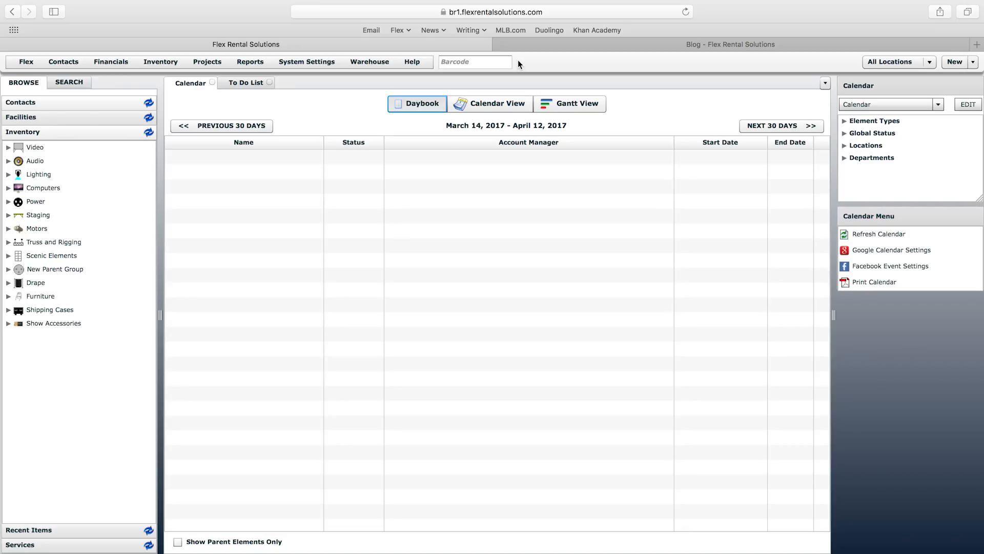
Step: Expand Audio › Mixers › Digital and open the QSC Touchmix 8 mixer record
{"action": "left_click", "coordinate": [306, 62]}
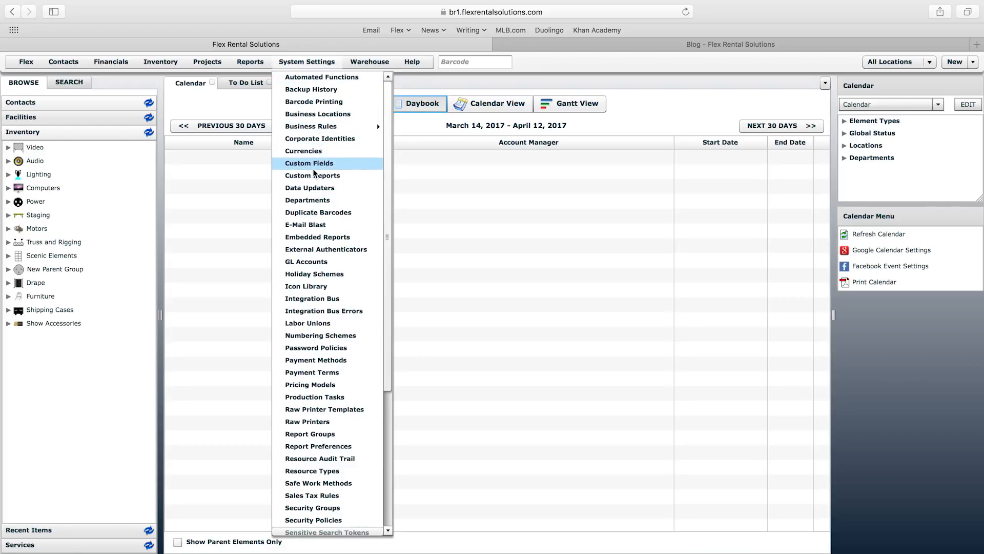
{"action": "left_click", "coordinate": [171, 177]}
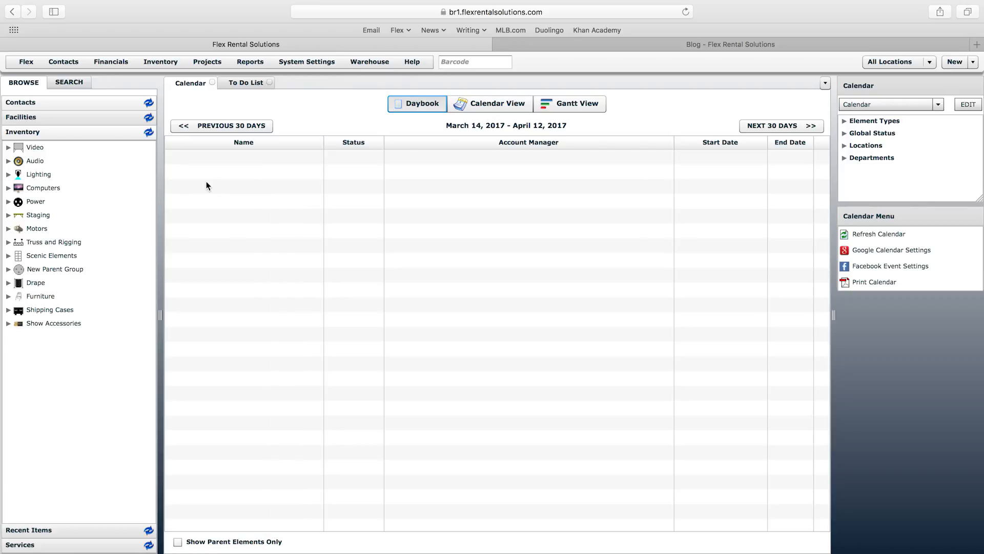
{"action": "left_click", "coordinate": [8, 162]}
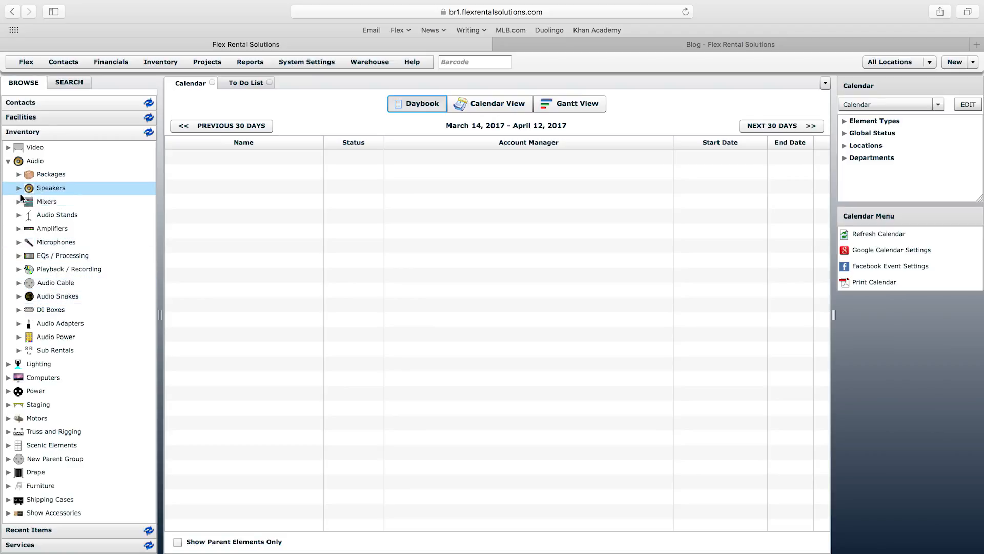
{"action": "left_click", "coordinate": [18, 200]}
{"action": "left_click", "coordinate": [30, 229]}
{"action": "left_click", "coordinate": [81, 242]}
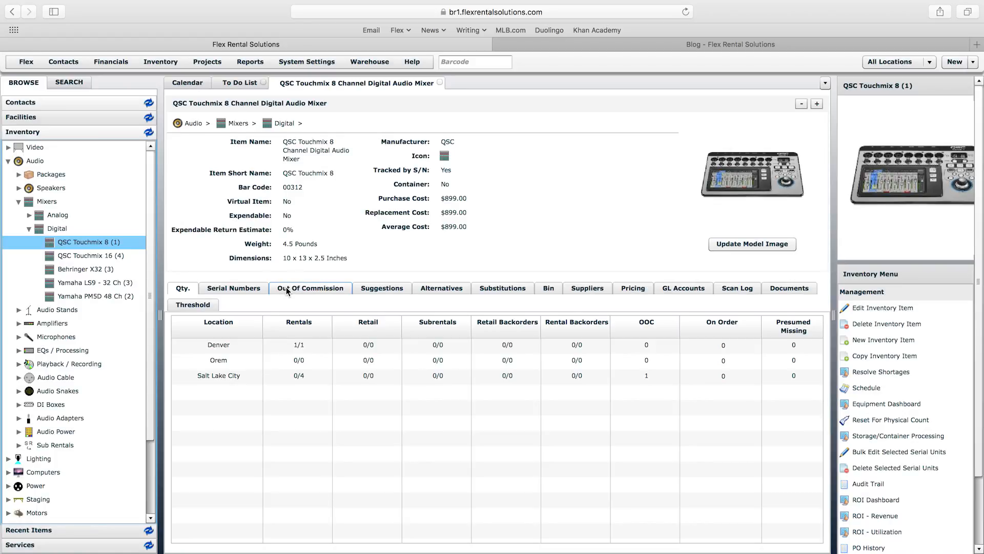
Step: Check the mixer's Serial Numbers, Out Of Commission and Suggestions tabs, then switch the browser to Contacts
{"action": "left_click", "coordinate": [206, 288]}
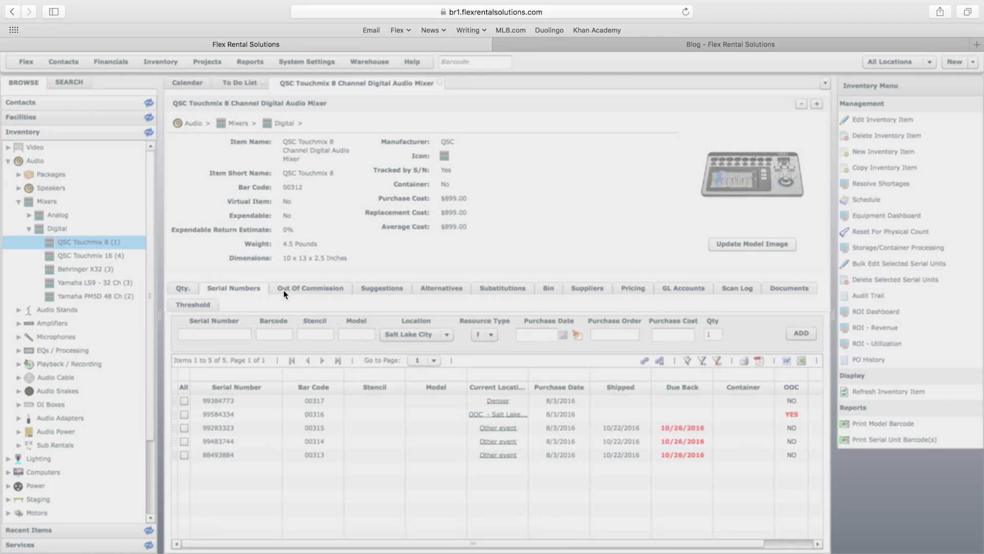
{"action": "left_click", "coordinate": [284, 290]}
{"action": "left_click", "coordinate": [364, 290]}
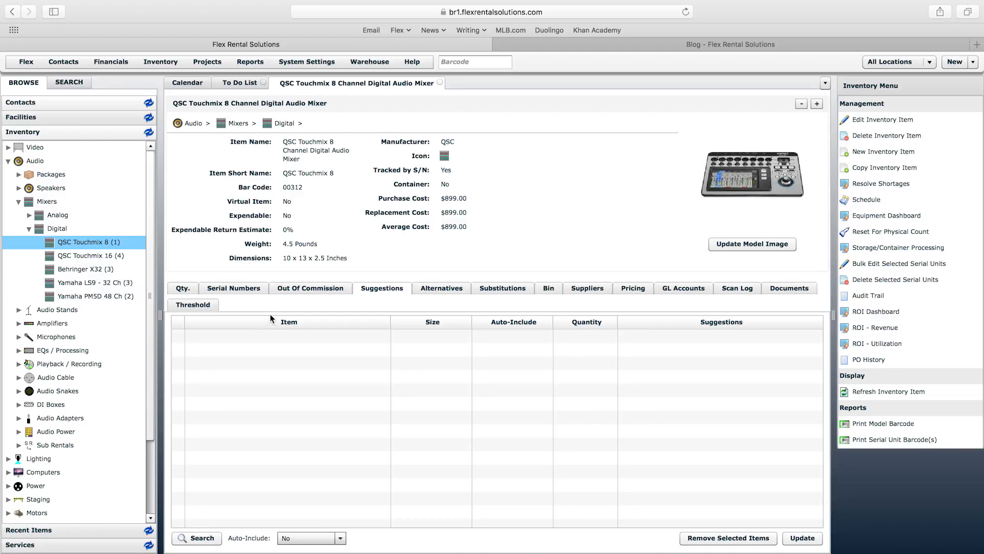
{"action": "left_click", "coordinate": [32, 103]}
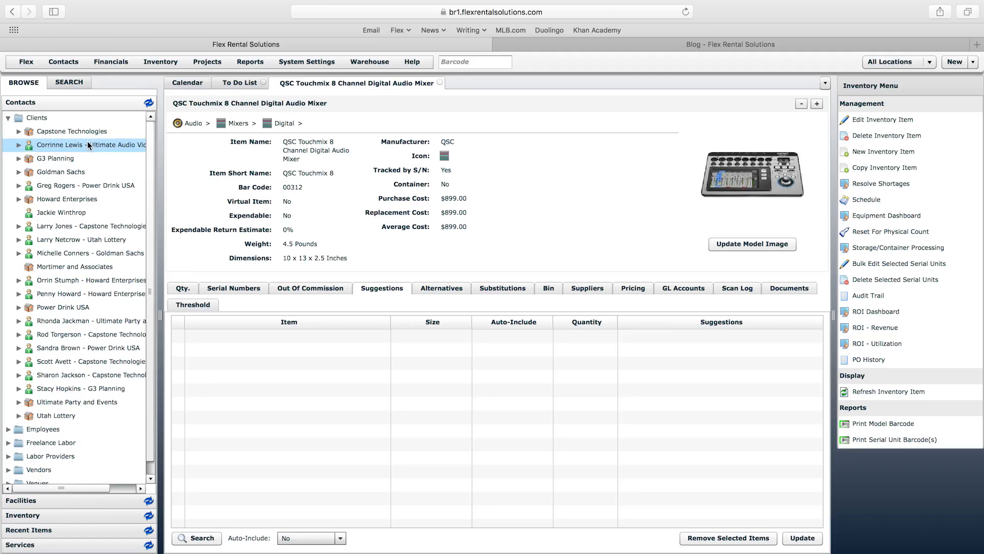
Step: Open the Ultimate Audio Video Supplier contact record, then check the System Settings and Projects menus
{"action": "double_click", "coordinate": [84, 144]}
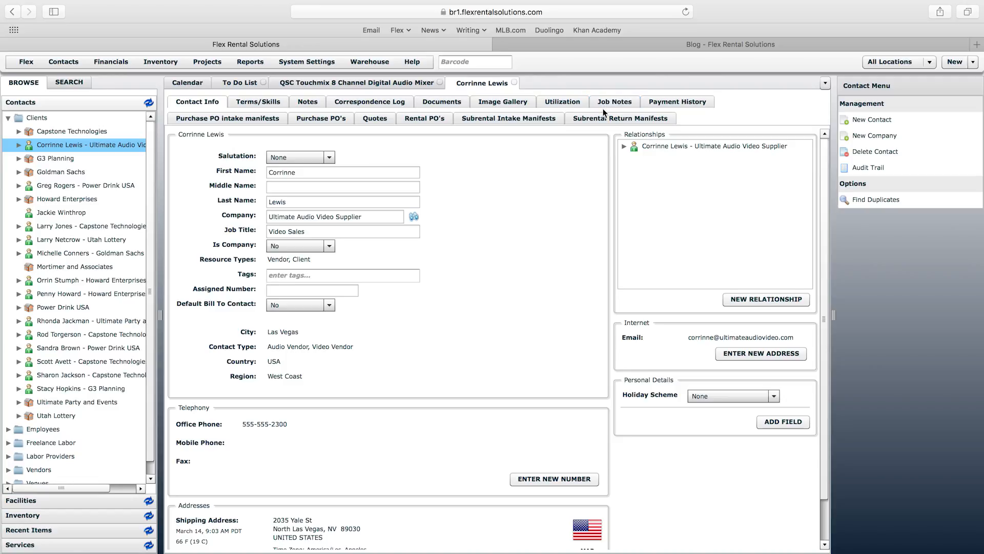
{"action": "left_click", "coordinate": [308, 64]}
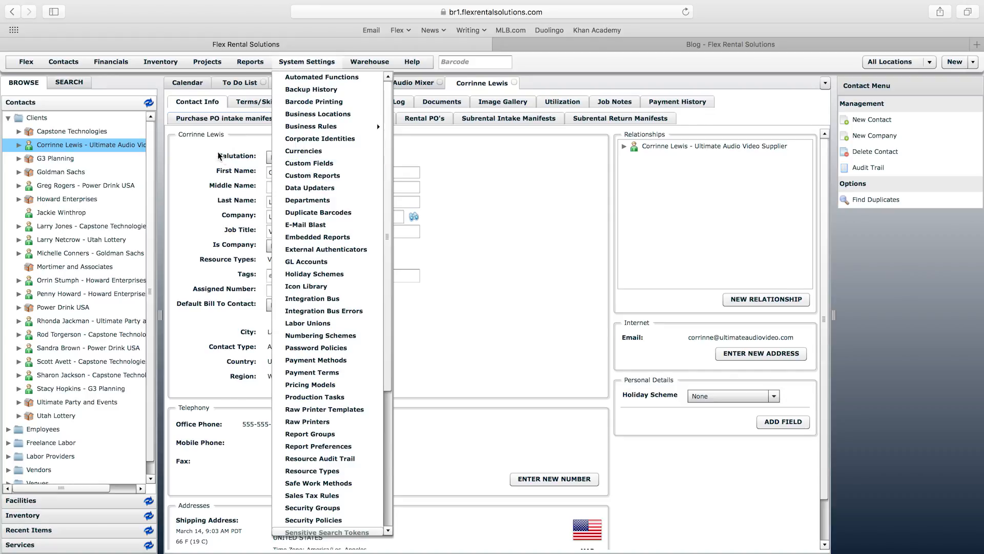
{"action": "left_click", "coordinate": [205, 61]}
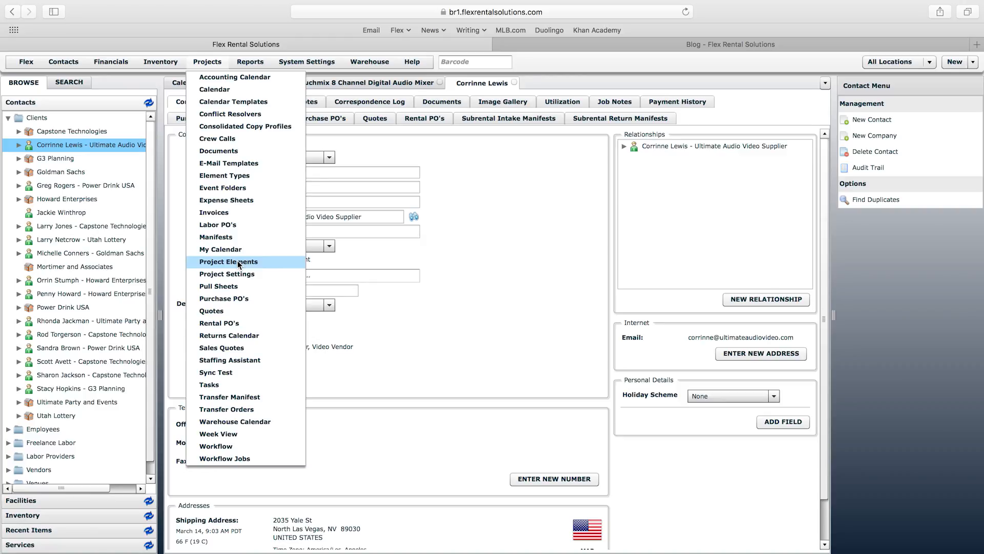
Step: From Project Element Definitions, open the Quote definition for editing
{"action": "left_click", "coordinate": [238, 262]}
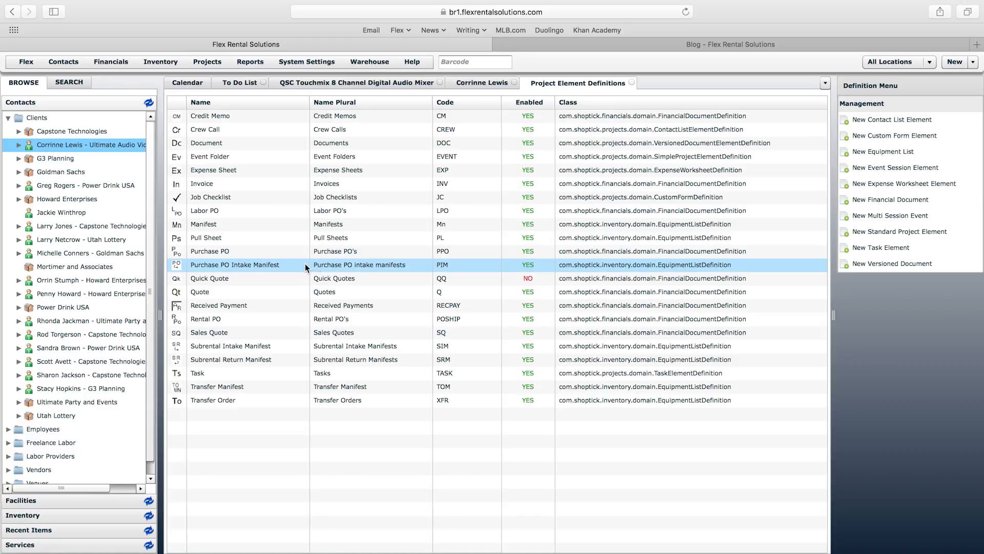
{"action": "left_click", "coordinate": [201, 293]}
{"action": "left_click", "coordinate": [201, 294]}
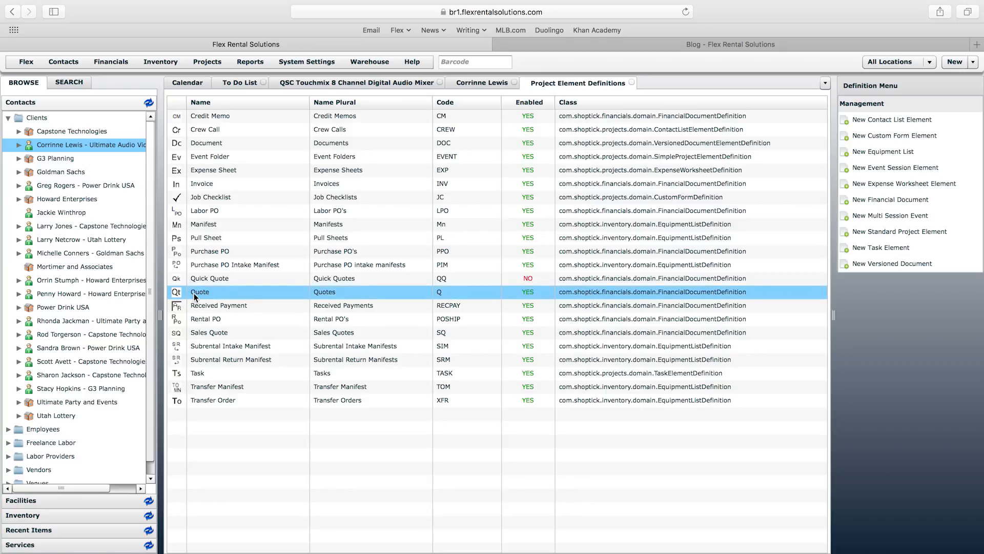
{"action": "double_click", "coordinate": [194, 293]}
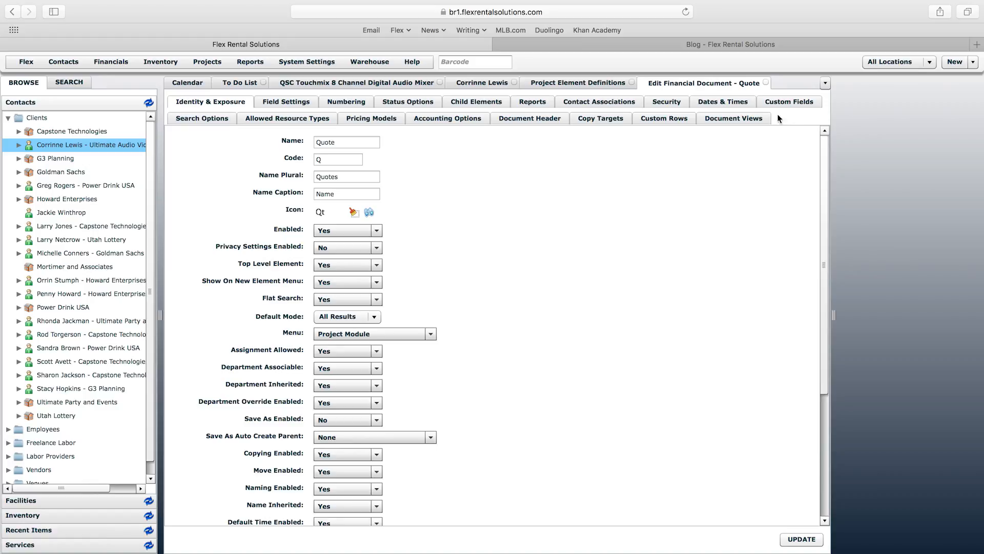
Step: Show the Quote's custom fields Options, Priority and Valid Until, then list new elements
{"action": "left_click", "coordinate": [790, 101]}
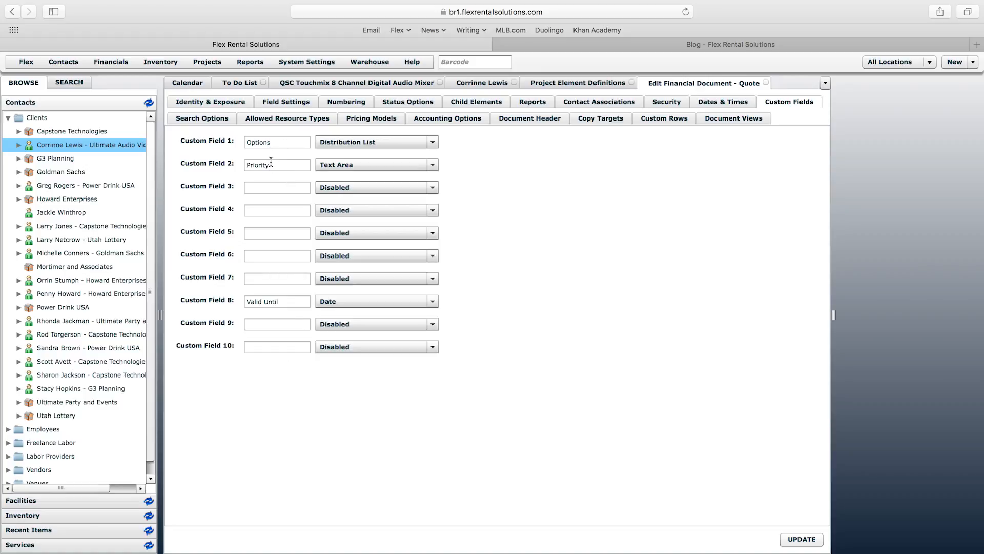
{"action": "left_click", "coordinate": [954, 62]}
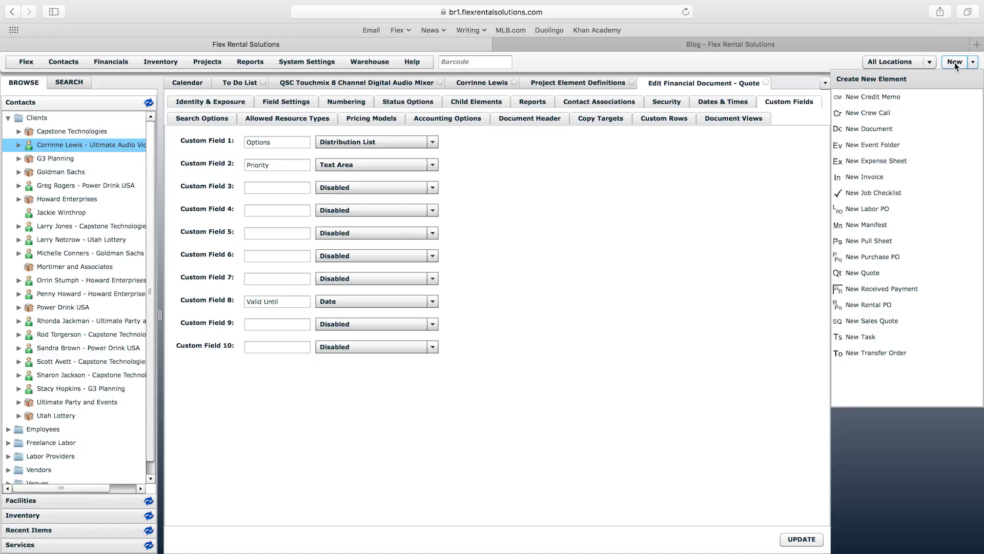
Step: Preview a new quote form down to its custom fields, then close it unsaved
{"action": "left_click", "coordinate": [878, 276]}
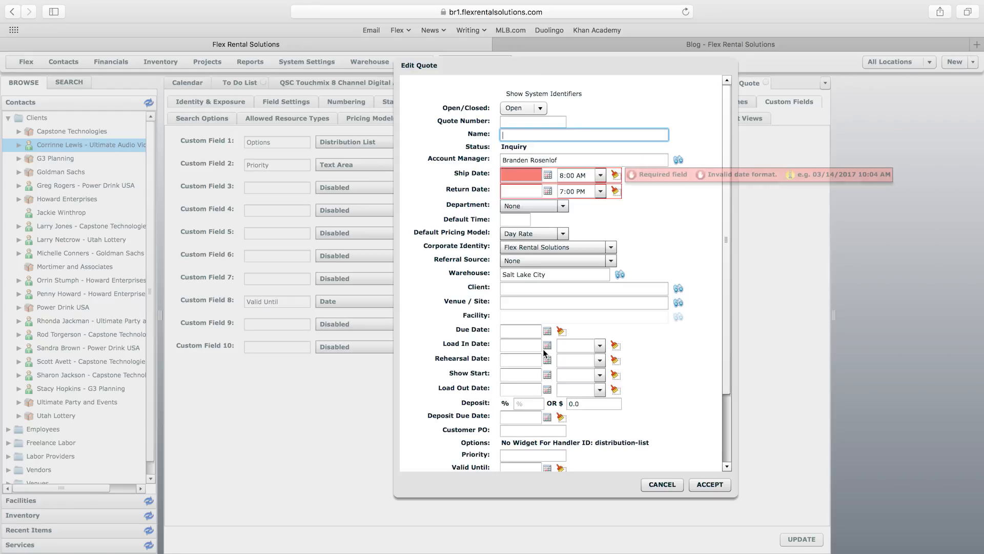
{"action": "left_click_drag", "start_coordinate": [723, 305], "coordinate": [723, 389]}
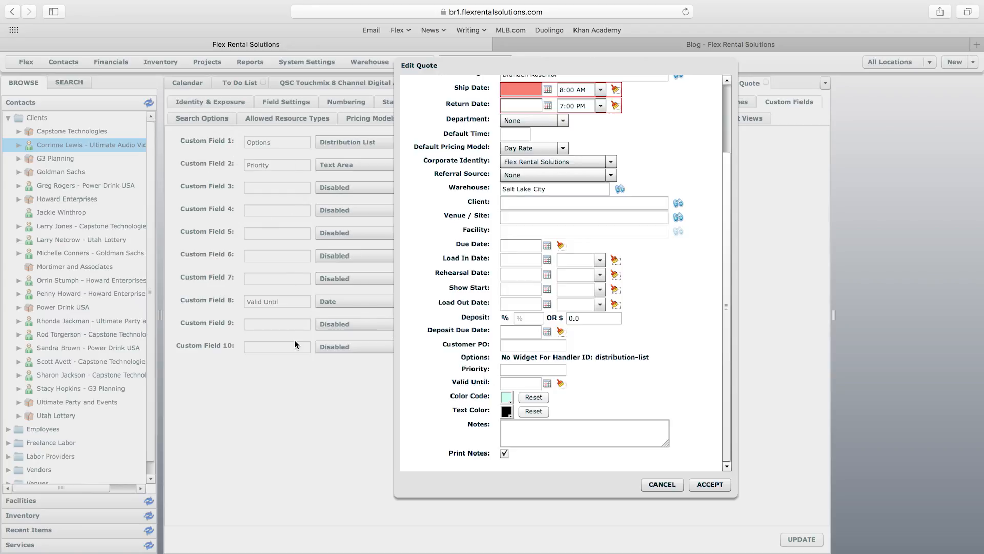
{"action": "left_click", "coordinate": [693, 485]}
{"action": "left_click", "coordinate": [281, 185]}
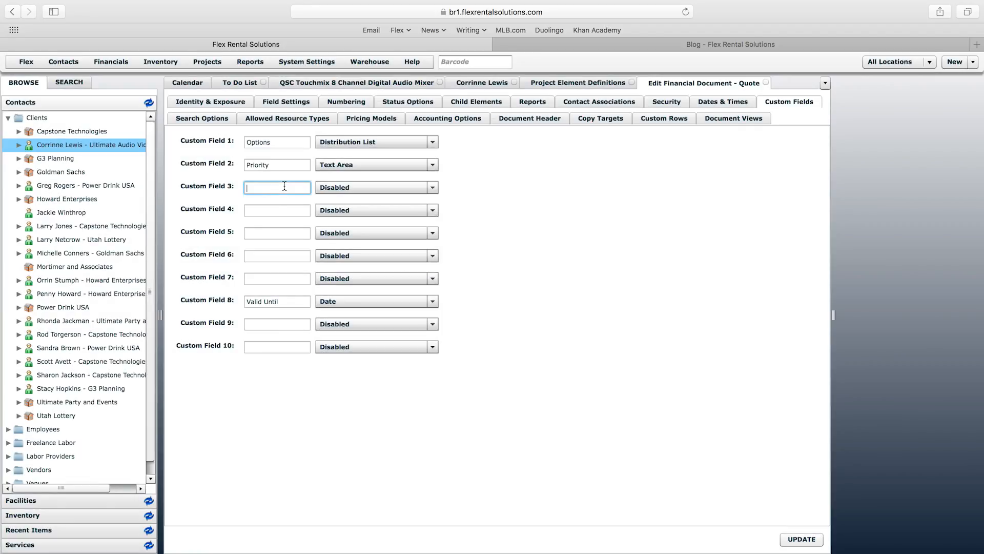
{"action": "left_click", "coordinate": [277, 212]}
{"action": "left_click", "coordinate": [281, 234]}
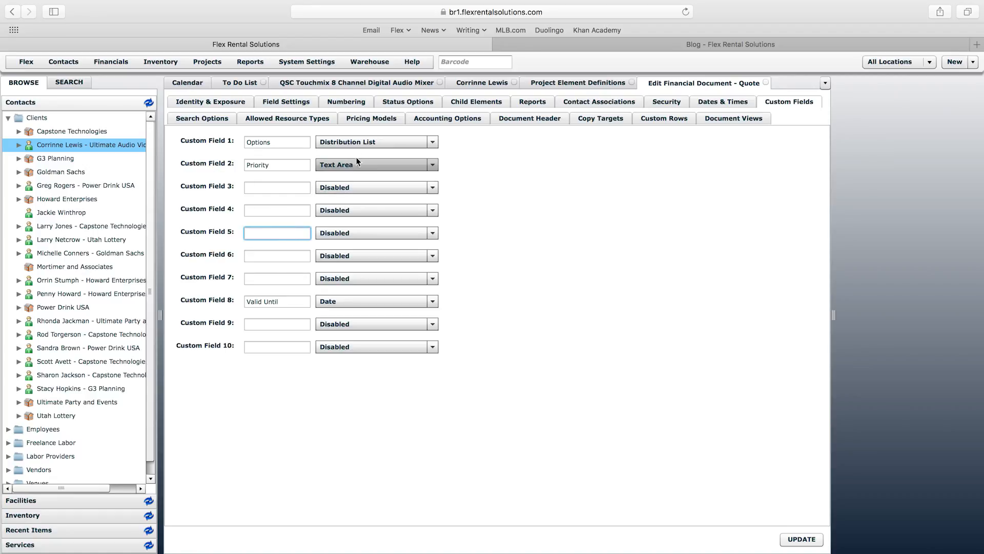
{"action": "left_click", "coordinate": [359, 141]}
{"action": "left_click_drag", "start_coordinate": [434, 211], "coordinate": [429, 173]}
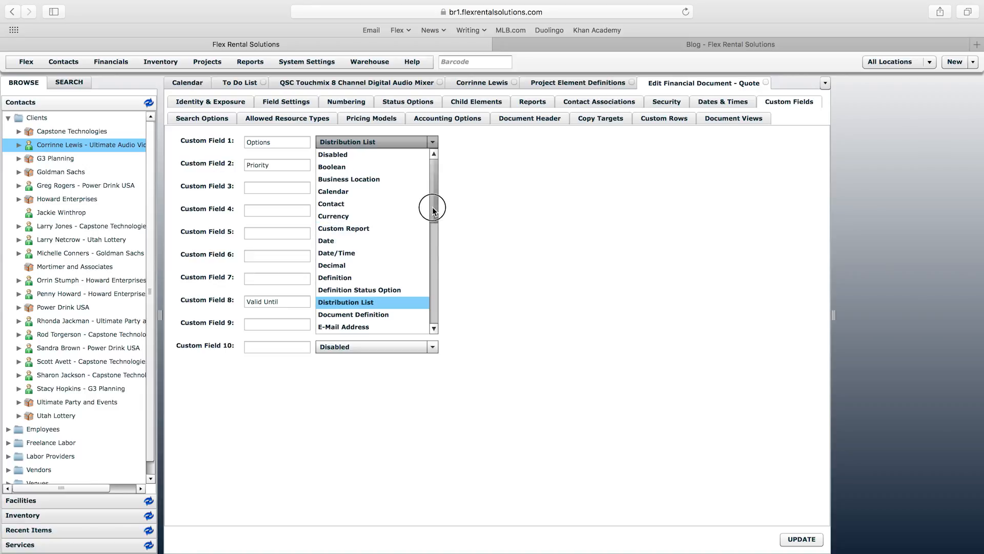
{"action": "left_click_drag", "start_coordinate": [434, 197], "coordinate": [434, 308]}
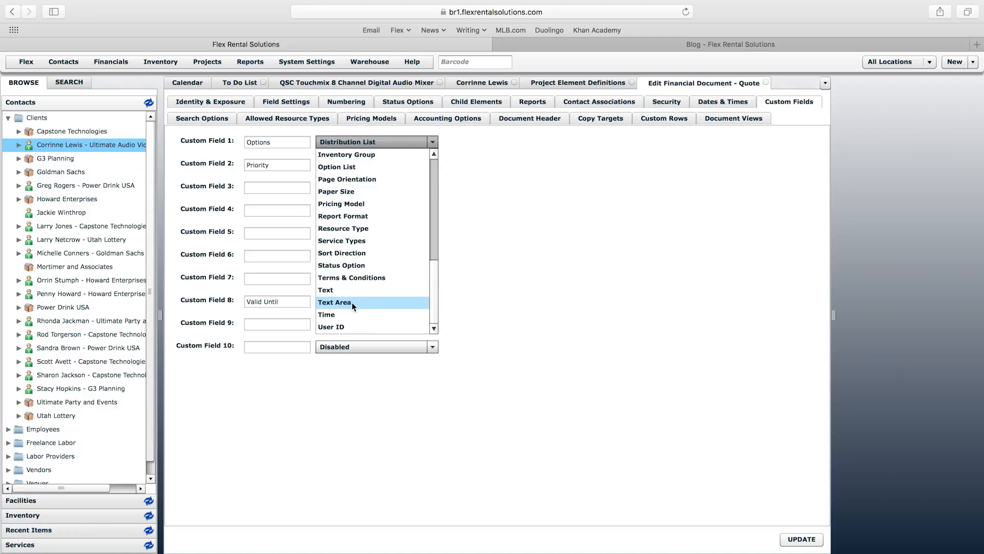
{"action": "left_click", "coordinate": [334, 302]}
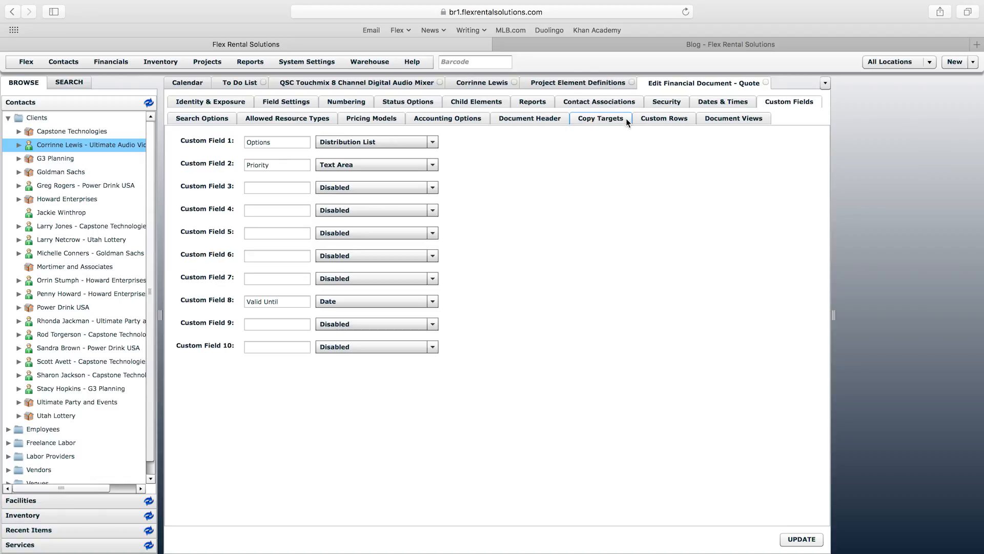
{"action": "left_click", "coordinate": [213, 61]}
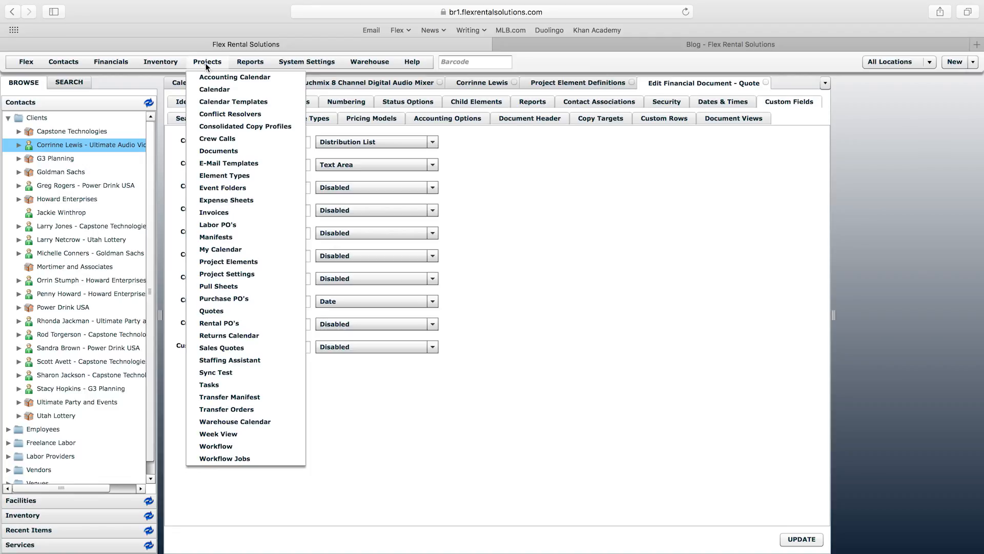
{"action": "left_click", "coordinate": [232, 262]}
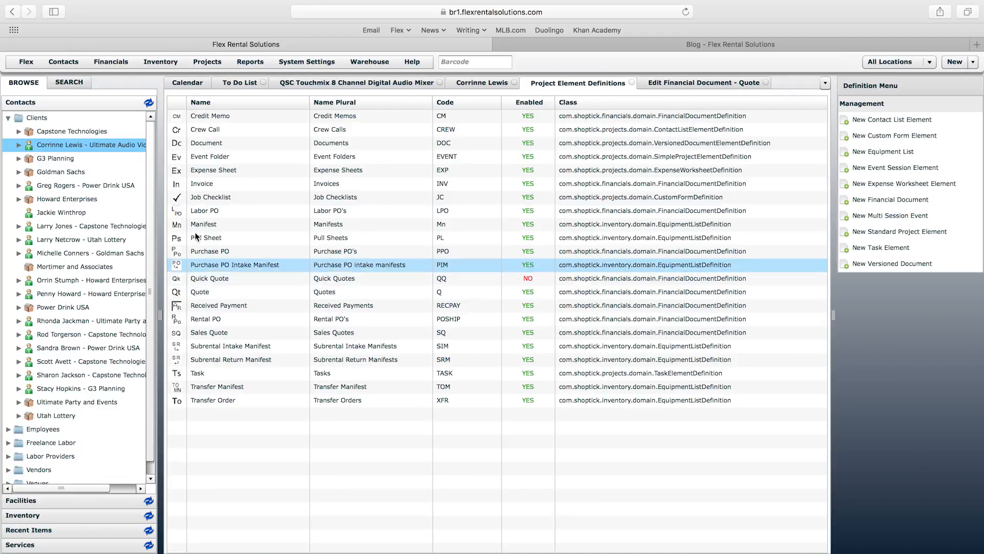
{"action": "double_click", "coordinate": [203, 290]}
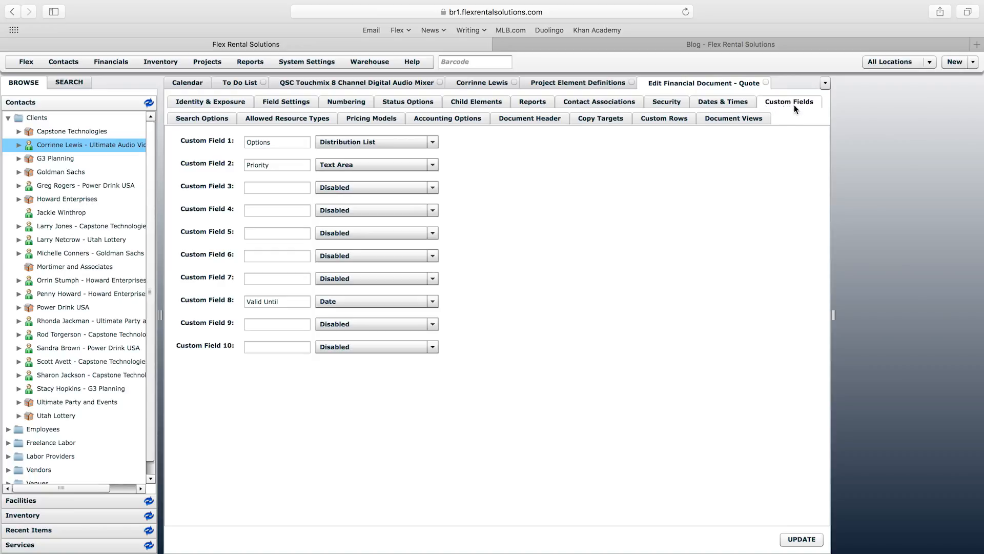
{"action": "left_click", "coordinate": [285, 143]}
{"action": "left_click", "coordinate": [279, 165]}
{"action": "left_click", "coordinate": [278, 188]}
{"action": "left_click", "coordinate": [952, 63]}
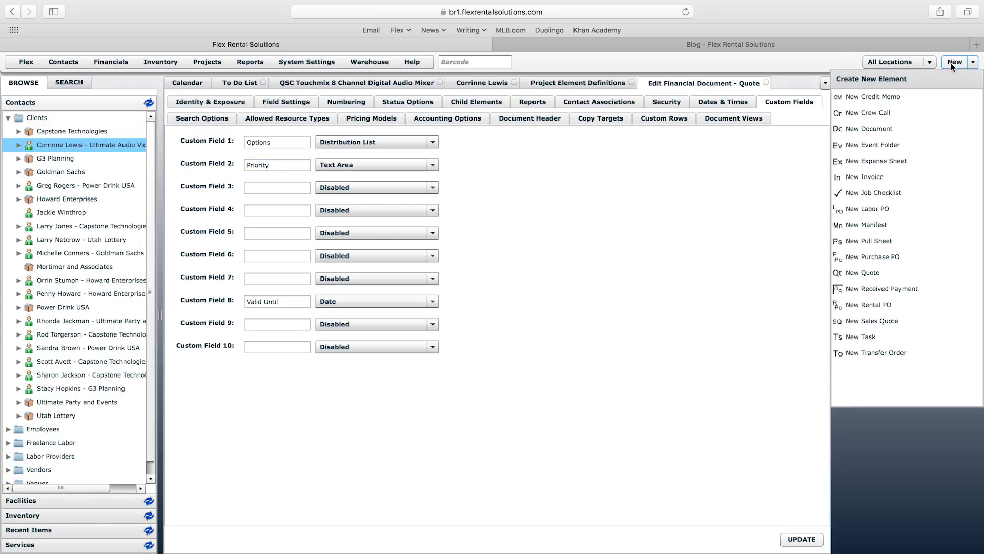
{"action": "left_click", "coordinate": [866, 273]}
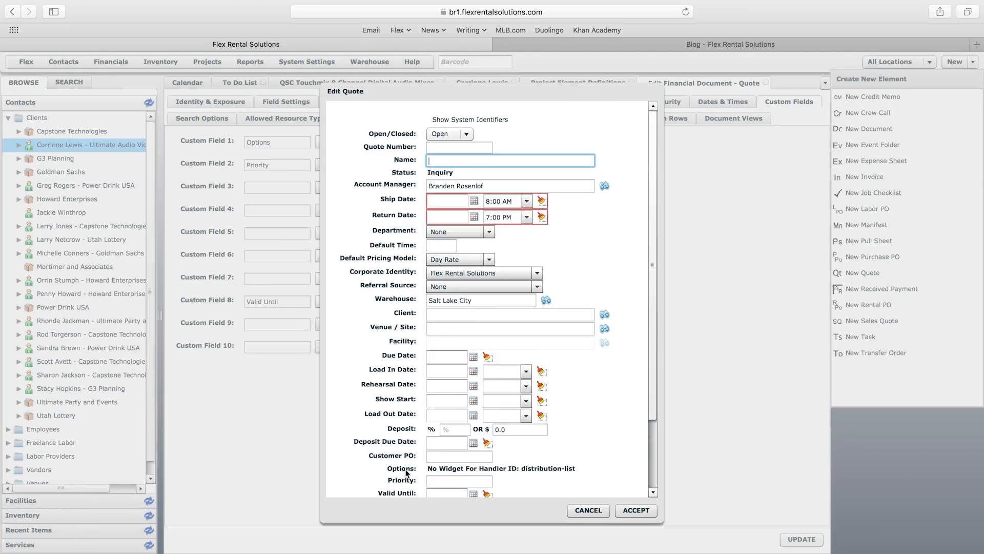
{"action": "left_click", "coordinate": [604, 510]}
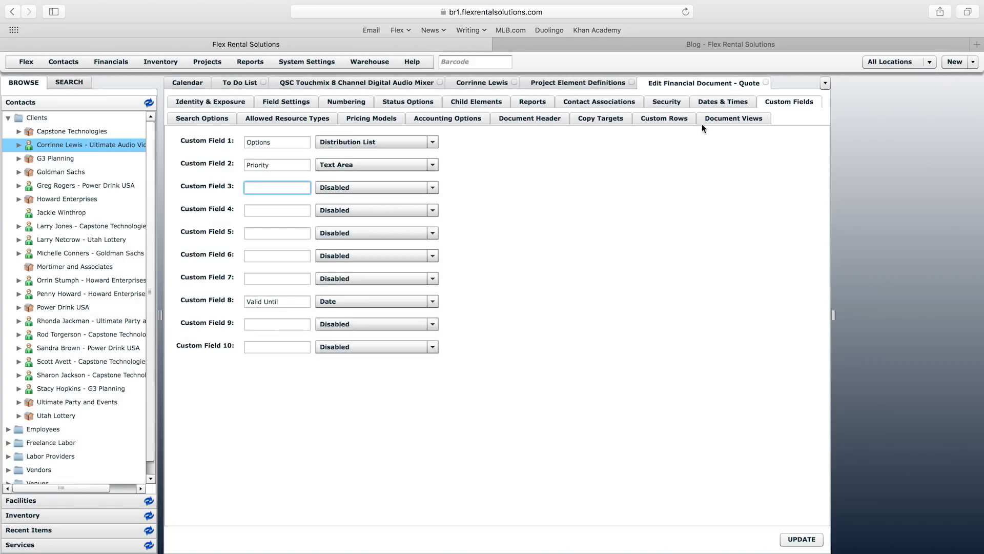
Step: Open the Working View's configuration from the Quote's Document Views list
{"action": "left_click", "coordinate": [737, 118]}
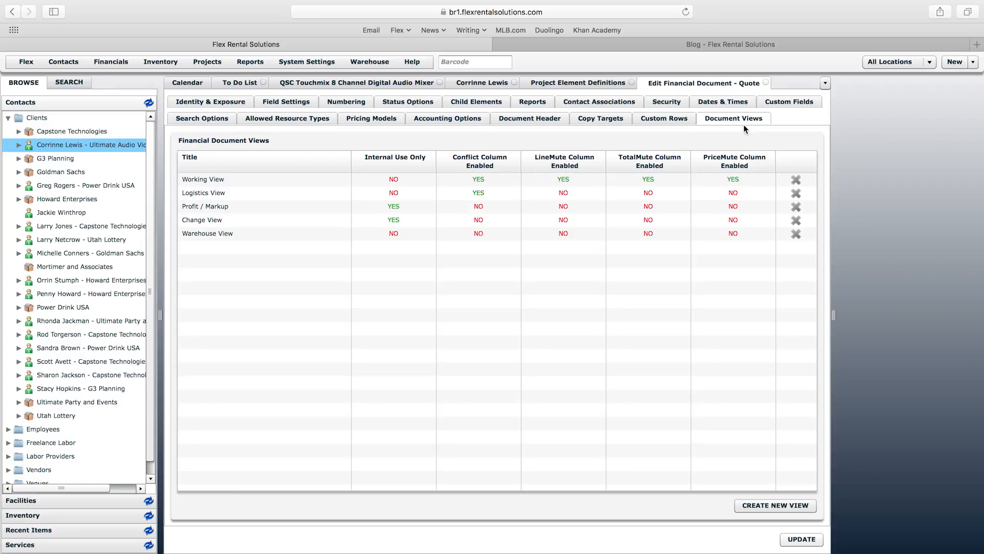
{"action": "left_click", "coordinate": [324, 206]}
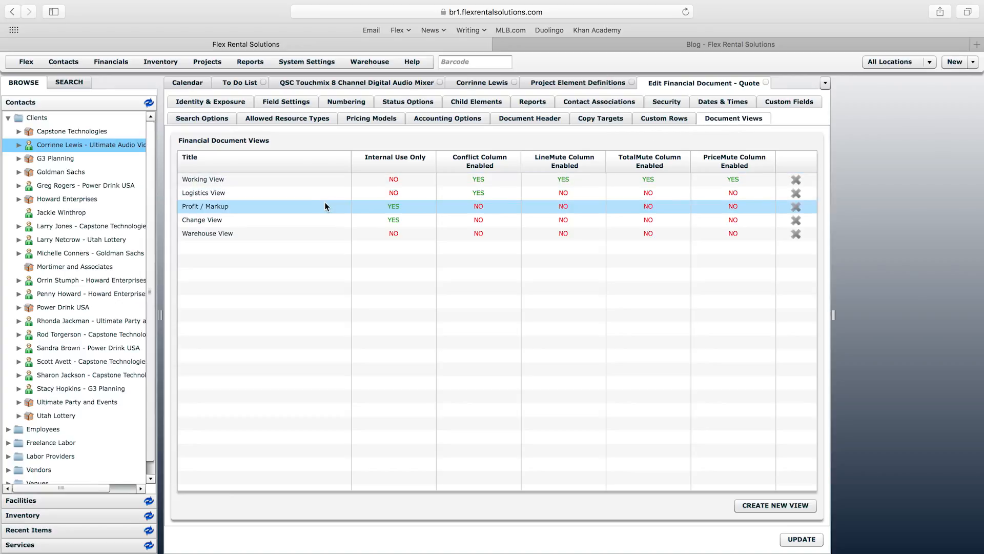
{"action": "double_click", "coordinate": [210, 180]}
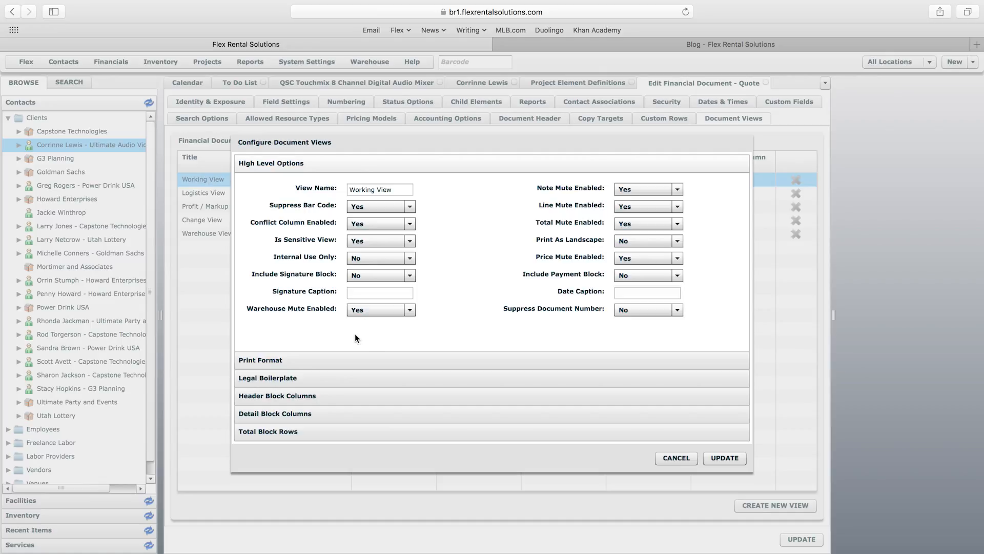
Step: Expand Header Block Columns and browse the Field Type list without adding a column
{"action": "left_click", "coordinate": [350, 394]}
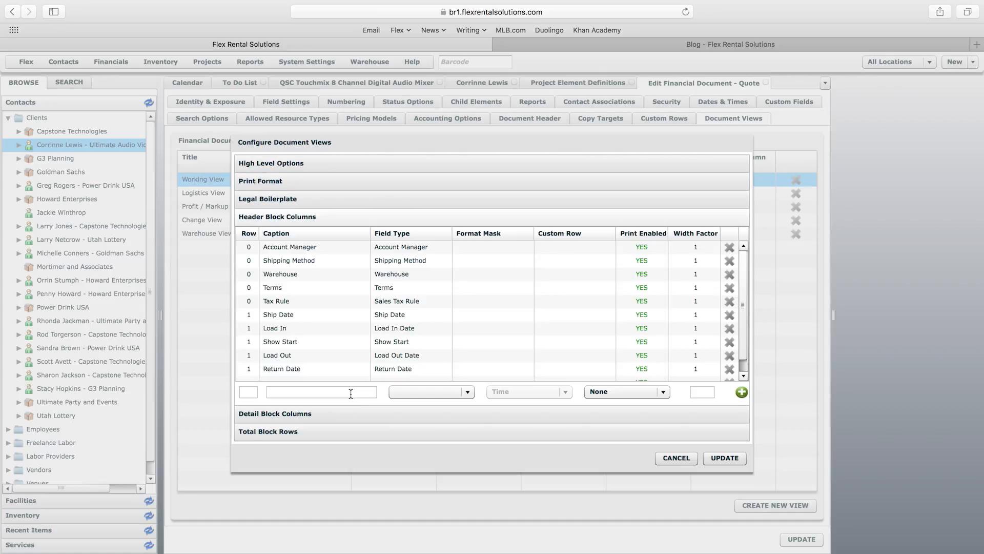
{"action": "left_click", "coordinate": [398, 393]}
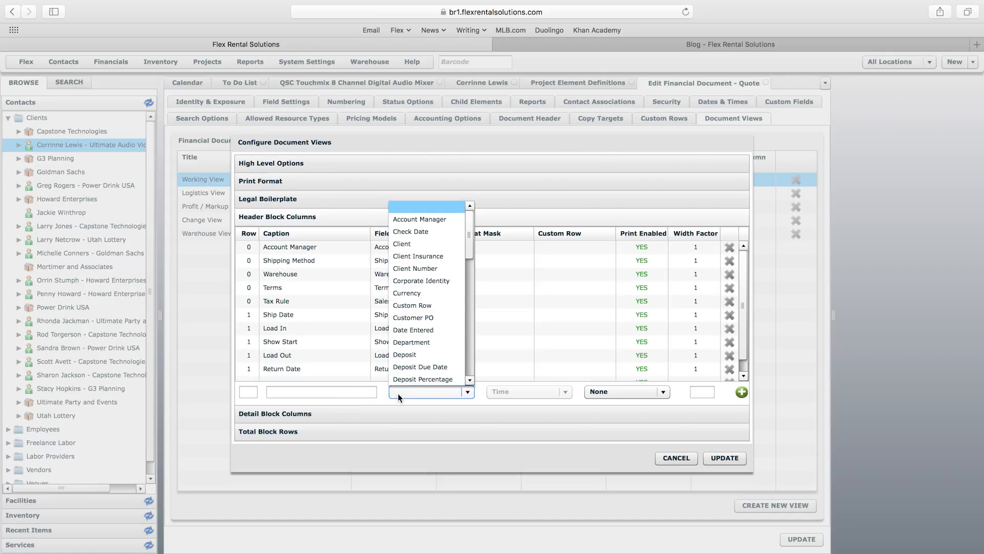
{"action": "left_click_drag", "start_coordinate": [472, 245], "coordinate": [466, 317]}
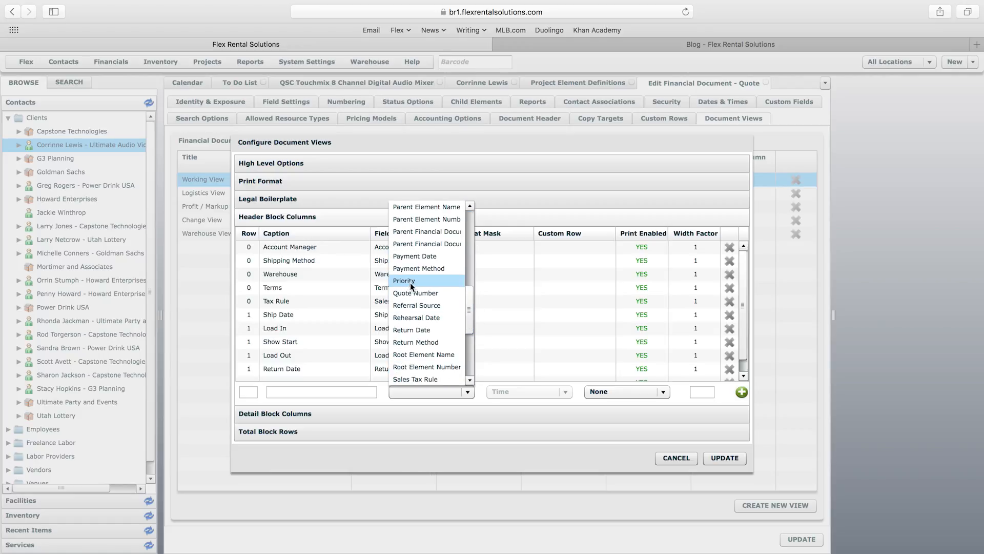
{"action": "left_click", "coordinate": [248, 391]}
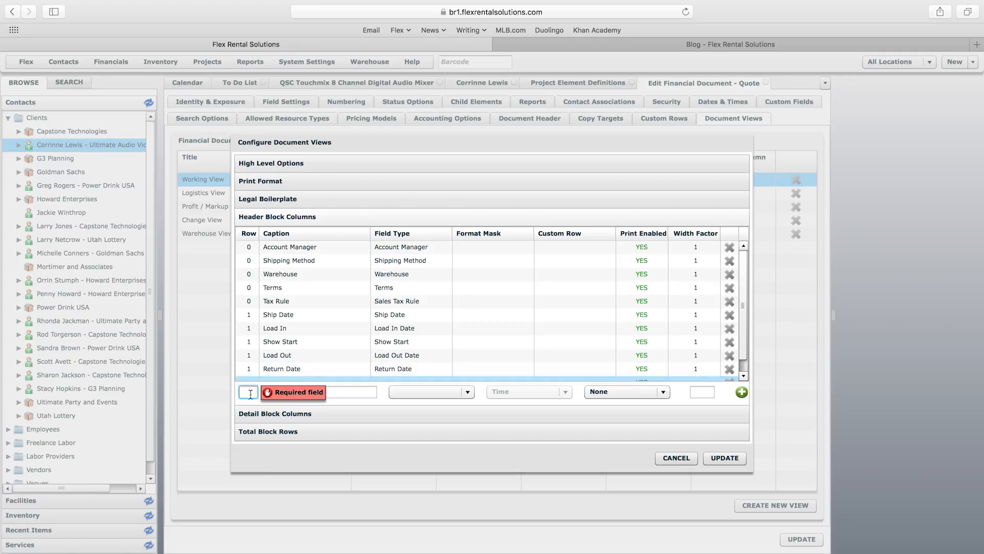
{"action": "left_click", "coordinate": [338, 391]}
{"action": "left_click", "coordinate": [425, 391]}
{"action": "left_click", "coordinate": [469, 356]}
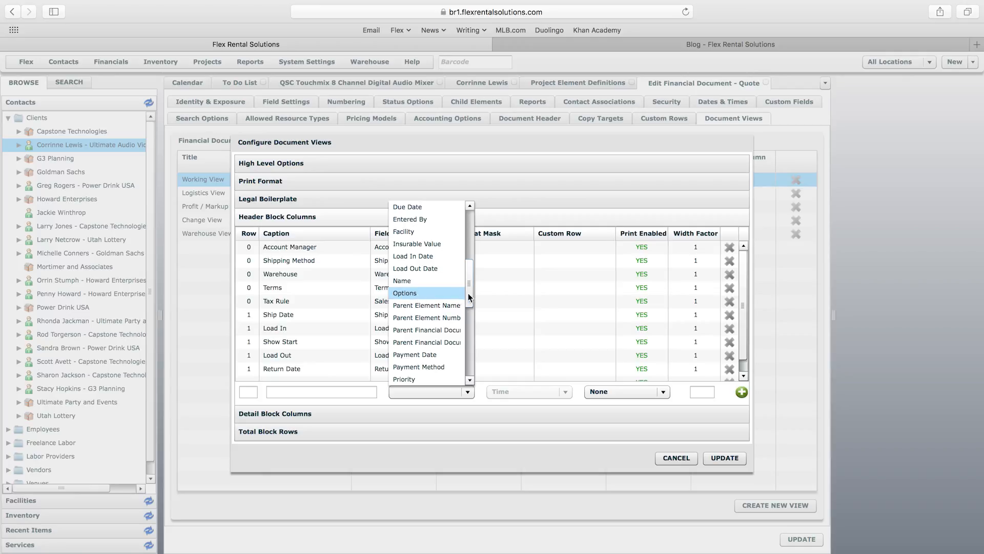
{"action": "left_click_drag", "start_coordinate": [469, 294], "coordinate": [466, 308]}
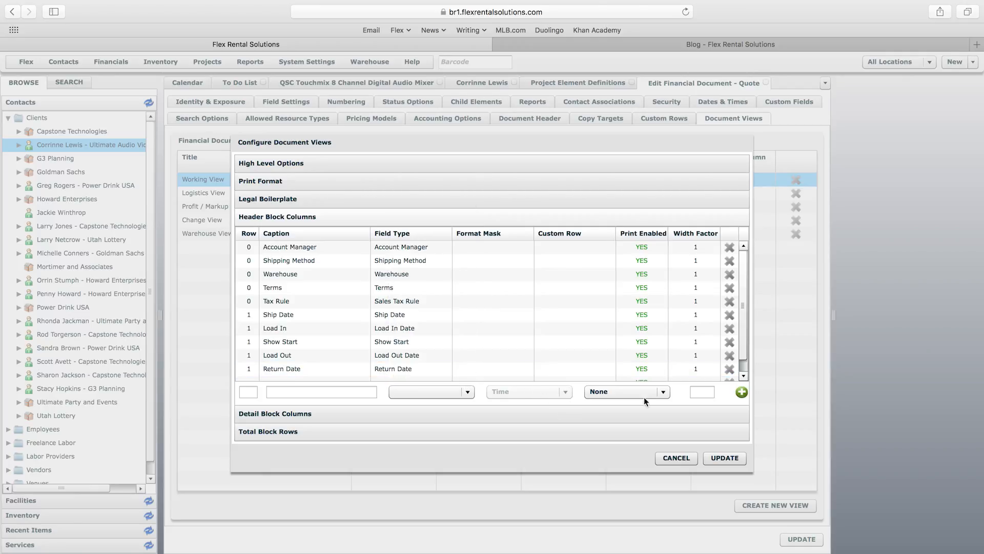
{"action": "left_click", "coordinate": [703, 392]}
{"action": "left_click", "coordinate": [676, 397]}
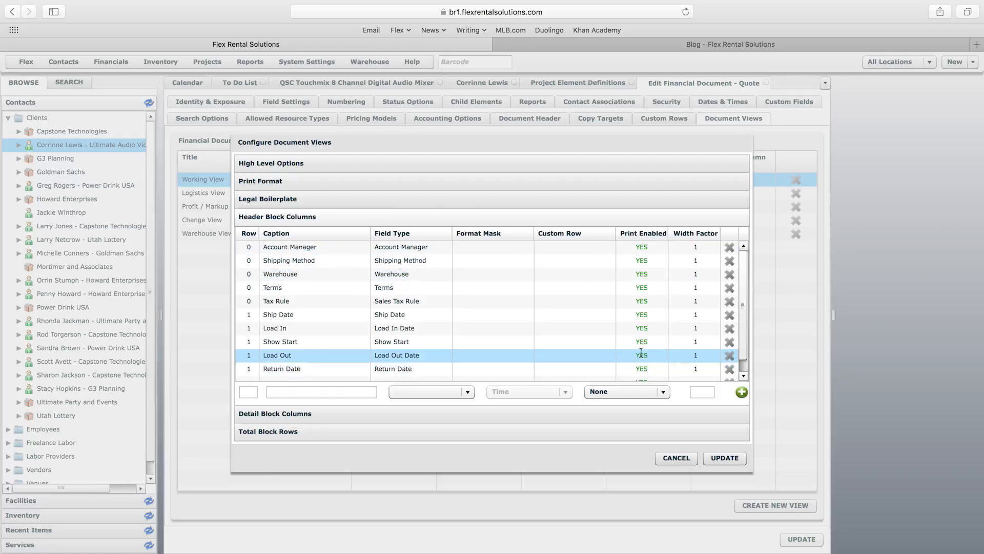
Step: Cancel the Working View settings and close the Edit Financial Document - Quote tab
{"action": "left_click", "coordinate": [677, 458]}
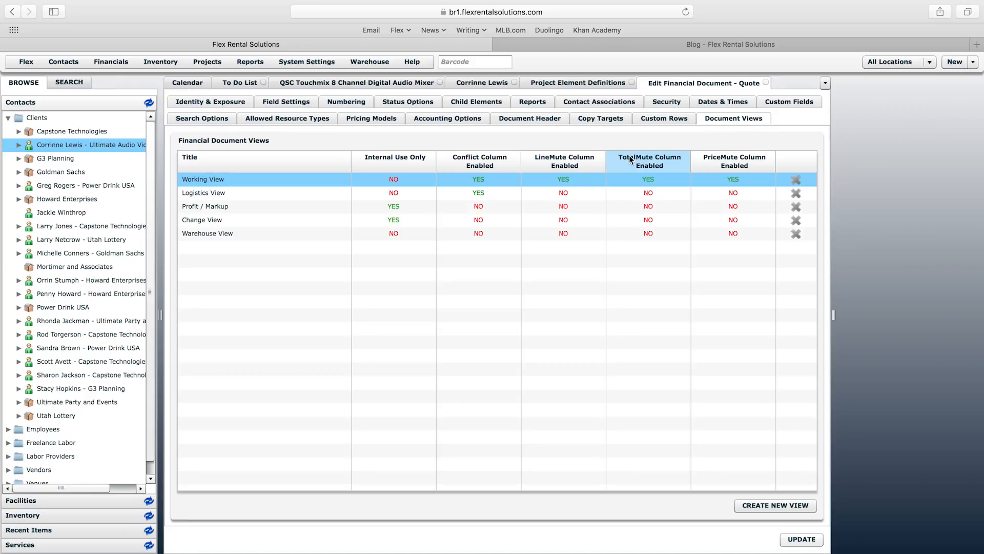
{"action": "left_click", "coordinate": [316, 62]}
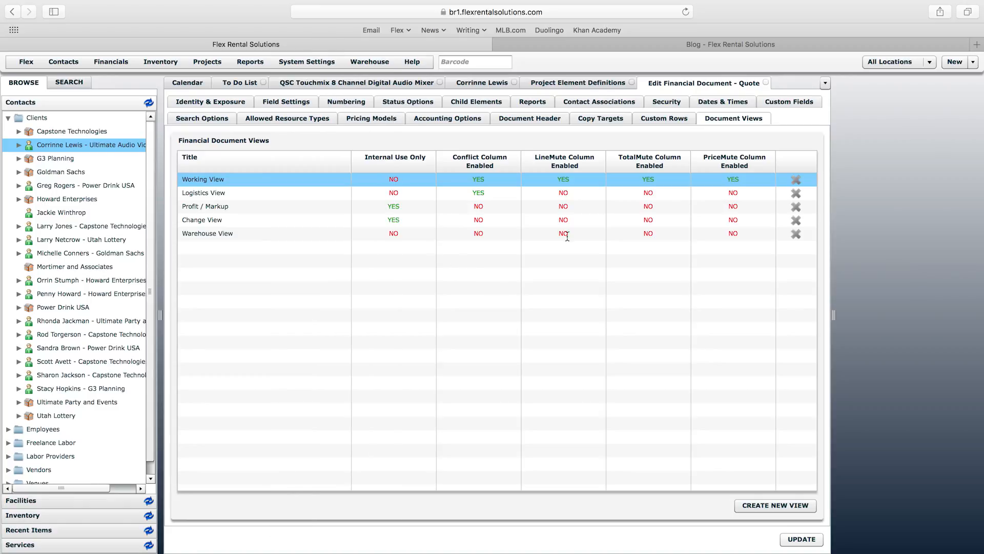
{"action": "left_click", "coordinate": [764, 83]}
Step: Close the Project Element Definitions, contact and QSC Touchmix mixer tabs, returning to the daybook
{"action": "left_click", "coordinate": [631, 82]}
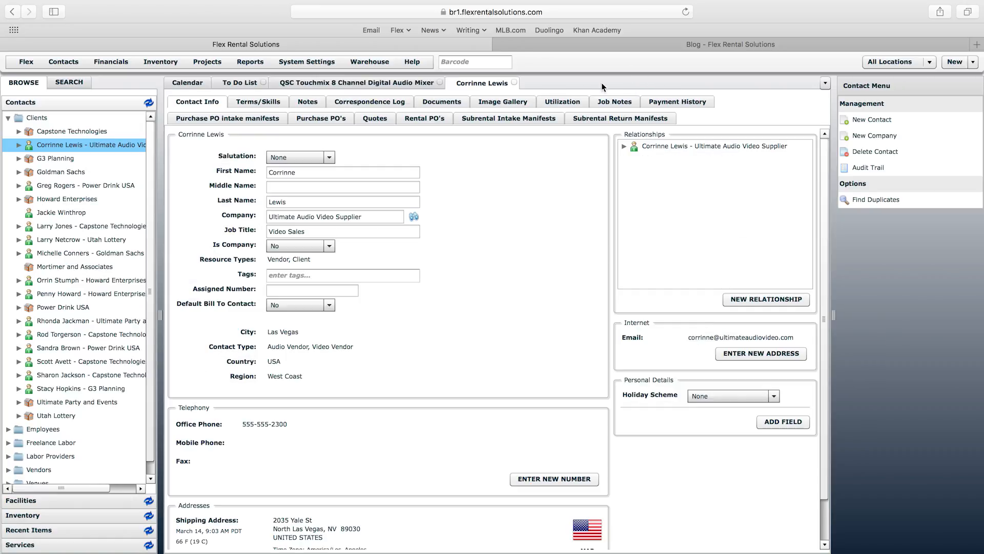
{"action": "left_click", "coordinate": [514, 82]}
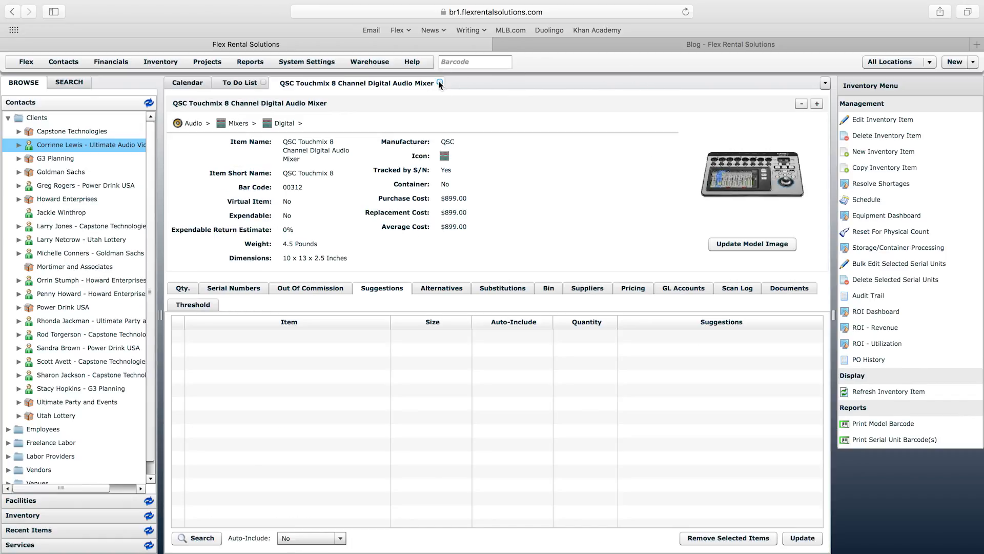
{"action": "left_click", "coordinate": [439, 83]}
{"action": "left_click", "coordinate": [194, 82]}
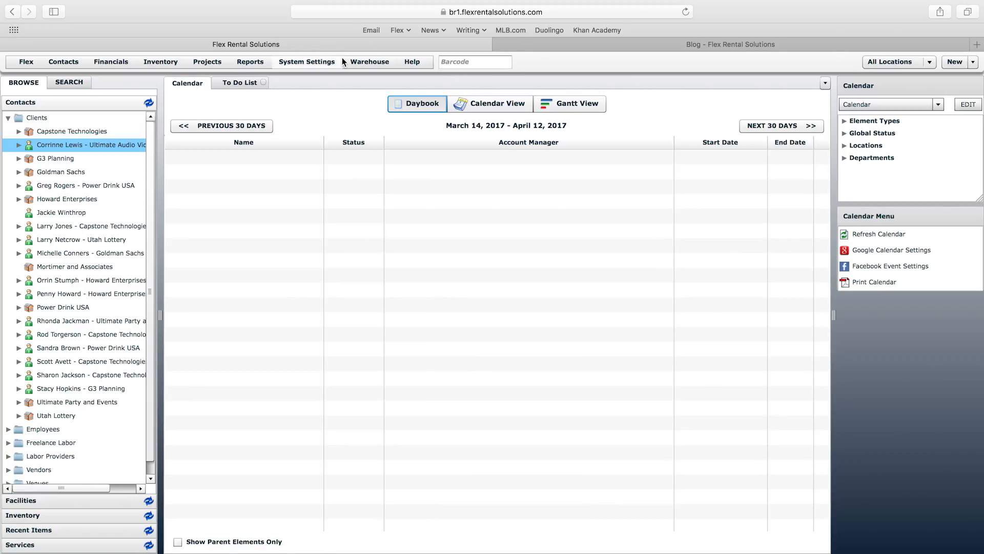
Step: Open System Settings › Custom Fields, then start a new browser tab with 'man' typed
{"action": "left_click", "coordinate": [315, 67]}
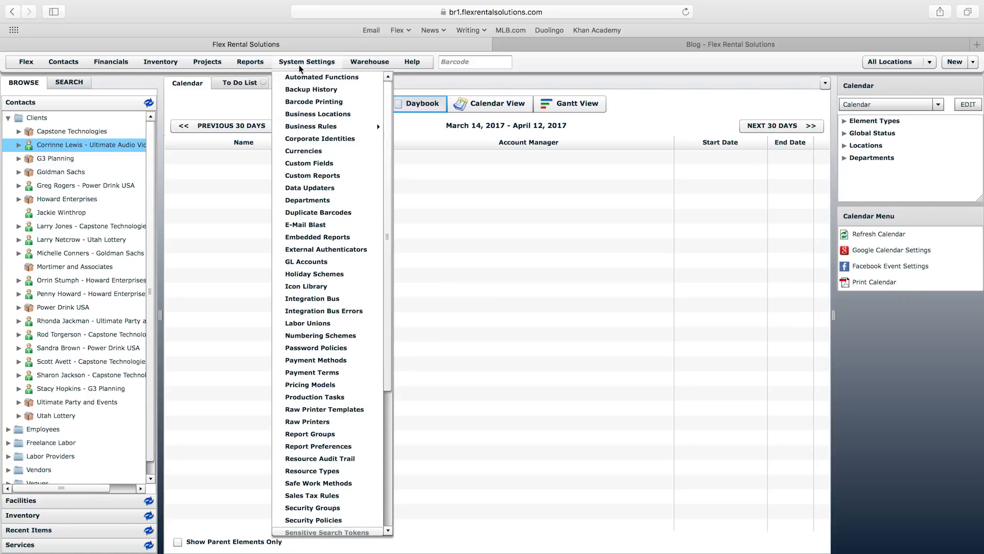
{"action": "left_click", "coordinate": [318, 164]}
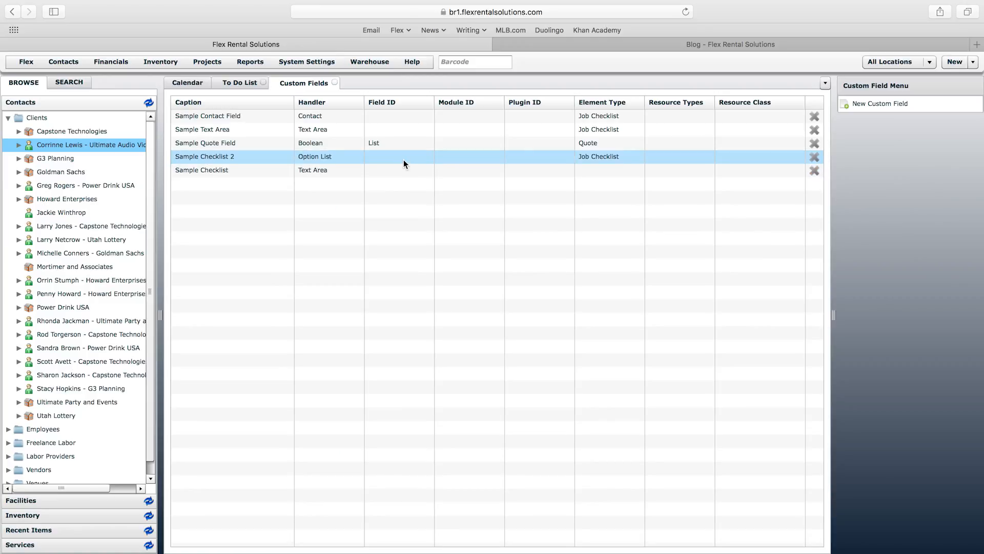
{"action": "key", "text": "super+t"}
{"action": "type", "text": "man"}
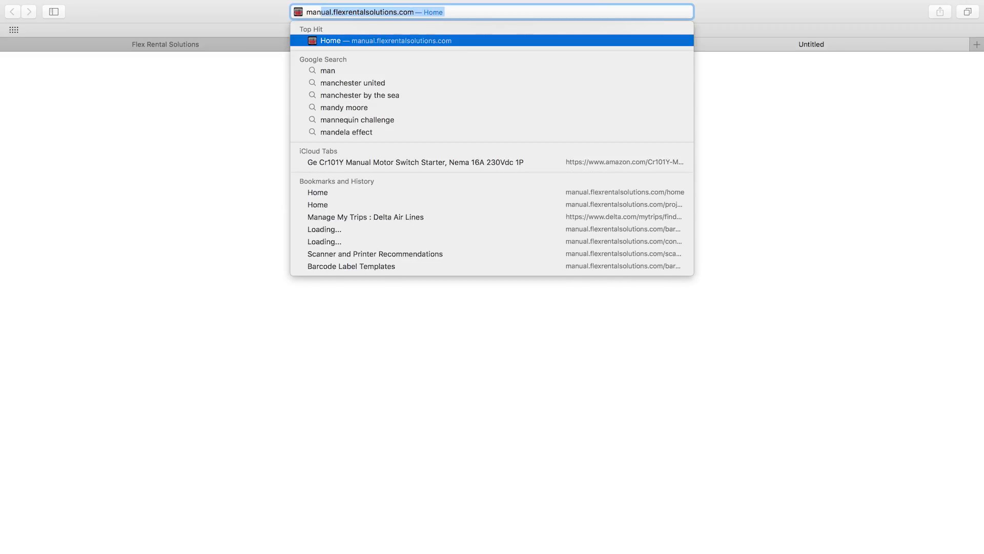
Step: Load manual.flexrentalsolutions.com and open Glossaries and Reference › Permissions Glossary
{"action": "key", "text": "Return"}
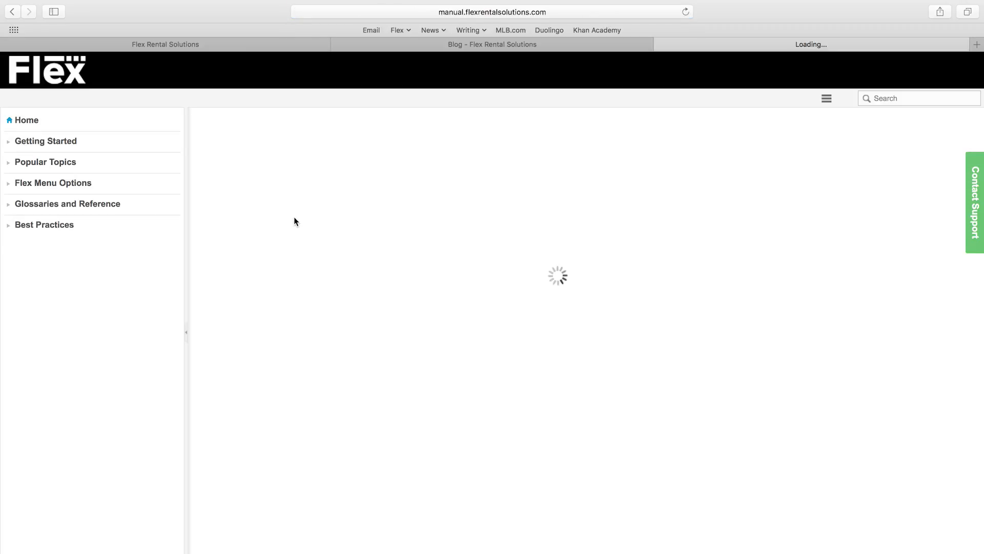
{"action": "left_click", "coordinate": [66, 207]}
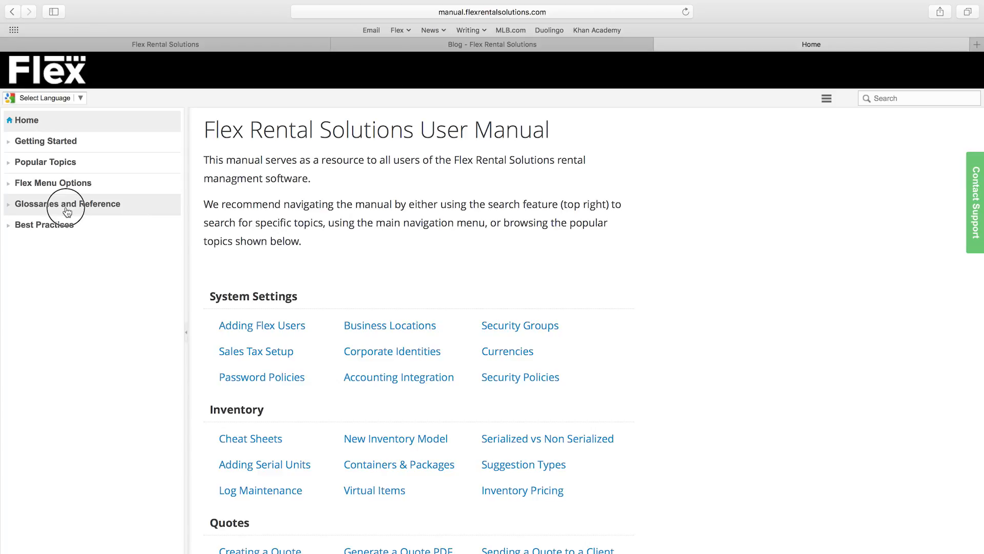
{"action": "left_click", "coordinate": [69, 221]}
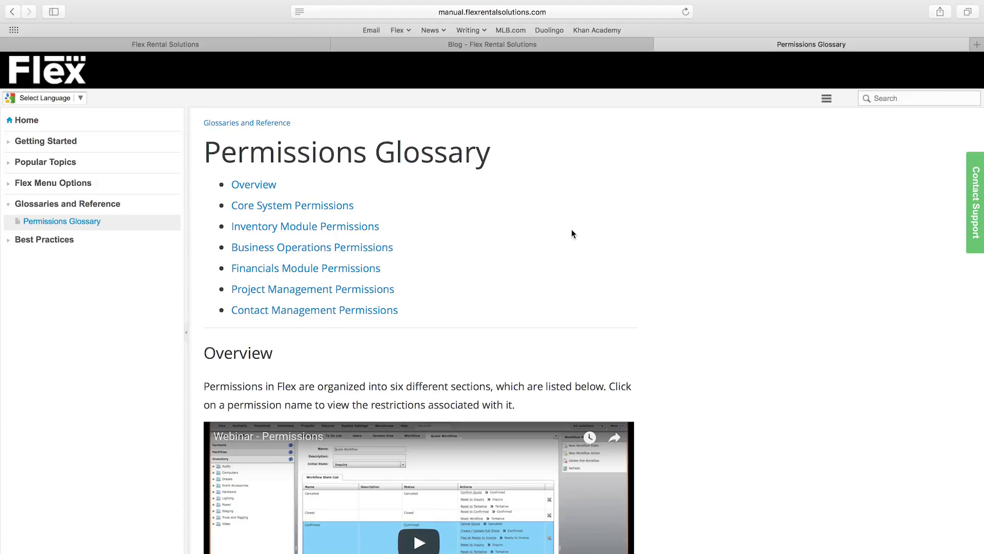
{"action": "scroll", "coordinate": [576, 228], "scroll_direction": "down", "scroll_amount": 5}
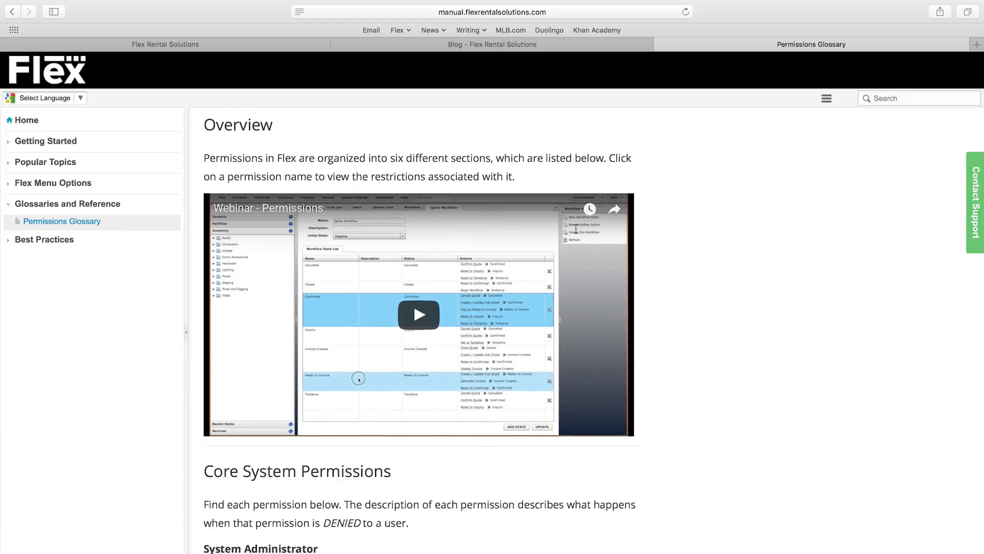
Step: Check the app's System Settings list, then scroll through the Permissions Glossary sections
{"action": "left_click", "coordinate": [272, 46]}
{"action": "left_click", "coordinate": [306, 61]}
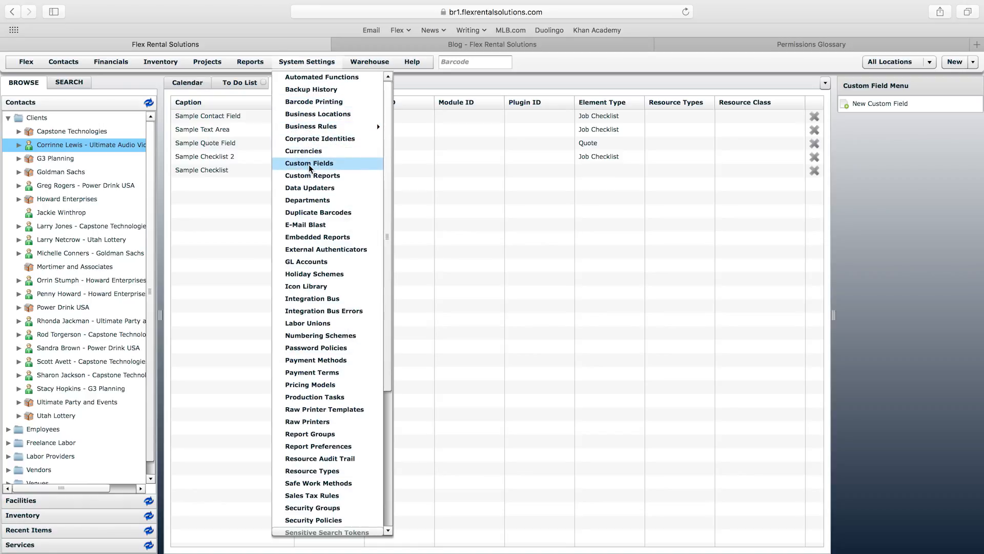
{"action": "left_click", "coordinate": [564, 164]}
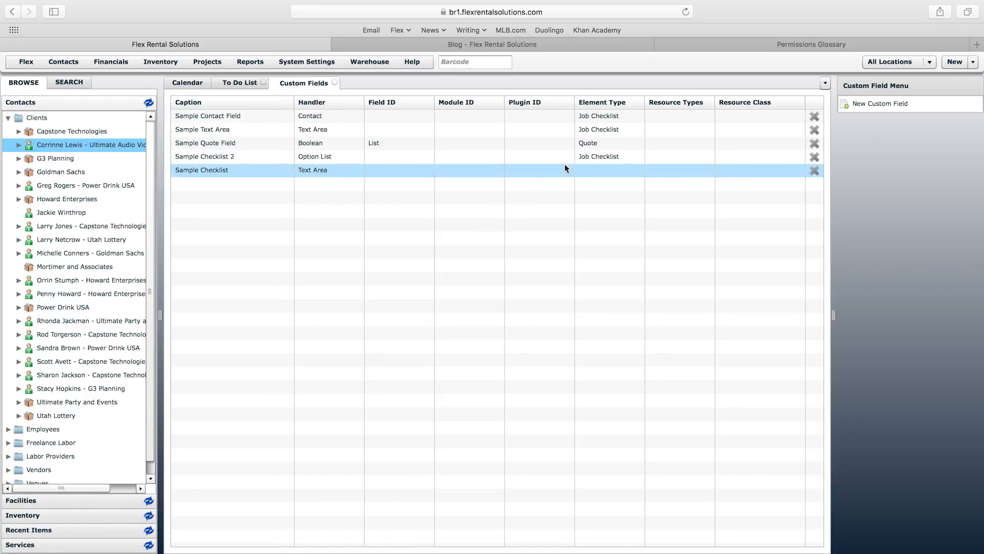
{"action": "left_click", "coordinate": [768, 44]}
{"action": "scroll", "coordinate": [748, 222], "scroll_direction": "down", "scroll_amount": 20}
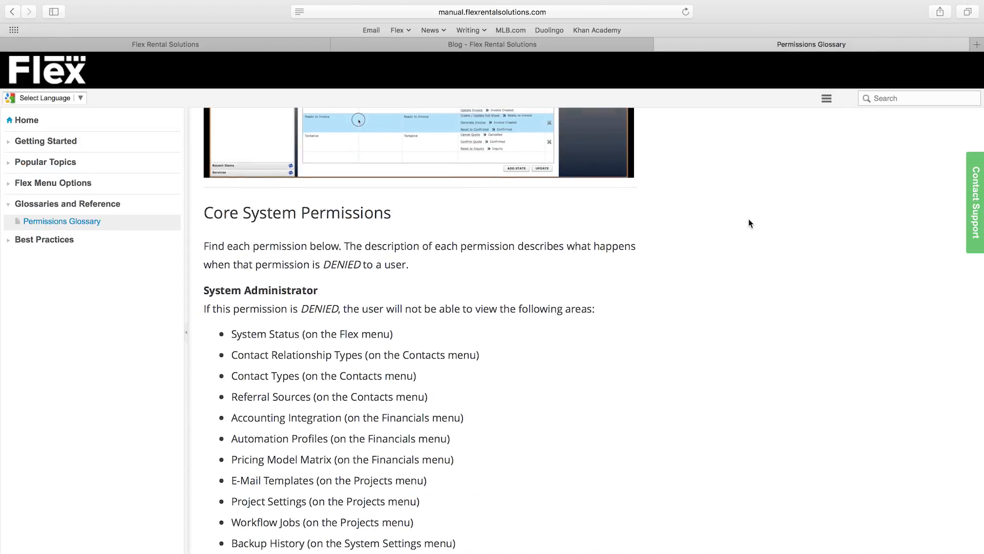
{"action": "scroll", "coordinate": [748, 223], "scroll_direction": "down", "scroll_amount": 15}
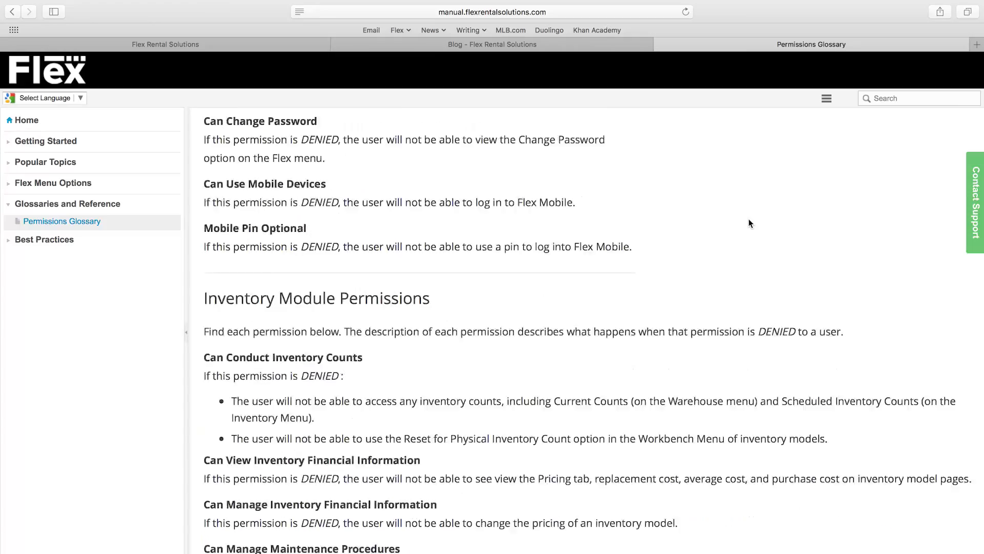
{"action": "scroll", "coordinate": [748, 219], "scroll_direction": "down", "scroll_amount": 10}
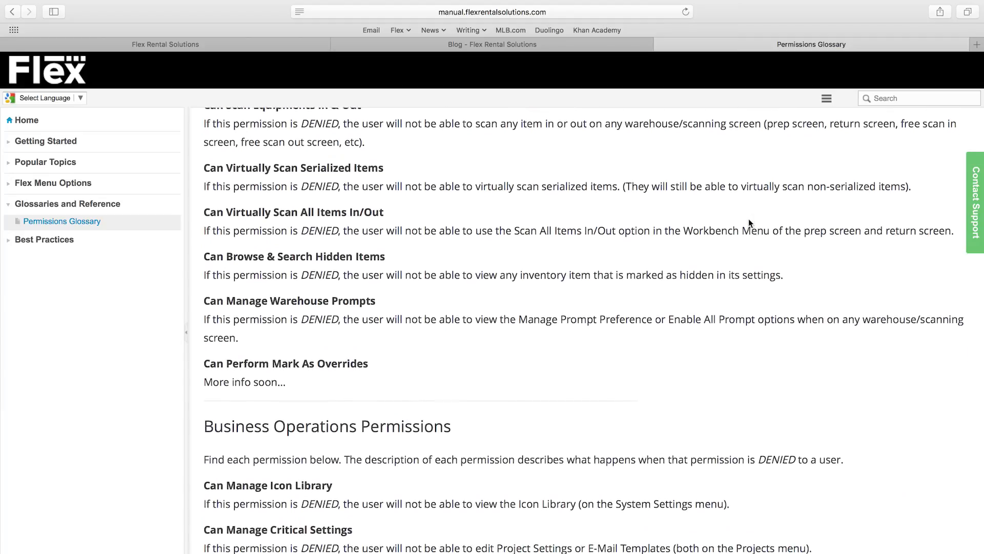
{"action": "scroll", "coordinate": [748, 219], "scroll_direction": "up", "scroll_amount": 20}
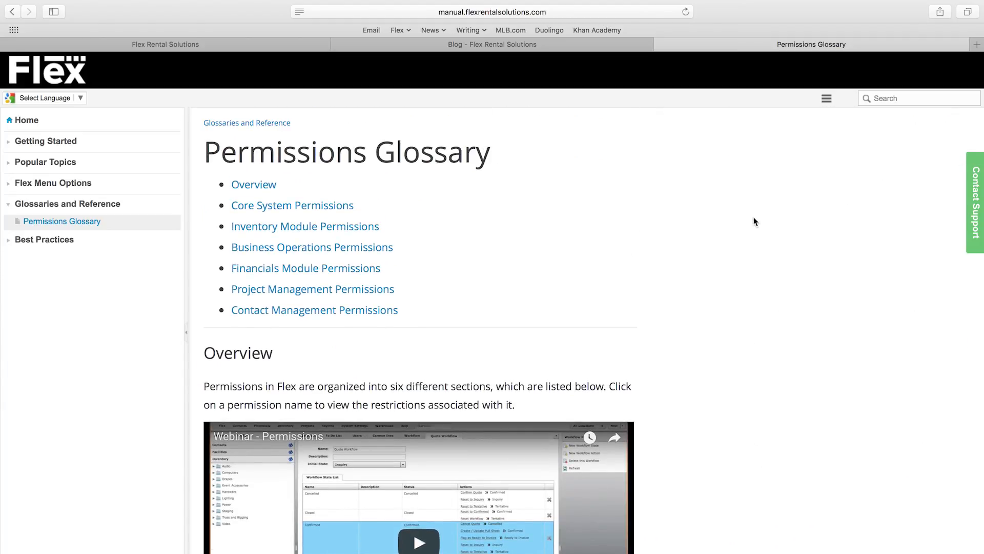
Step: Search the manual's Permissions Glossary for 'custom field' and highlight the Custom Fields entry
{"action": "key", "text": "super+f"}
{"action": "type", "text": "cust"}
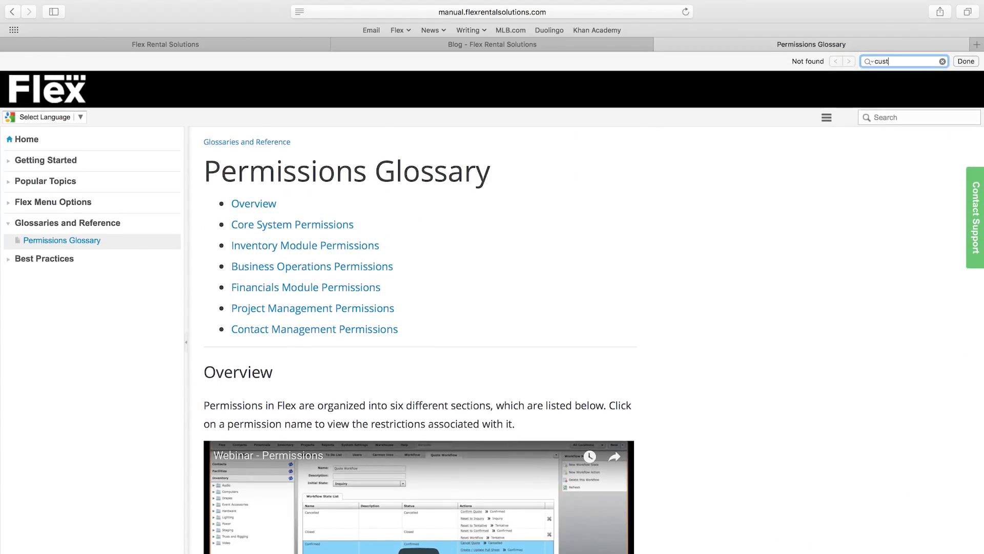
{"action": "type", "text": "om field"}
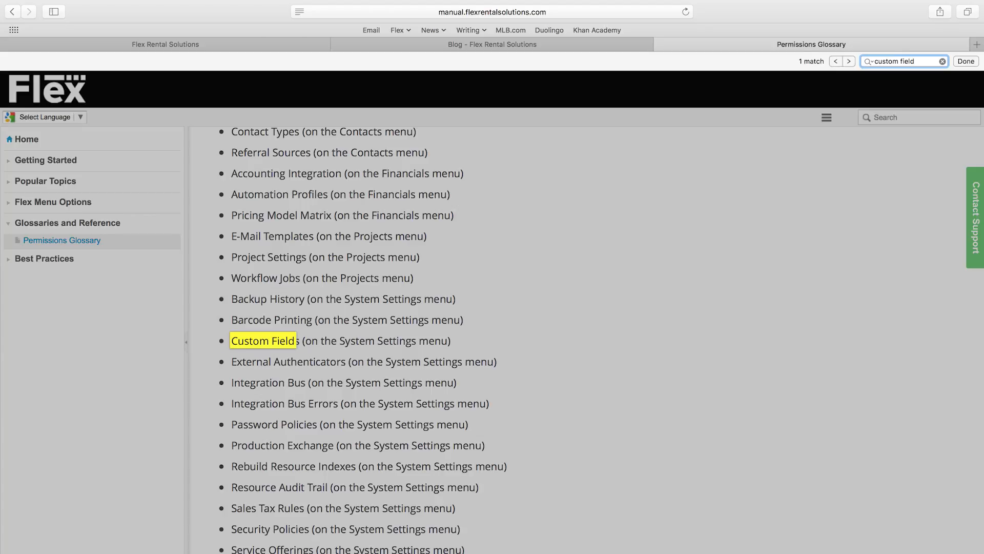
{"action": "left_click", "coordinate": [262, 335]}
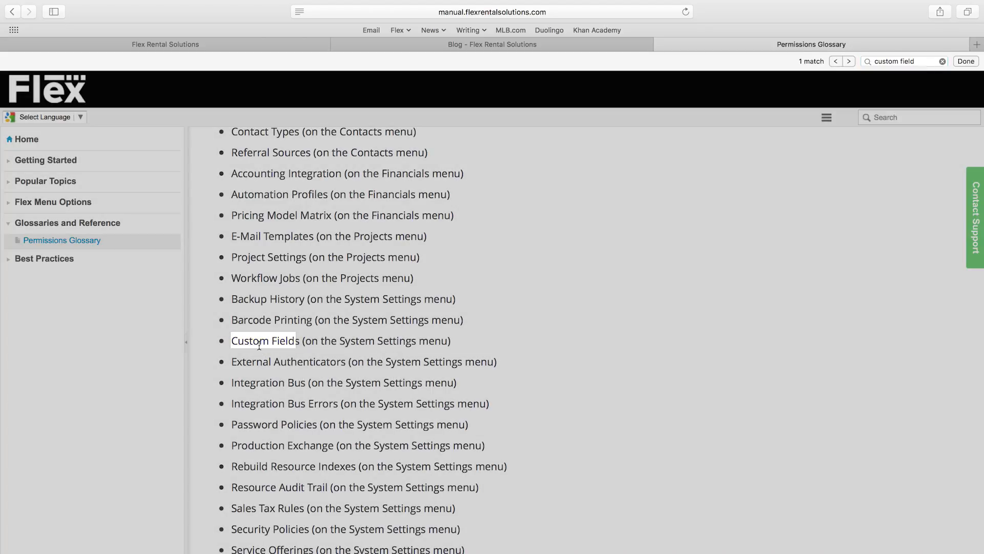
{"action": "left_click_drag", "start_coordinate": [230, 340], "coordinate": [472, 340]}
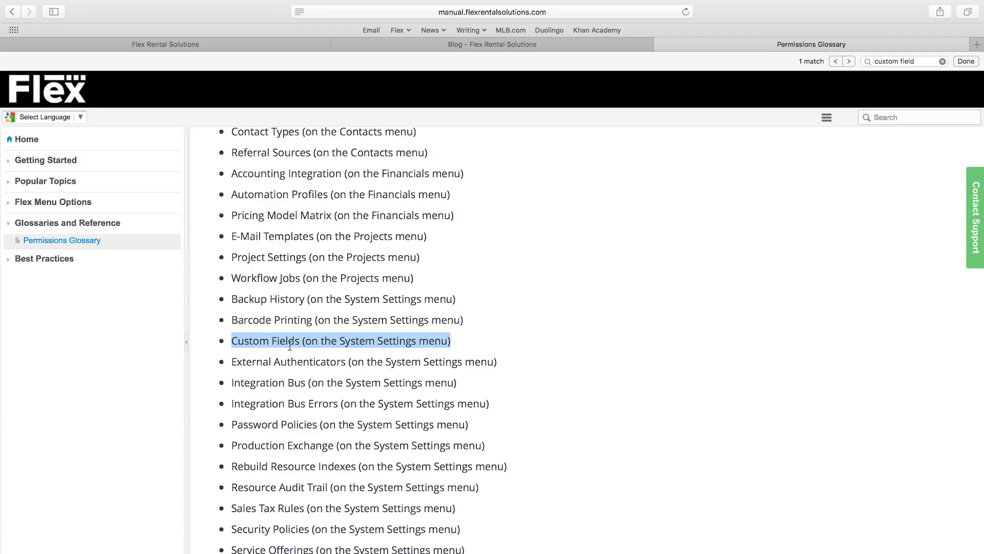
Step: Confirm Custom Fields sits under System Administrator, then return to Flex Rental Solutions
{"action": "scroll", "coordinate": [267, 344], "scroll_direction": "up", "scroll_amount": 3}
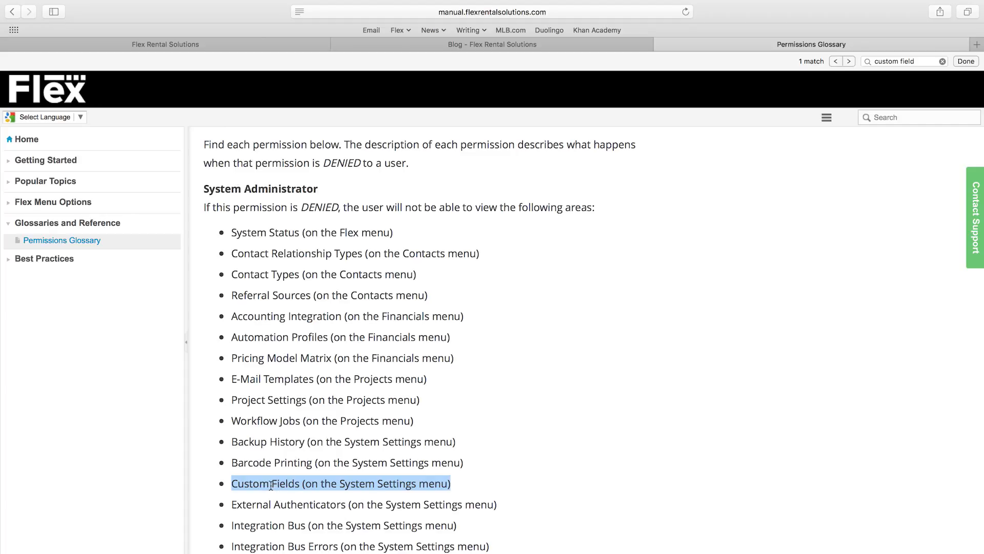
{"action": "left_click", "coordinate": [275, 49]}
{"action": "left_click", "coordinate": [303, 61]}
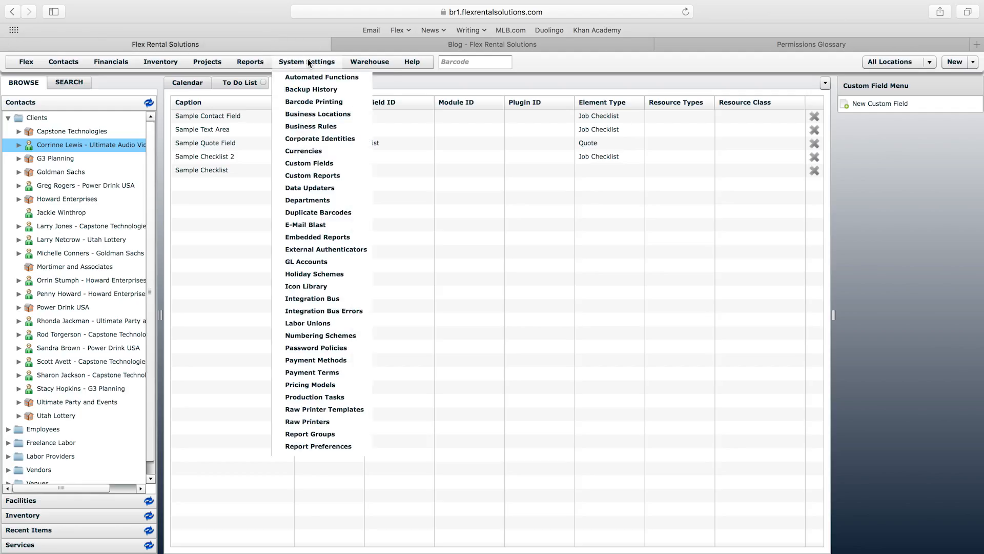
{"action": "scroll", "coordinate": [347, 391], "scroll_direction": "down", "scroll_amount": 2}
{"action": "scroll", "coordinate": [346, 391], "scroll_direction": "down", "scroll_amount": 5}
{"action": "left_click", "coordinate": [298, 519]}
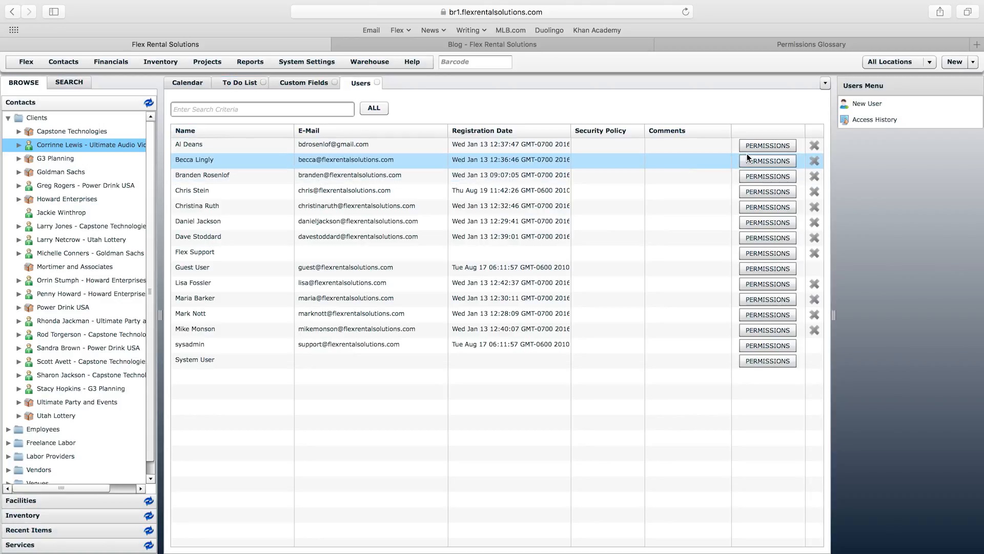
{"action": "left_click", "coordinate": [776, 147]}
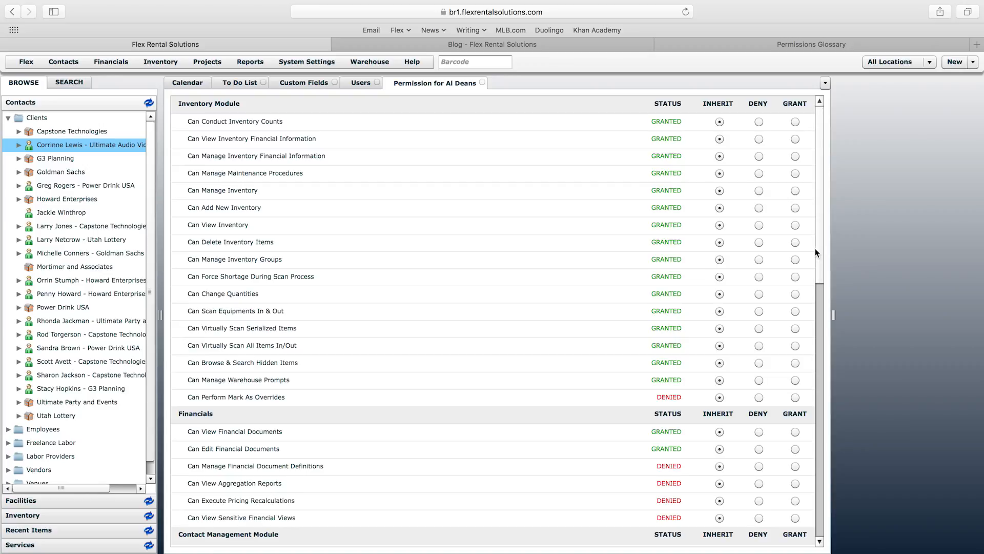
{"action": "left_click_drag", "start_coordinate": [818, 213], "coordinate": [825, 461]}
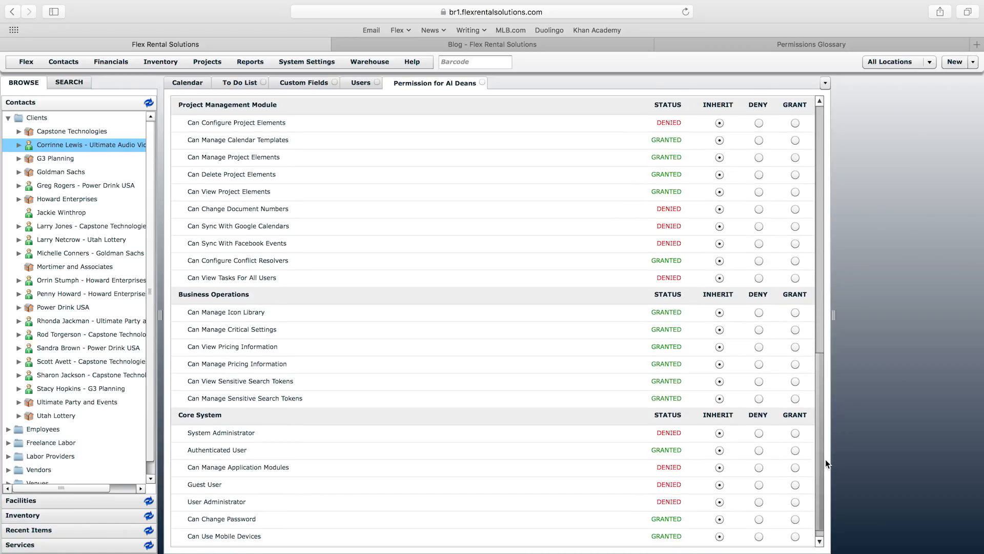
{"action": "left_click", "coordinate": [483, 82]}
{"action": "left_click", "coordinate": [403, 82]}
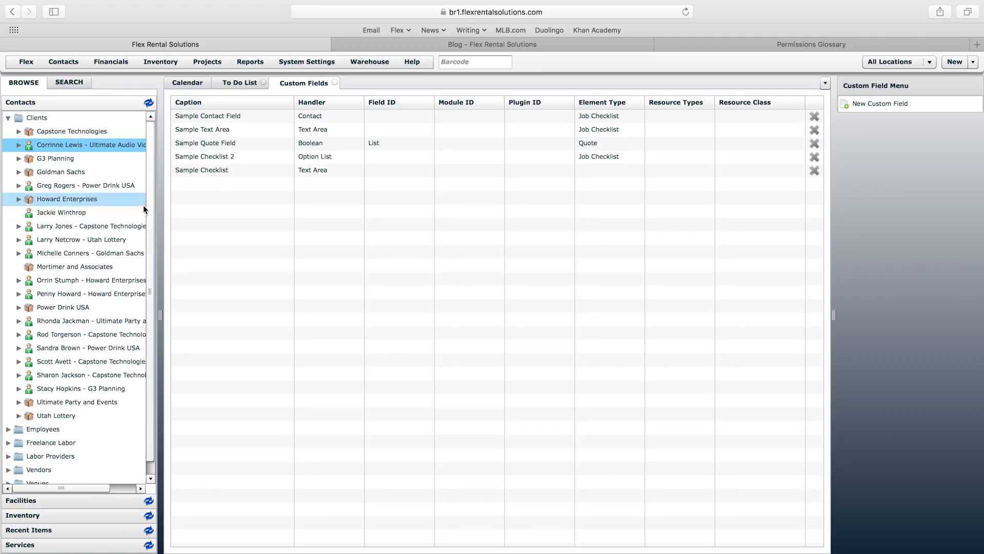
Step: Open the QSC Touchmix 8 mixer from Recent Items and review its Alternatives, Substitutions, Bin Locations, Suppliers, Pricing, GL Accounts, Documents and Stock tabs
{"action": "left_click", "coordinate": [78, 530]}
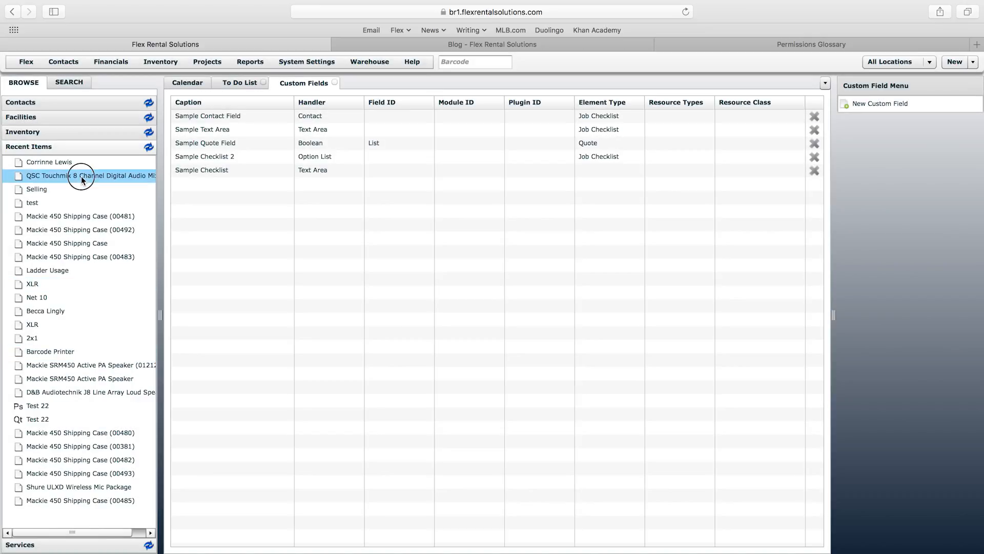
{"action": "left_click", "coordinate": [81, 176]}
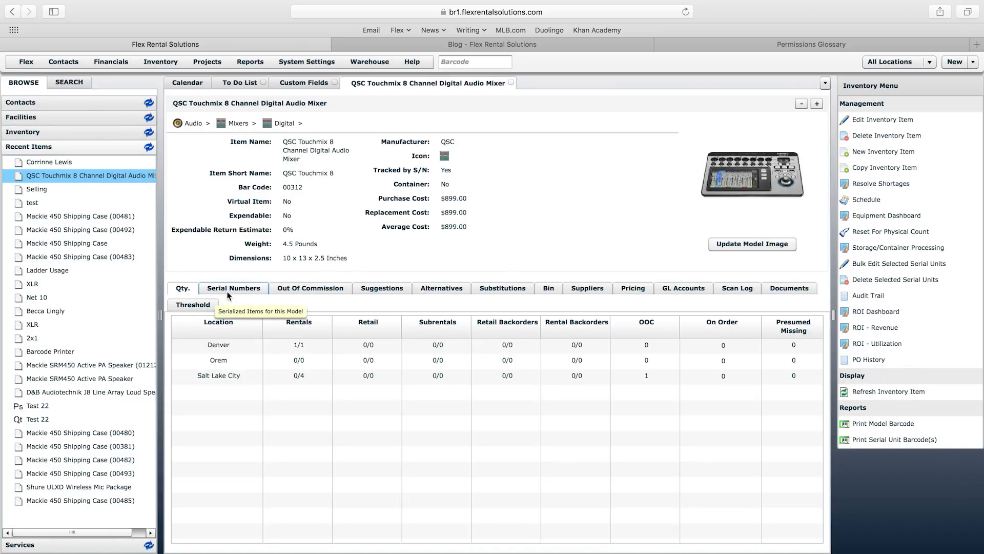
{"action": "left_click", "coordinate": [454, 290]}
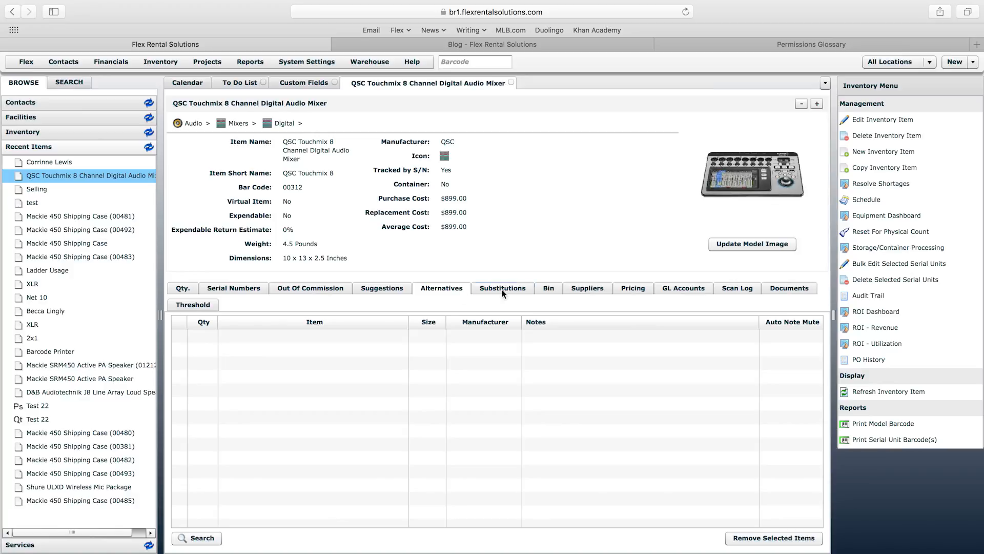
{"action": "left_click", "coordinate": [510, 290]}
{"action": "left_click", "coordinate": [550, 290]}
{"action": "left_click", "coordinate": [588, 293]}
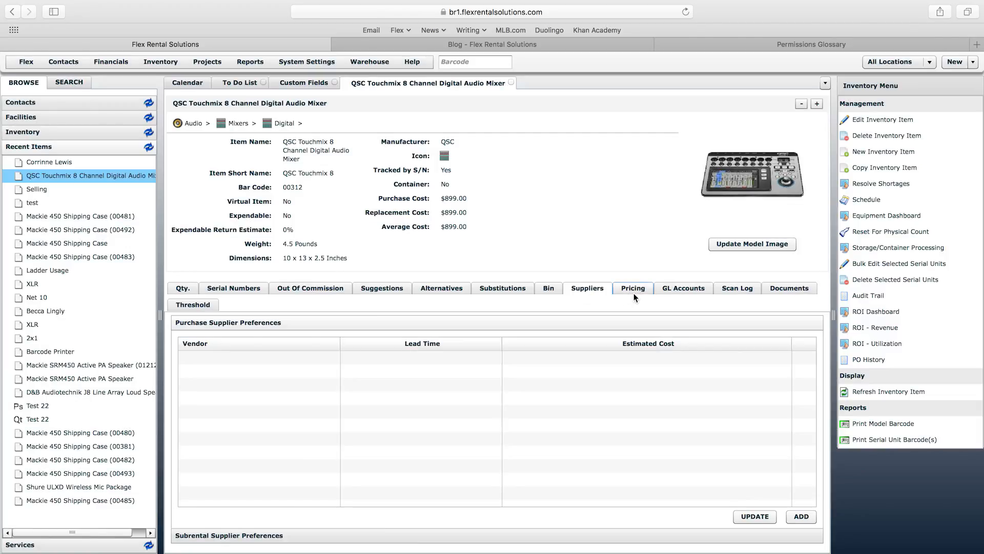
{"action": "left_click", "coordinate": [634, 292]}
{"action": "left_click", "coordinate": [695, 290]}
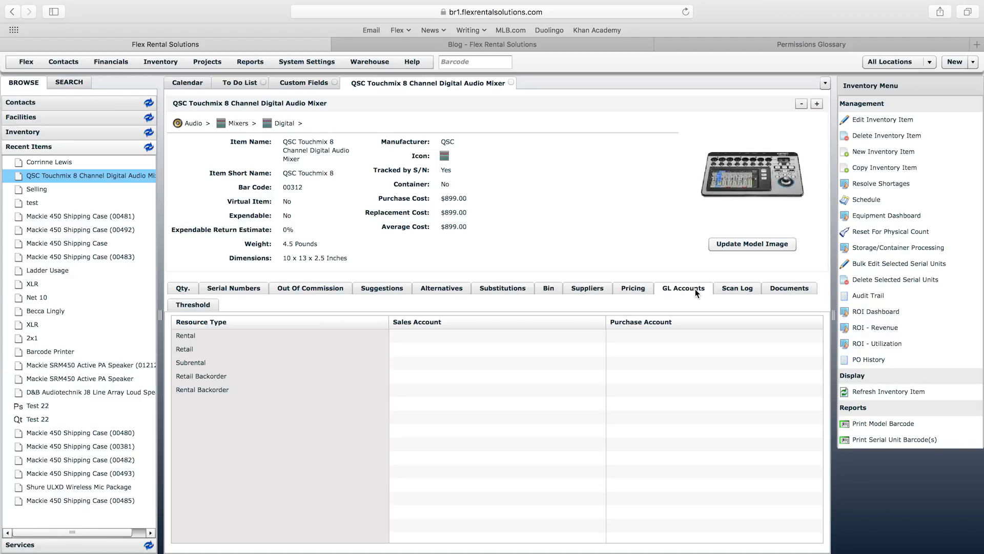
{"action": "left_click", "coordinate": [789, 288]}
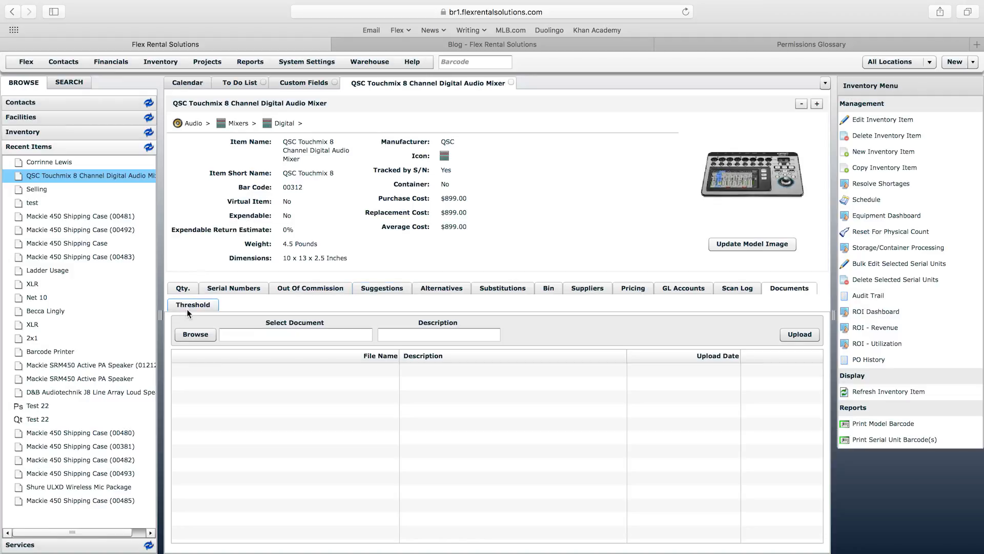
{"action": "left_click", "coordinate": [189, 305]}
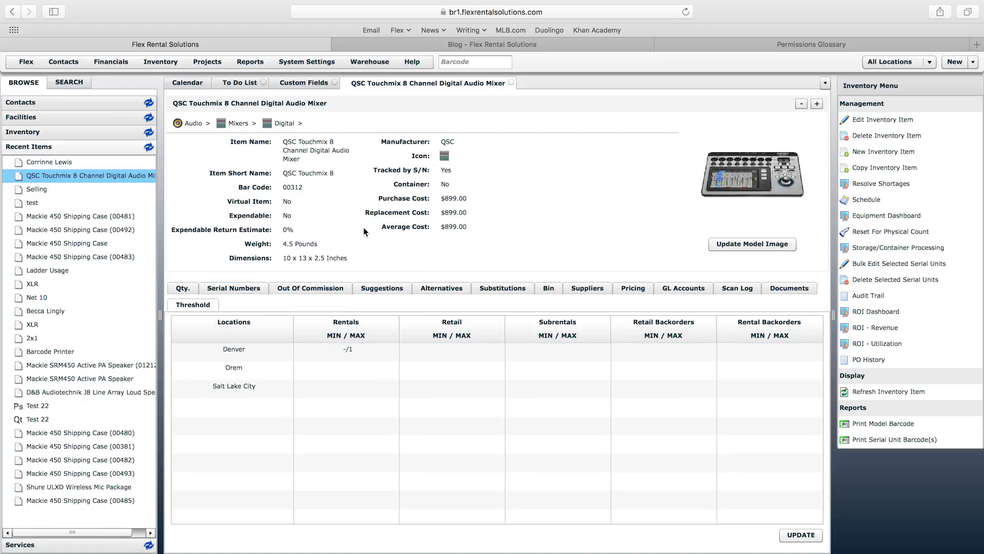
Step: Go to System Settings > Custom Fields and start a New Custom Field
{"action": "left_click", "coordinate": [306, 62]}
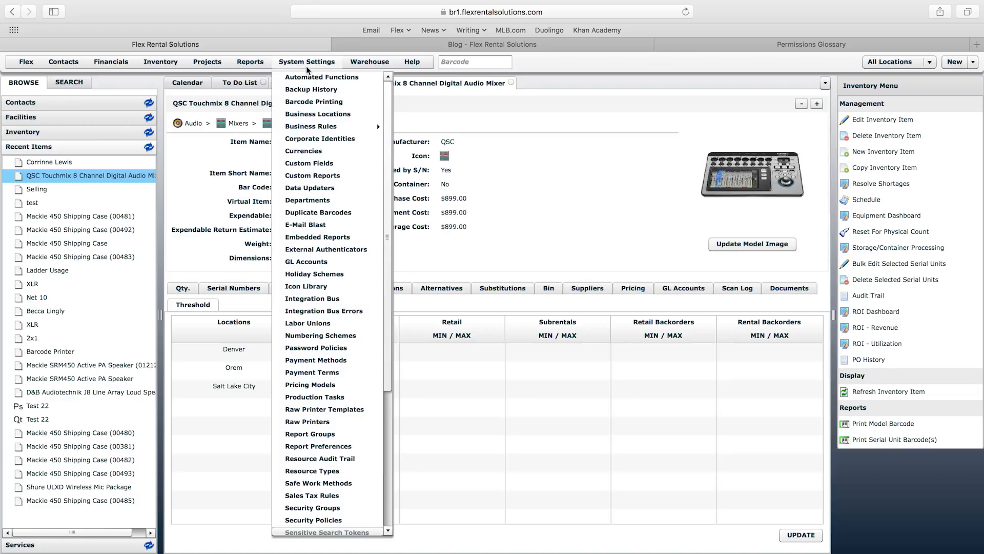
{"action": "left_click", "coordinate": [312, 164]}
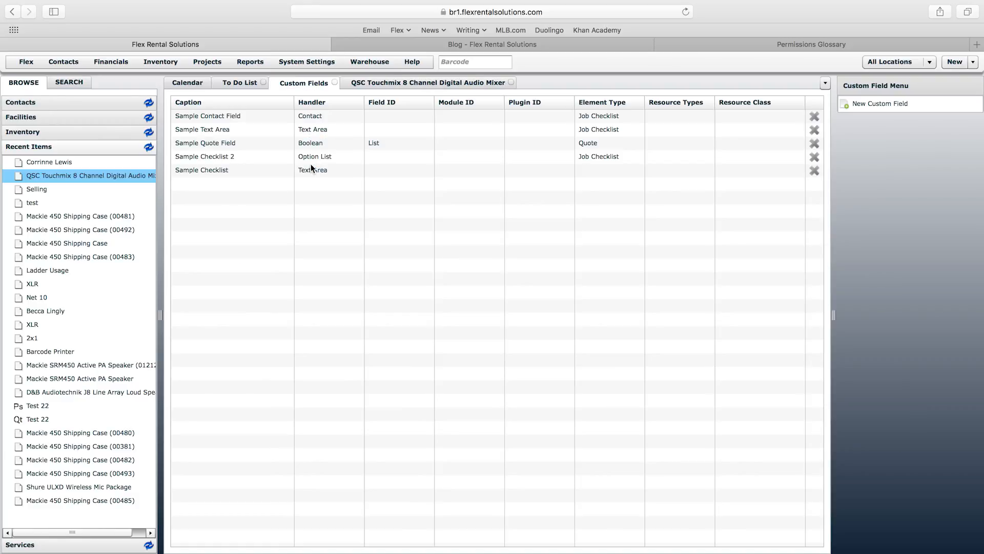
{"action": "left_click", "coordinate": [884, 107]}
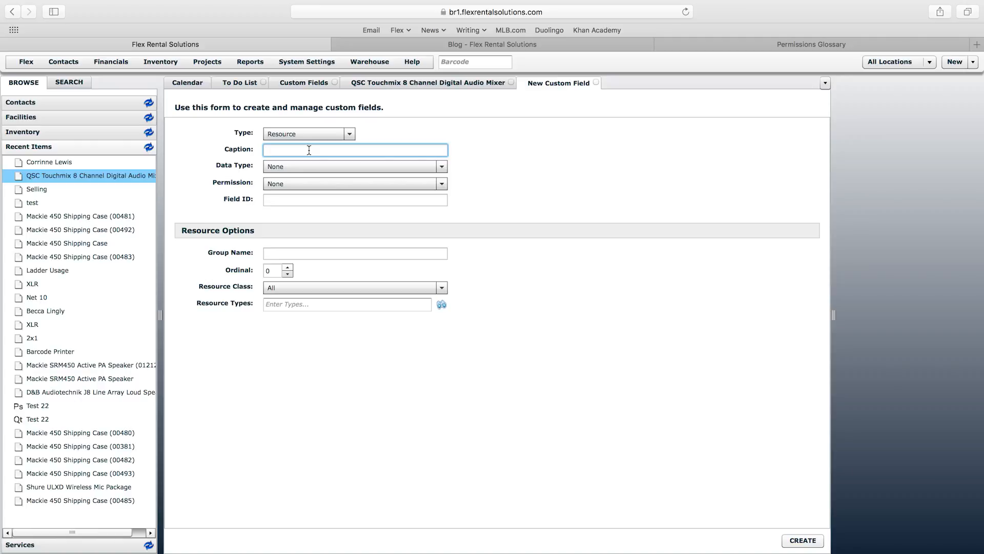
Step: Enter 'PEK Number' as the caption and check that Type is Resource
{"action": "type", "text": "PEK Number"}
{"action": "left_click", "coordinate": [326, 148]}
{"action": "left_click_drag", "start_coordinate": [266, 150], "coordinate": [324, 150]}
{"action": "left_click", "coordinate": [350, 134]}
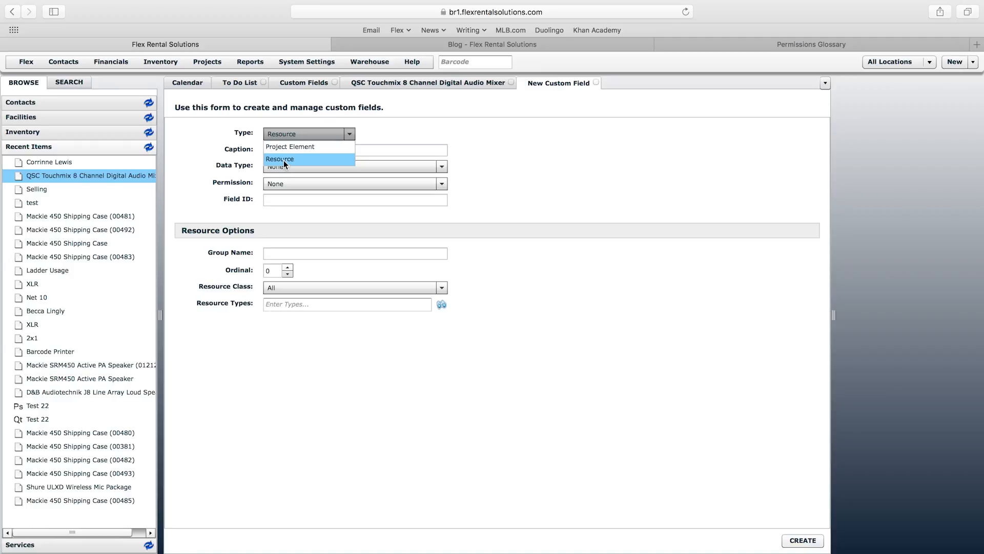
{"action": "left_click", "coordinate": [200, 156]}
{"action": "left_click", "coordinate": [207, 62]}
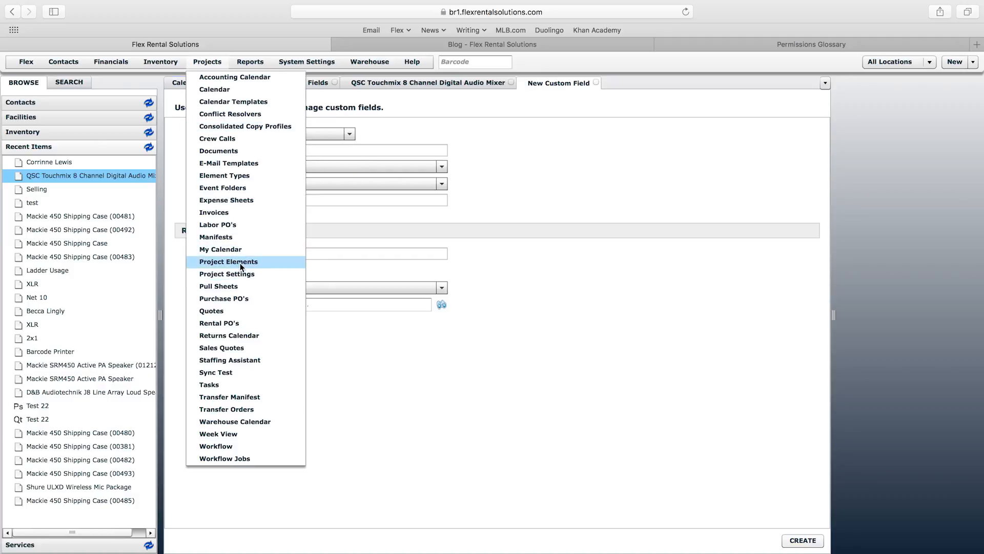
{"action": "left_click", "coordinate": [170, 147]}
{"action": "left_click", "coordinate": [287, 135]}
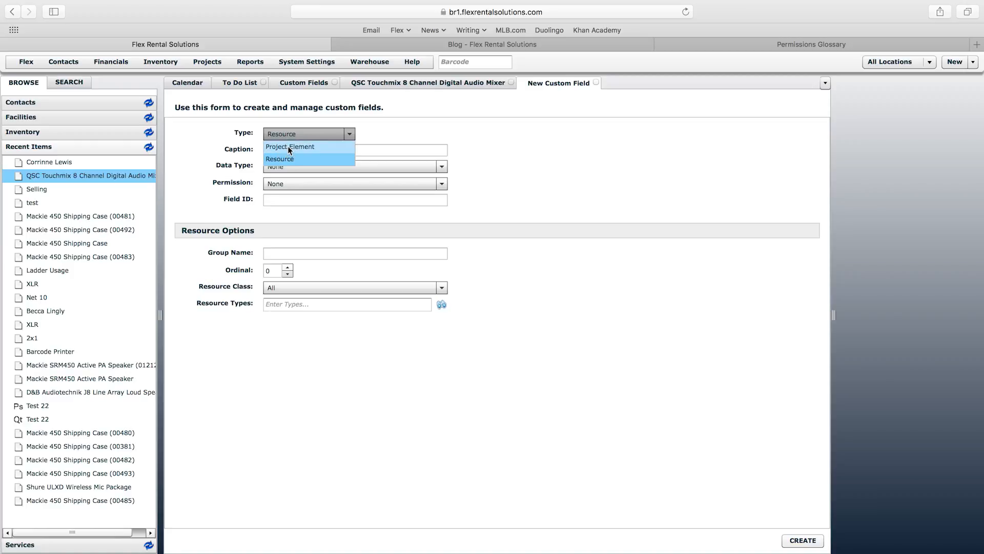
{"action": "left_click", "coordinate": [227, 142]}
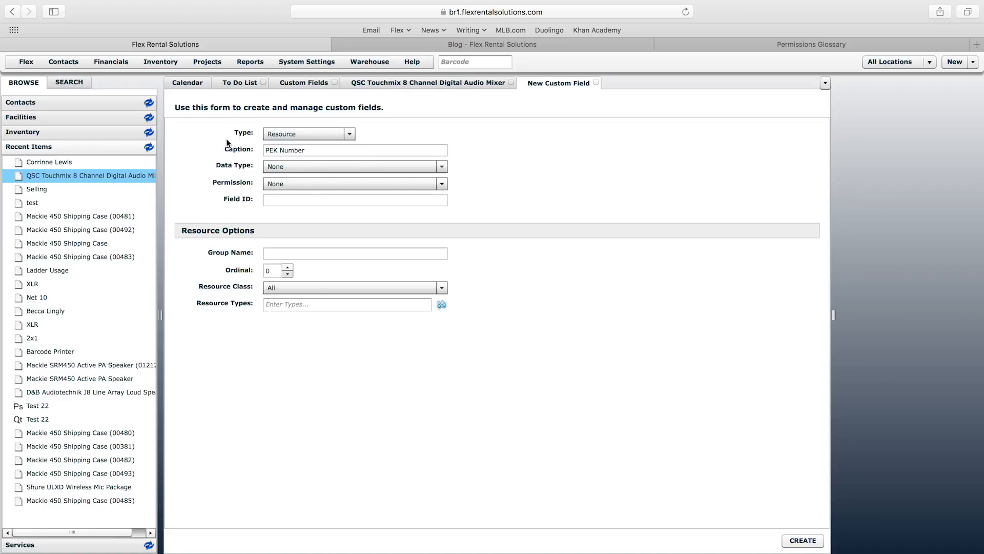
{"action": "left_click", "coordinate": [204, 63]}
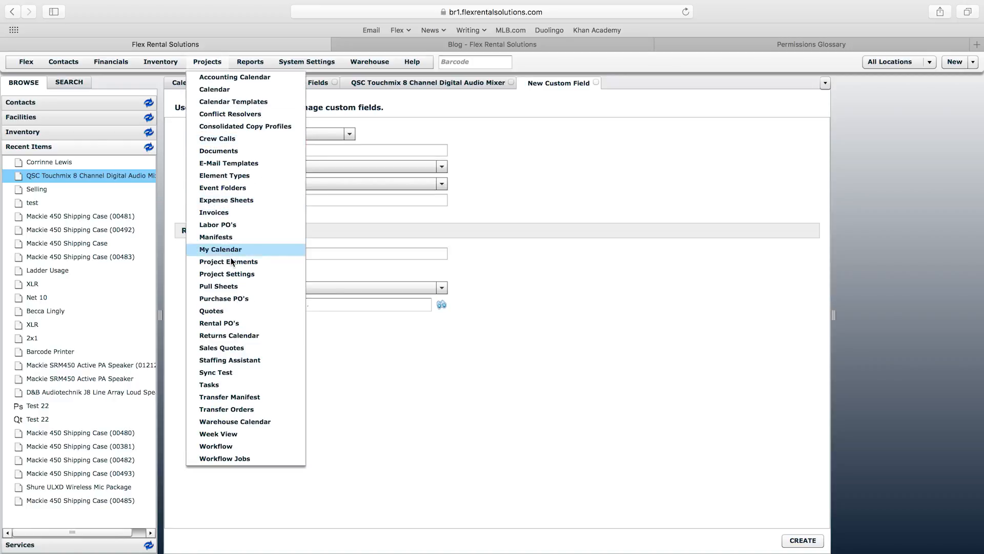
{"action": "left_click", "coordinate": [601, 144]}
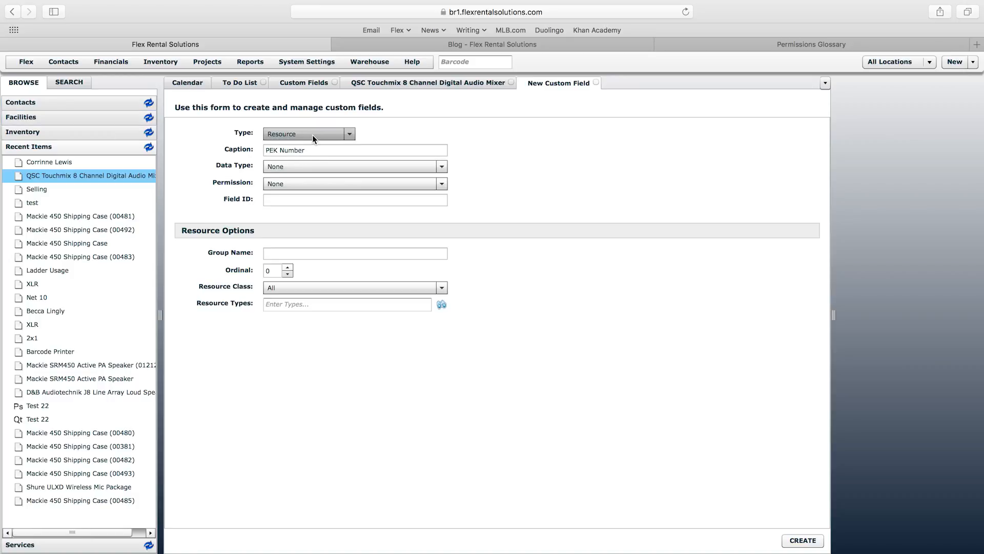
Step: Choose Text Area from the Data Type list for PEK Number
{"action": "left_click", "coordinate": [310, 167]}
{"action": "left_click_drag", "start_coordinate": [446, 199], "coordinate": [451, 321]}
{"action": "left_click", "coordinate": [303, 338]}
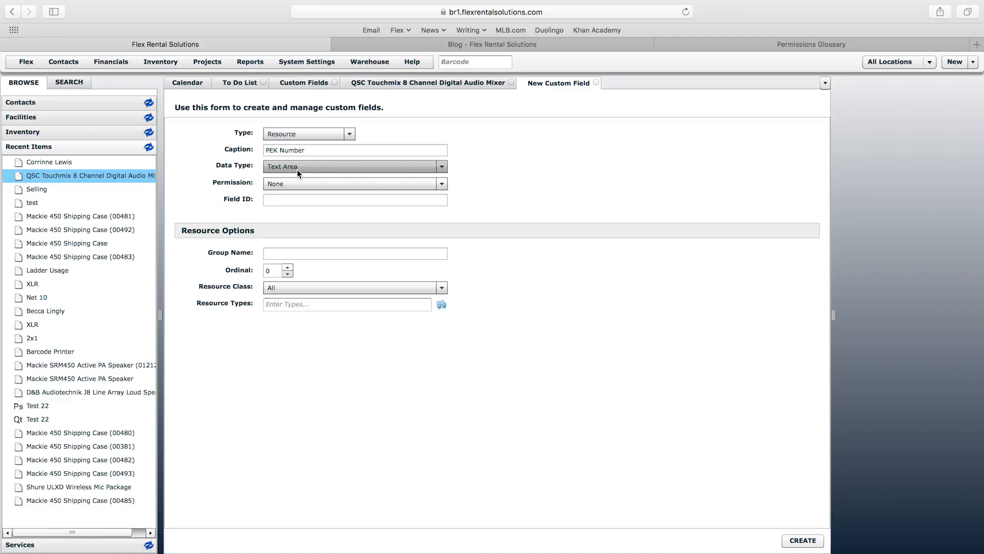
{"action": "left_click", "coordinate": [315, 168]}
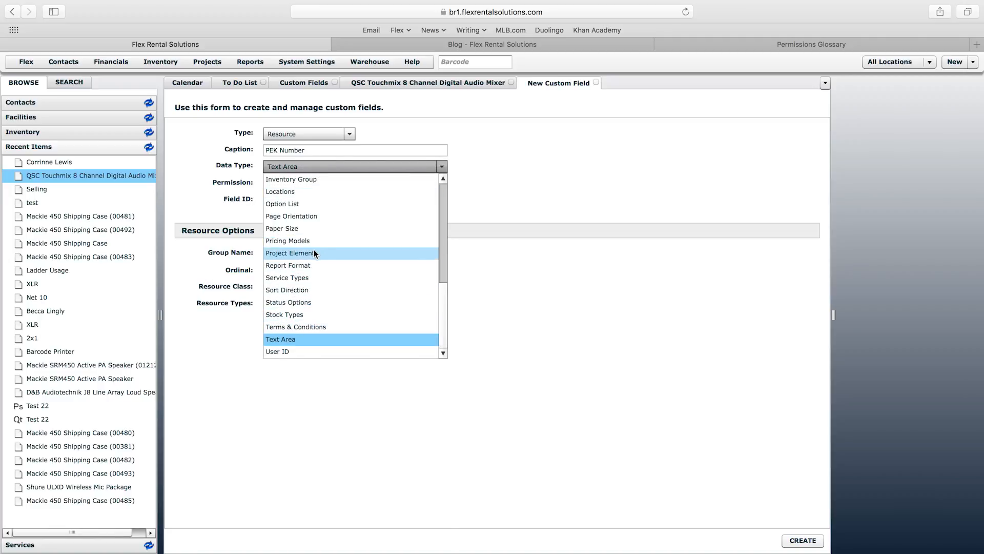
{"action": "left_click", "coordinate": [196, 173]}
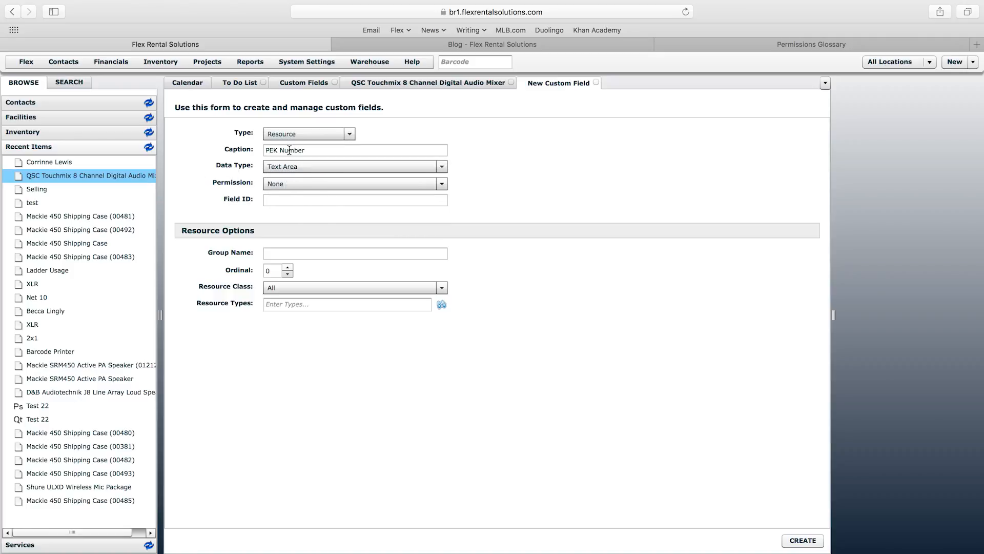
Step: Set PEK Number's Permission to Can Manage Inventory, then view the QSC Touchmix mixer record
{"action": "left_click", "coordinate": [361, 183]}
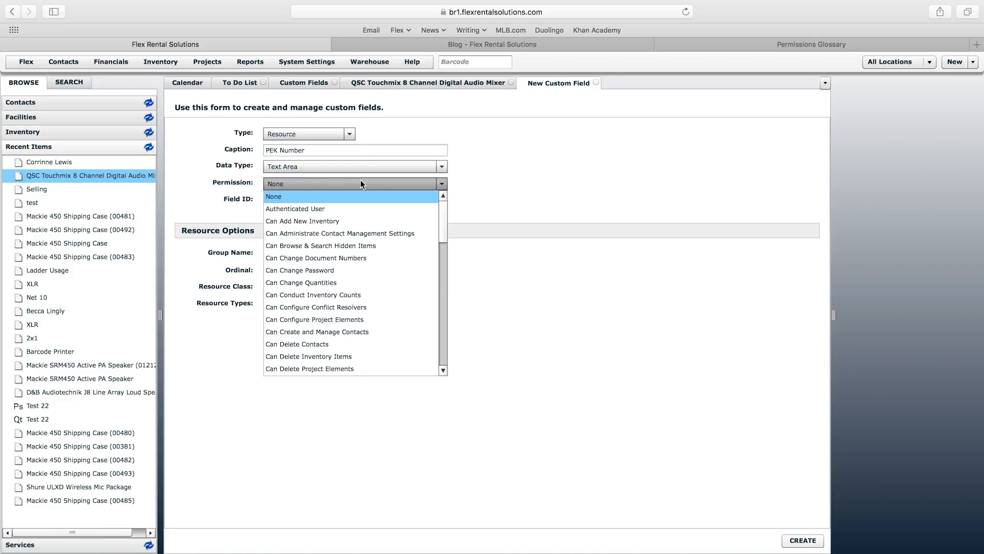
{"action": "left_click_drag", "start_coordinate": [443, 222], "coordinate": [448, 341]}
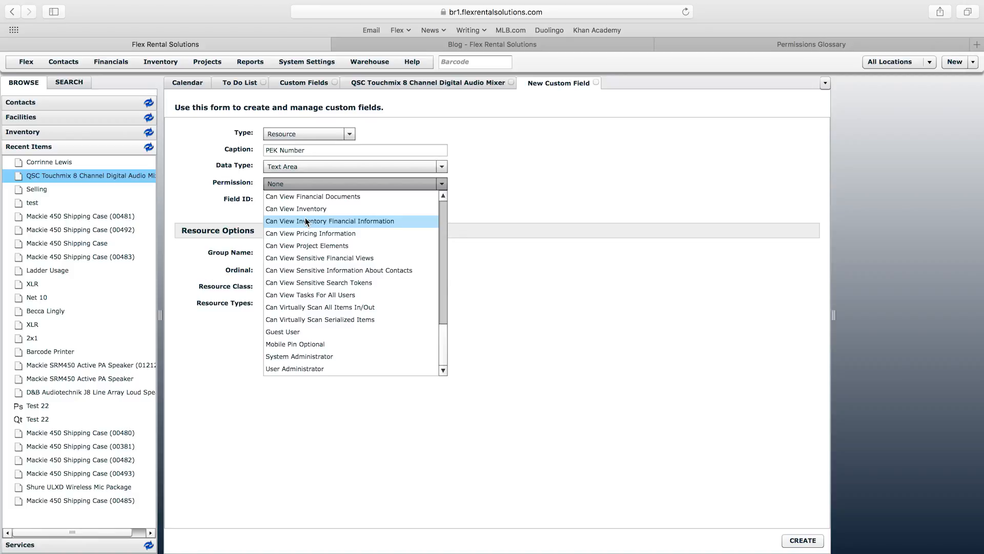
{"action": "left_click_drag", "start_coordinate": [445, 345], "coordinate": [444, 211]}
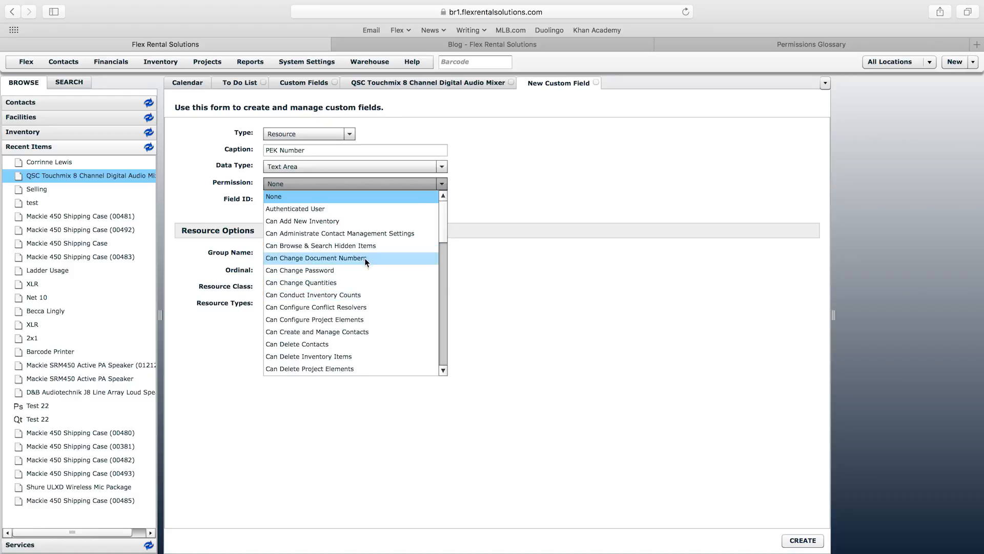
{"action": "left_click_drag", "start_coordinate": [446, 235], "coordinate": [447, 356]}
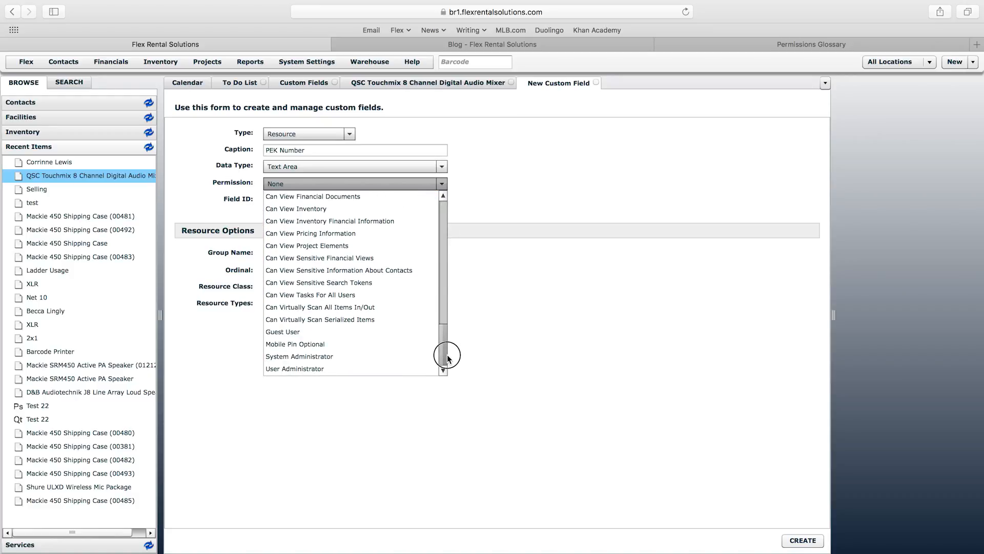
{"action": "left_click_drag", "start_coordinate": [447, 357], "coordinate": [447, 333]}
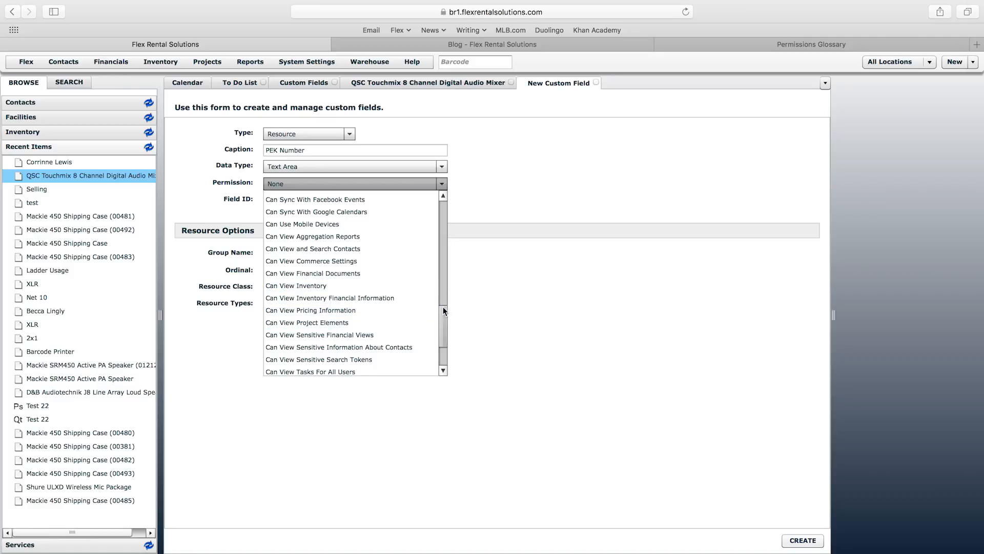
{"action": "left_click_drag", "start_coordinate": [444, 315], "coordinate": [446, 285]}
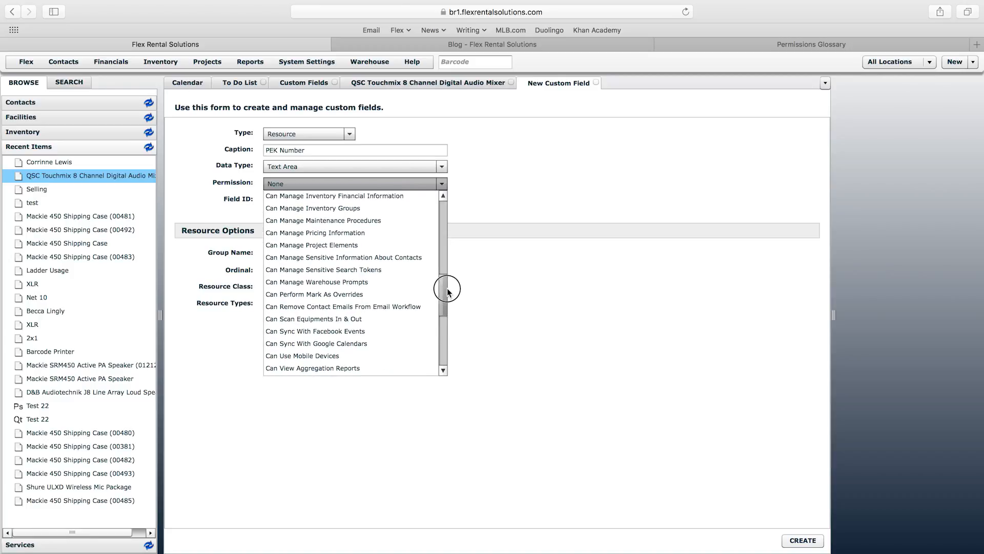
{"action": "scroll", "coordinate": [445, 292], "scroll_direction": "up", "scroll_amount": 2}
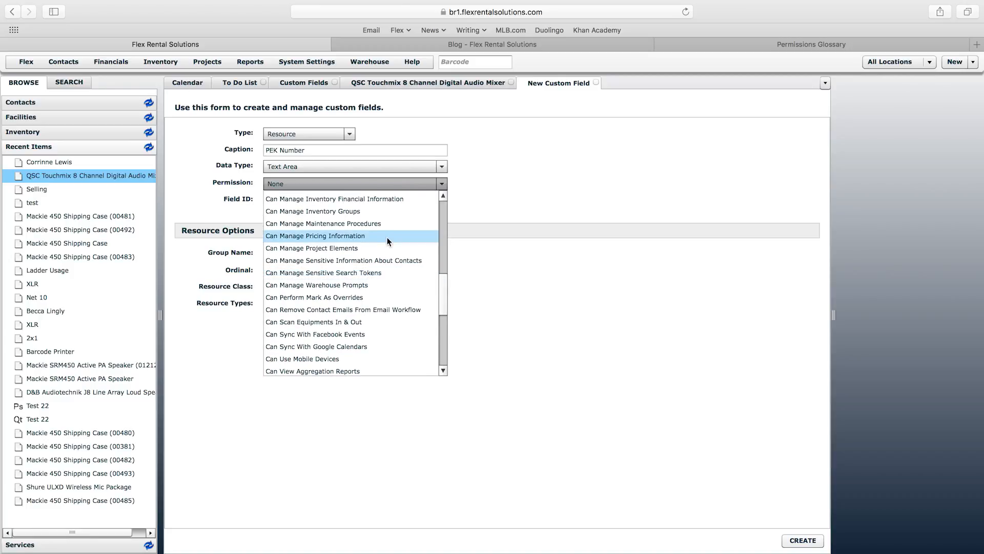
{"action": "left_click", "coordinate": [442, 196]}
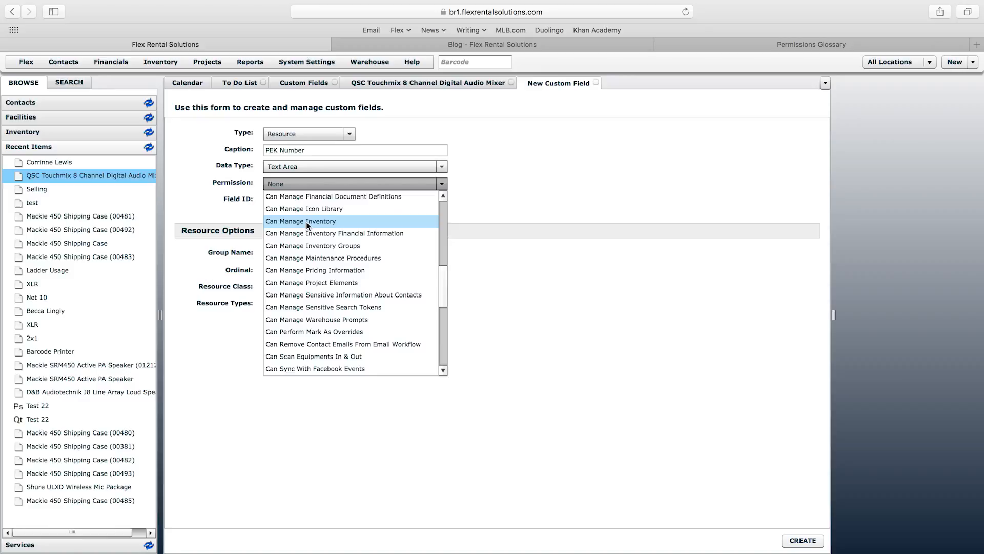
{"action": "left_click", "coordinate": [305, 222]}
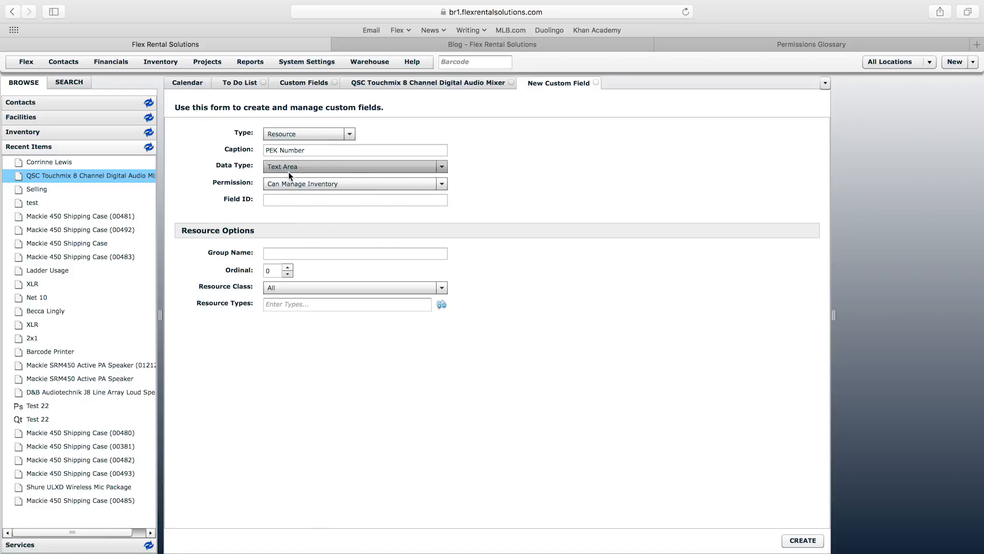
{"action": "left_click", "coordinate": [428, 82]}
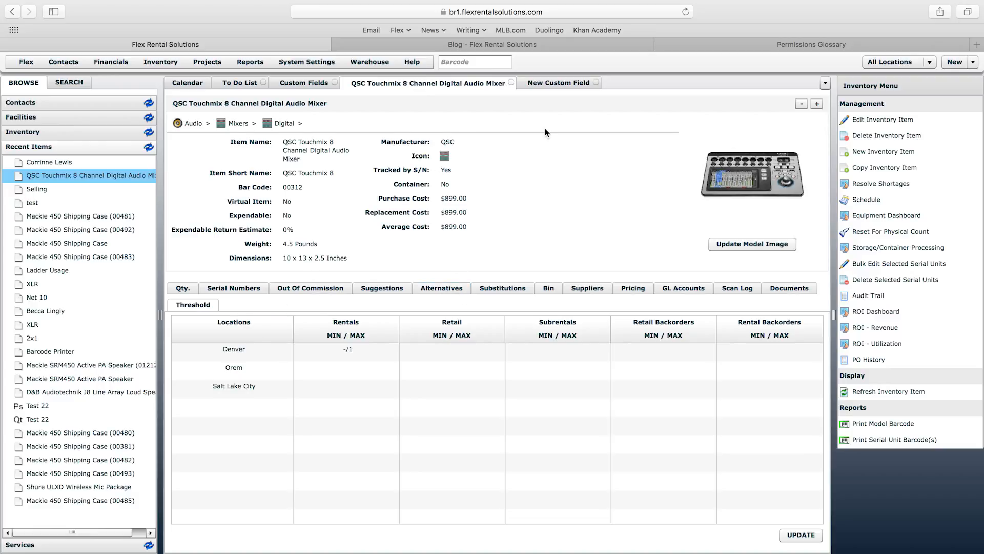
Step: Back on the New Custom Field form, set PEK Number's Permission back to None
{"action": "left_click", "coordinate": [546, 82]}
{"action": "left_click", "coordinate": [441, 184]}
{"action": "scroll", "coordinate": [443, 233], "scroll_direction": "up", "scroll_amount": 10}
{"action": "left_click", "coordinate": [272, 197]}
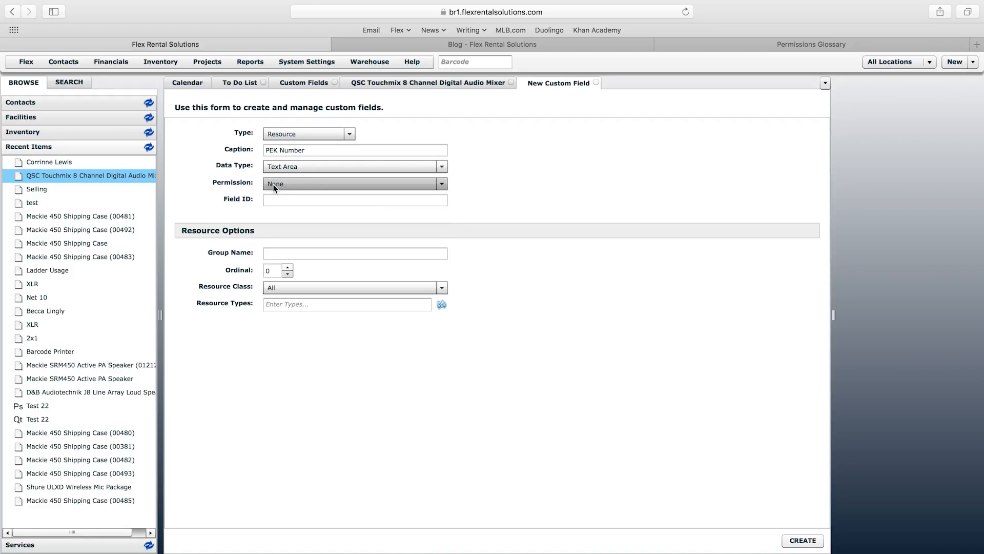
Step: Try the Field ID and Group Name boxes, glance at the mixer page, and return to the form
{"action": "left_click", "coordinate": [279, 200]}
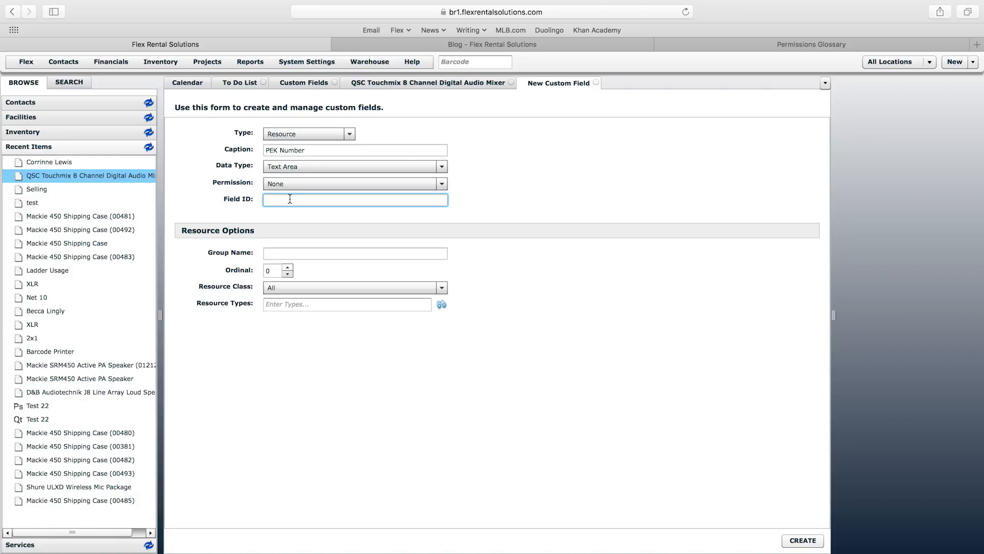
{"action": "left_click", "coordinate": [371, 253]}
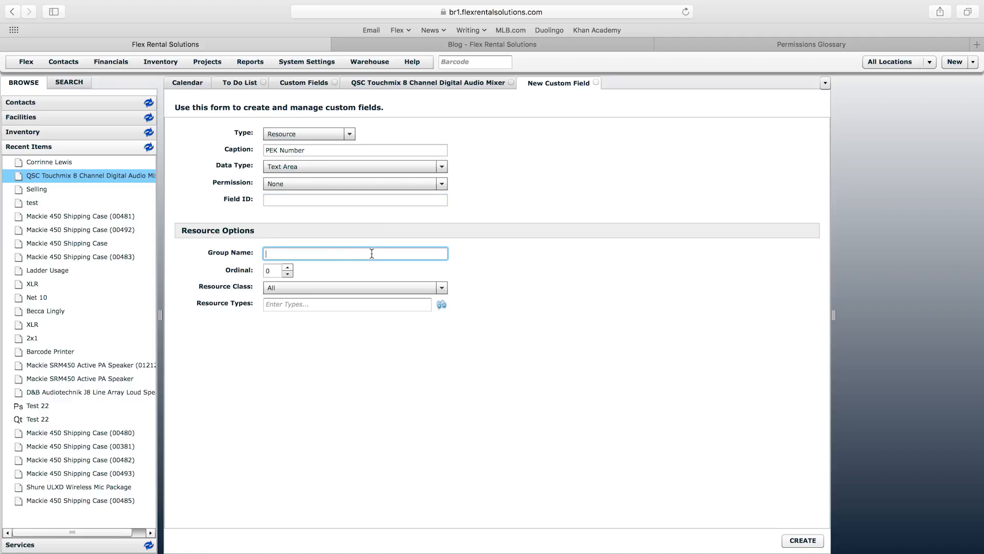
{"action": "left_click", "coordinate": [222, 257]}
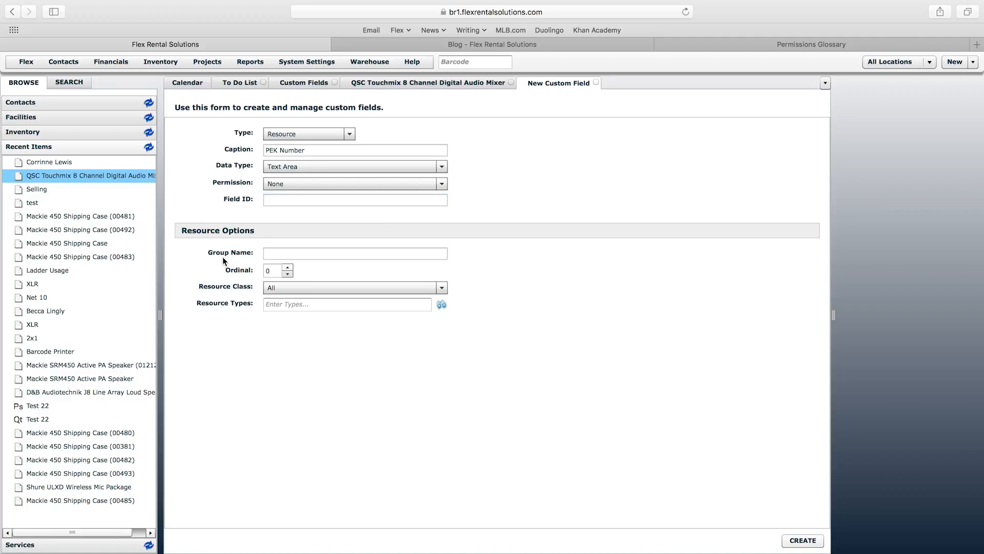
{"action": "left_click", "coordinate": [277, 253]}
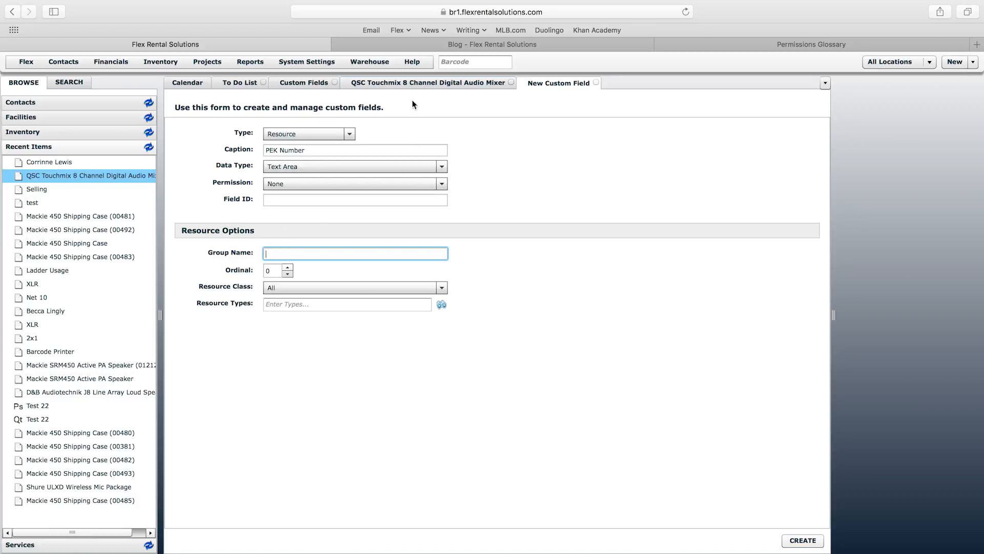
{"action": "left_click", "coordinate": [430, 82]}
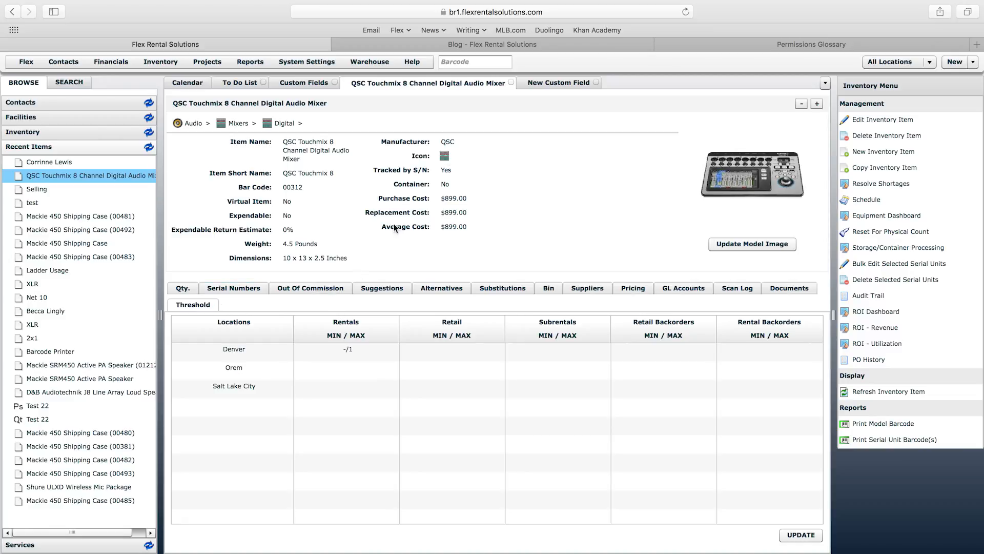
{"action": "left_click", "coordinate": [542, 86]}
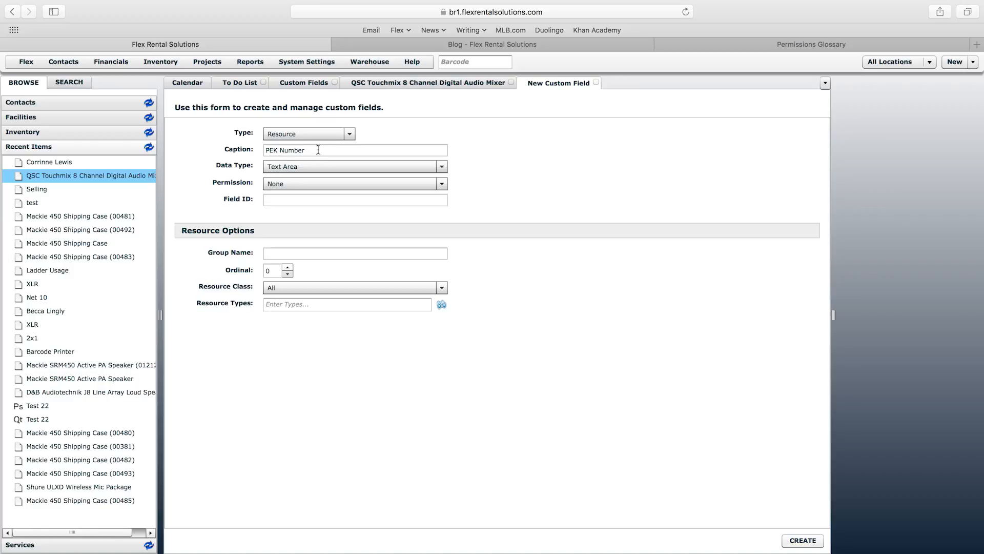
Step: Enter 'Tracking Info' as the PEK Number field's Group Name
{"action": "left_click", "coordinate": [292, 254]}
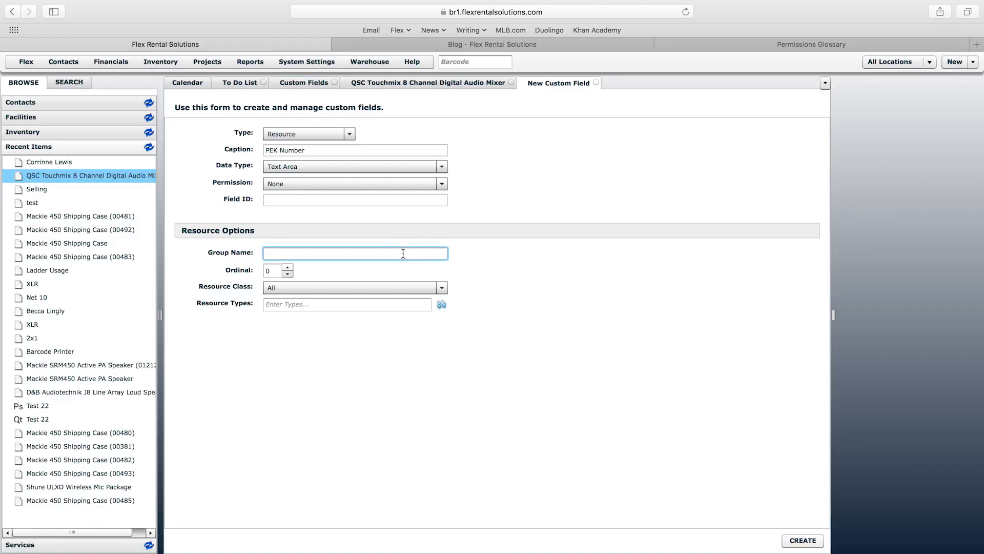
{"action": "type", "text": "Tracking Info"}
{"action": "left_click", "coordinate": [238, 154]}
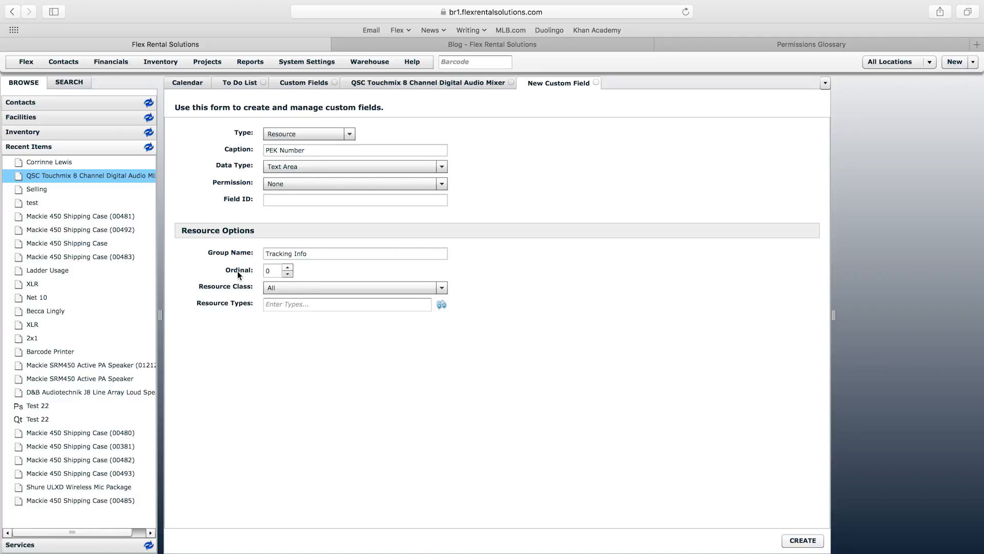
{"action": "left_click", "coordinate": [330, 287]}
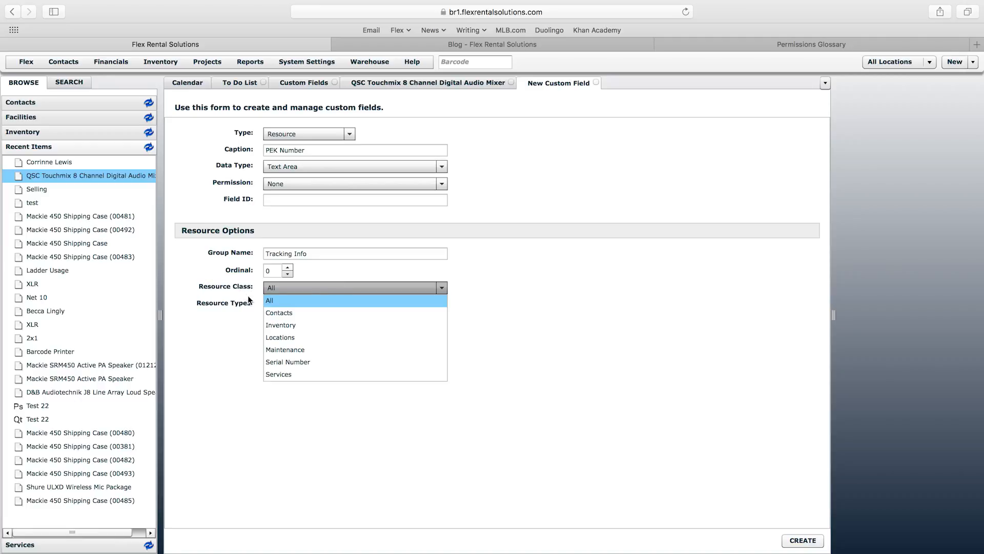
Step: Set Resource Class to Inventory and browse Rental and Retail resource types without choosing any
{"action": "left_click", "coordinate": [286, 325]}
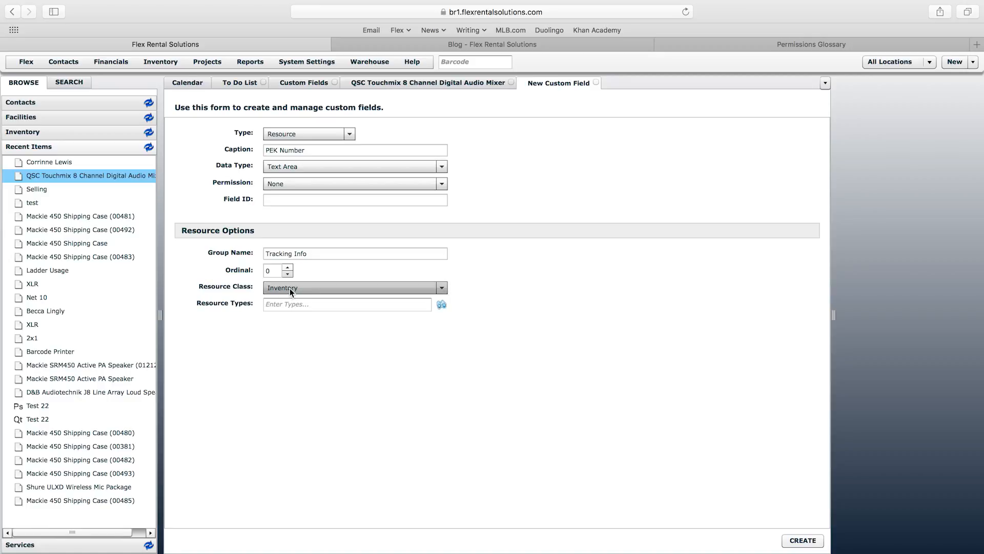
{"action": "left_click", "coordinate": [320, 304]}
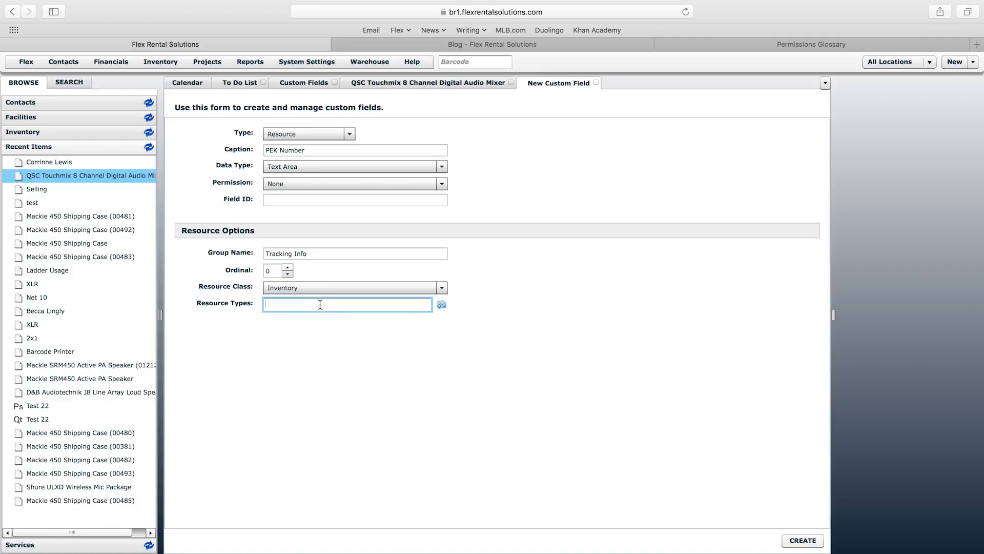
{"action": "left_click", "coordinate": [441, 305]}
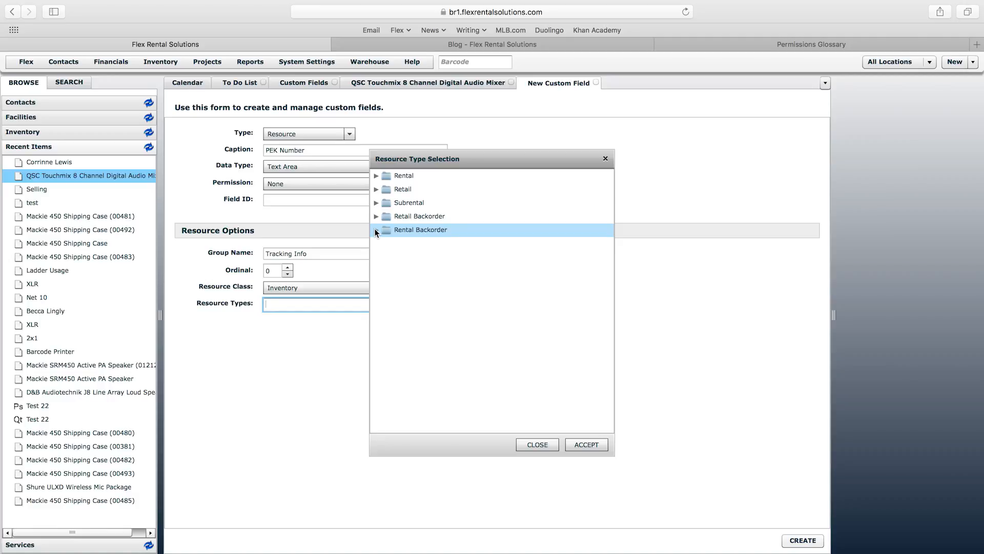
{"action": "left_click", "coordinate": [376, 176]}
{"action": "left_click", "coordinate": [378, 190]}
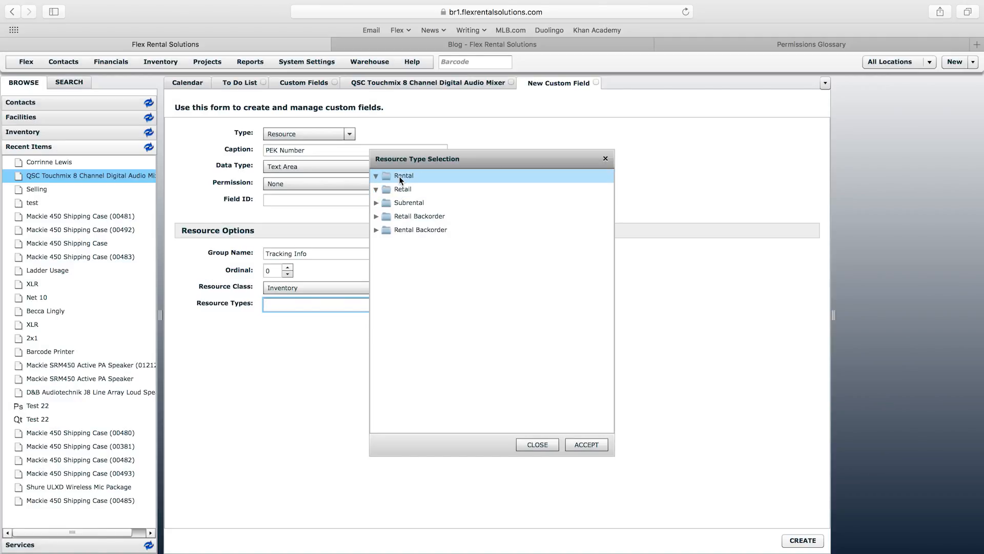
{"action": "left_click", "coordinate": [545, 448]}
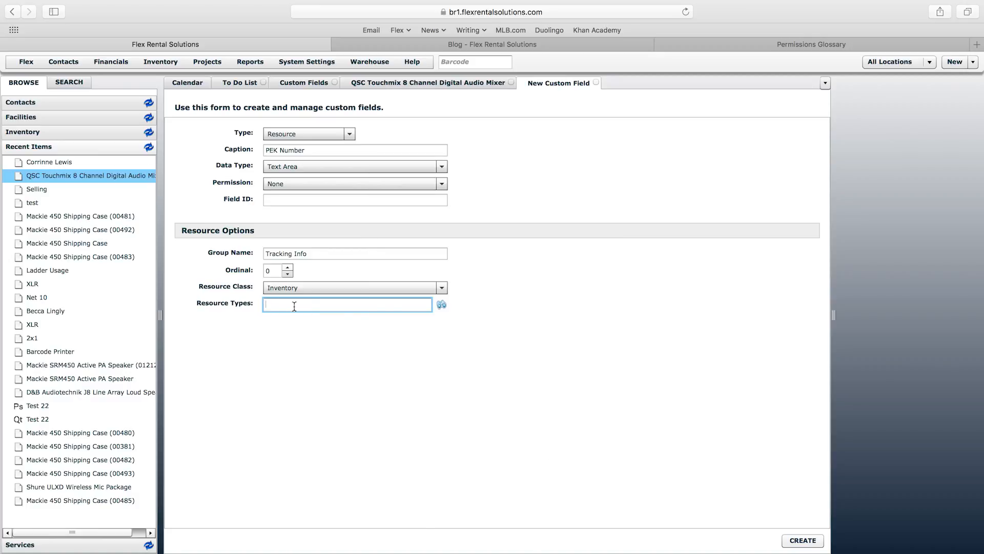
Step: Look through the Contacts Clients and Employees folders, then save the PEK Number field with CREATE
{"action": "left_click", "coordinate": [60, 105]}
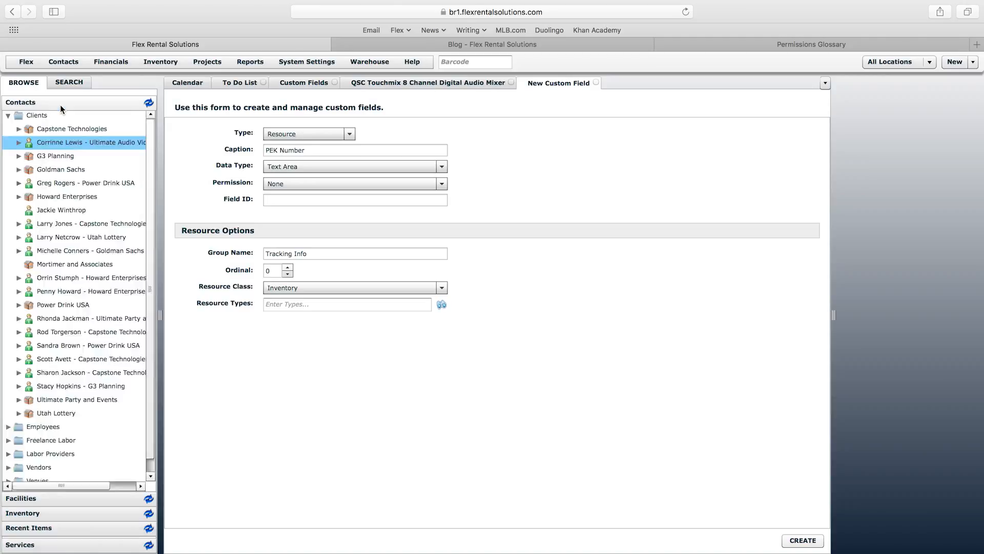
{"action": "left_click", "coordinate": [41, 117]}
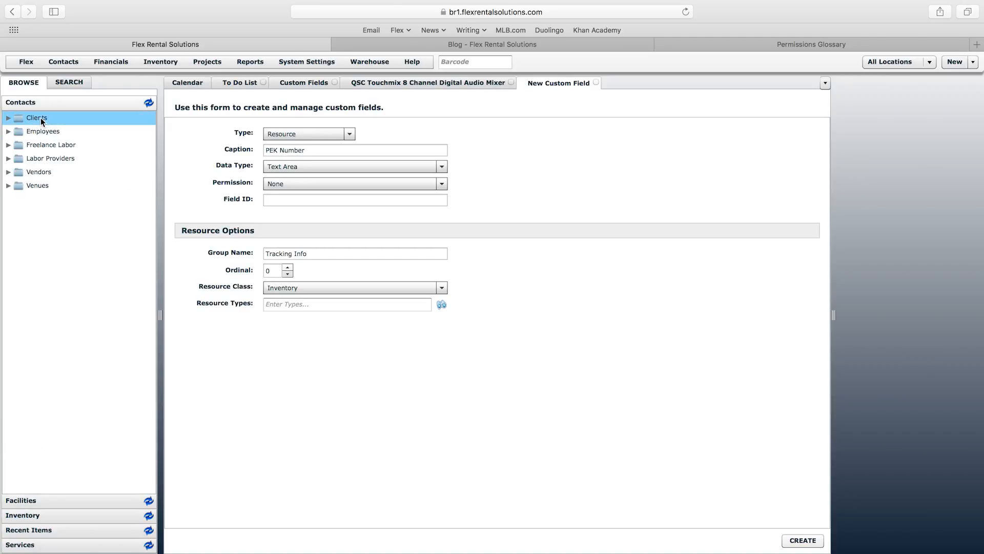
{"action": "left_click", "coordinate": [42, 132]}
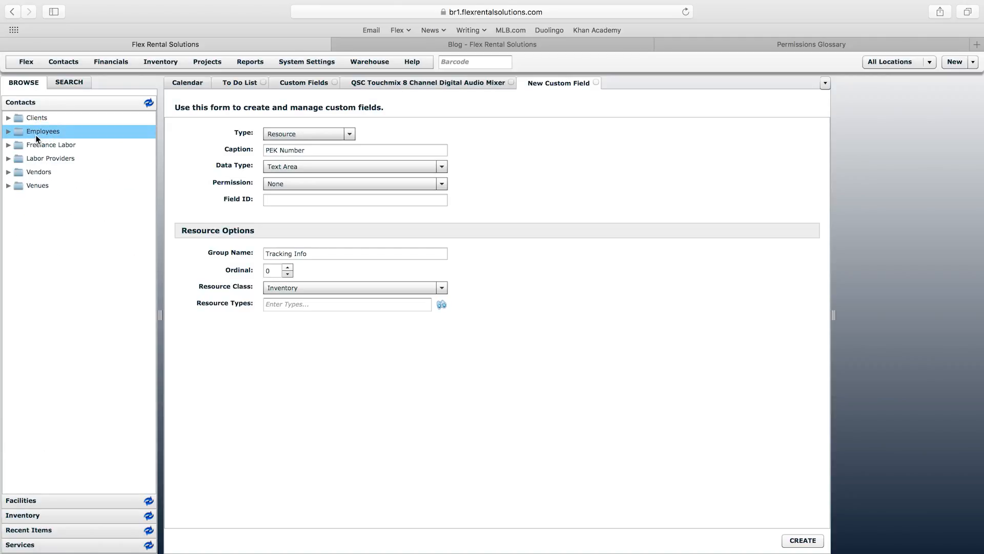
{"action": "left_click", "coordinate": [35, 118]}
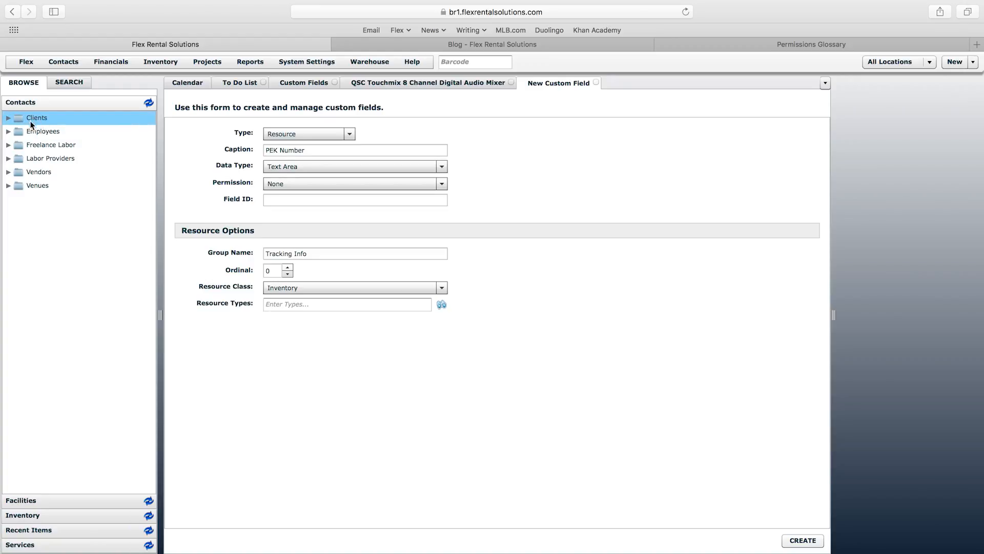
{"action": "left_click", "coordinate": [279, 305]}
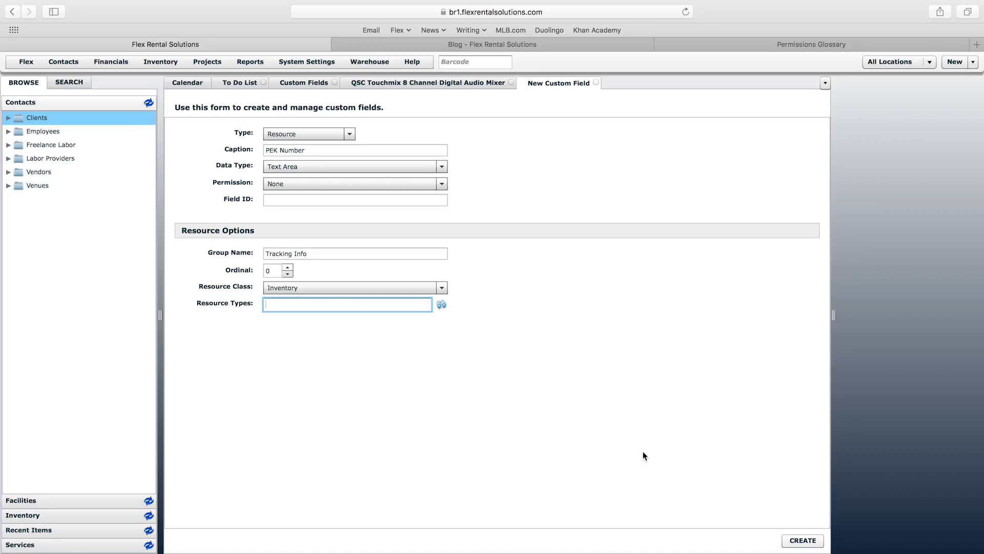
{"action": "left_click", "coordinate": [803, 541]}
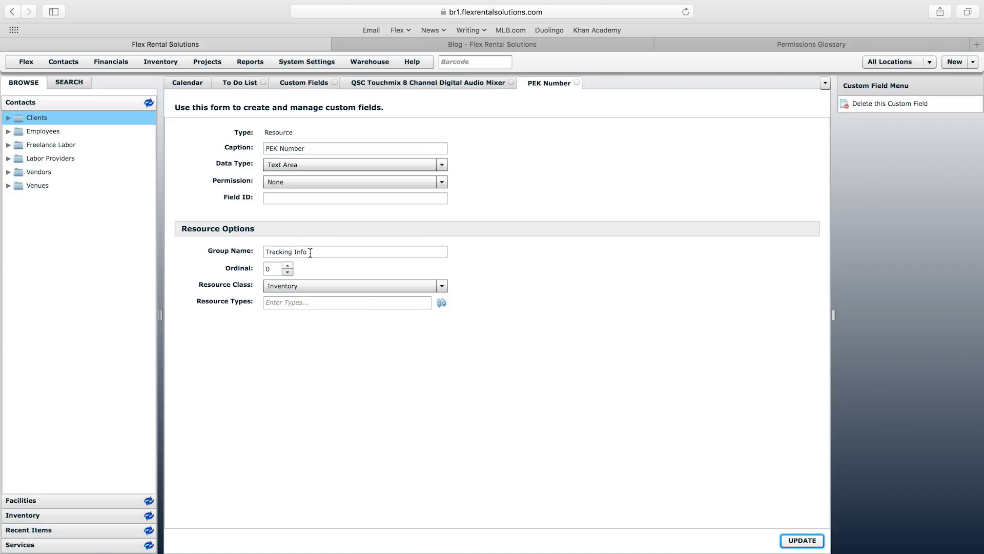
Step: Reload the QSC Touchmix mixer page and recheck PEK Number's Tracking Info group name
{"action": "left_click", "coordinate": [409, 83]}
{"action": "right_click", "coordinate": [408, 82]}
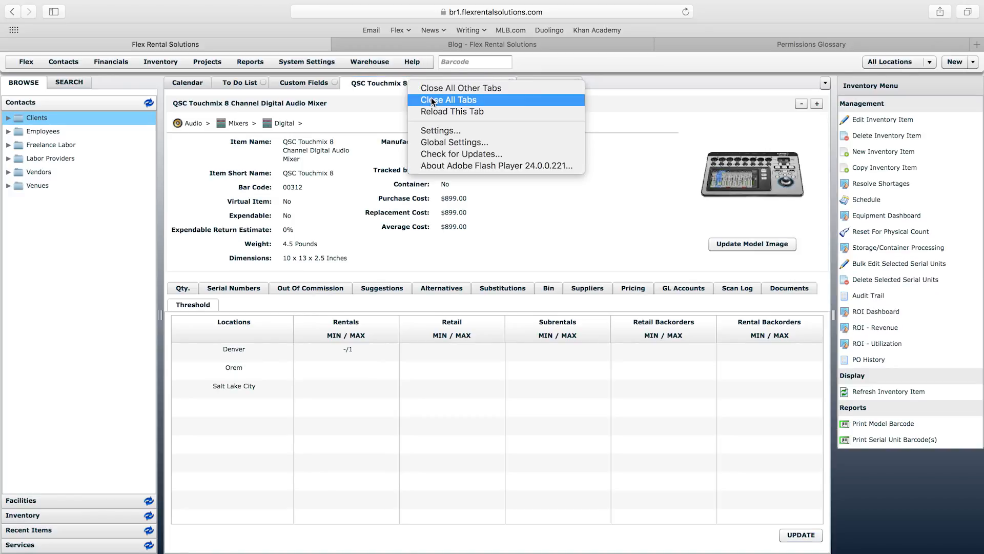
{"action": "left_click", "coordinate": [436, 113]}
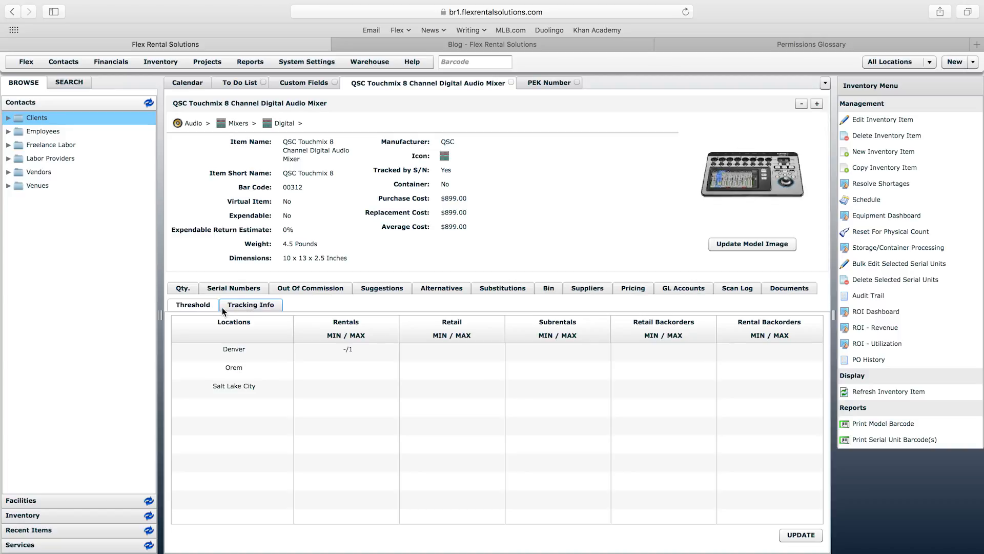
{"action": "left_click", "coordinate": [543, 83]}
{"action": "left_click", "coordinate": [253, 251]}
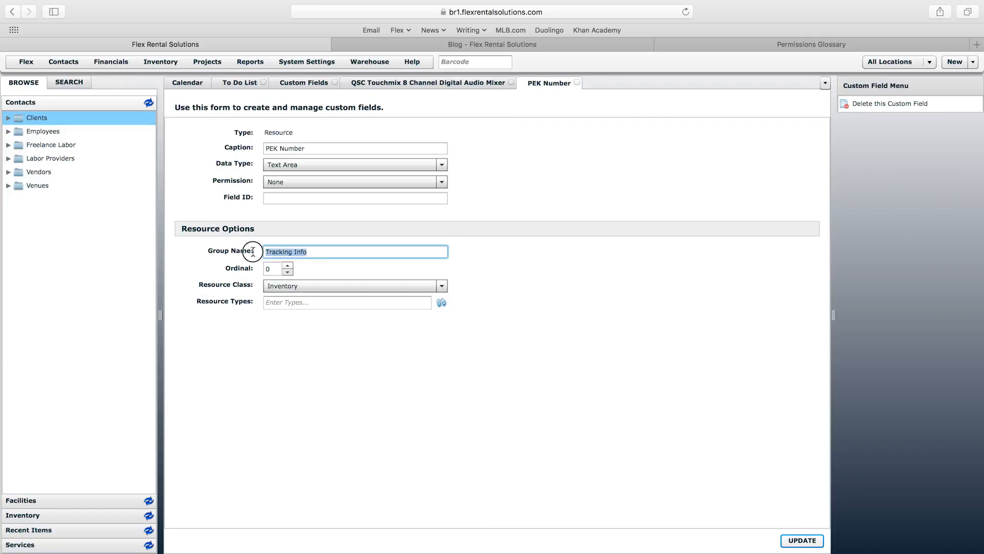
{"action": "left_click", "coordinate": [334, 252]}
Step: Try the PEK Number box on the mixer's Tracking Info tab, then list the field's data types
{"action": "left_click", "coordinate": [441, 82]}
{"action": "left_click", "coordinate": [248, 306]}
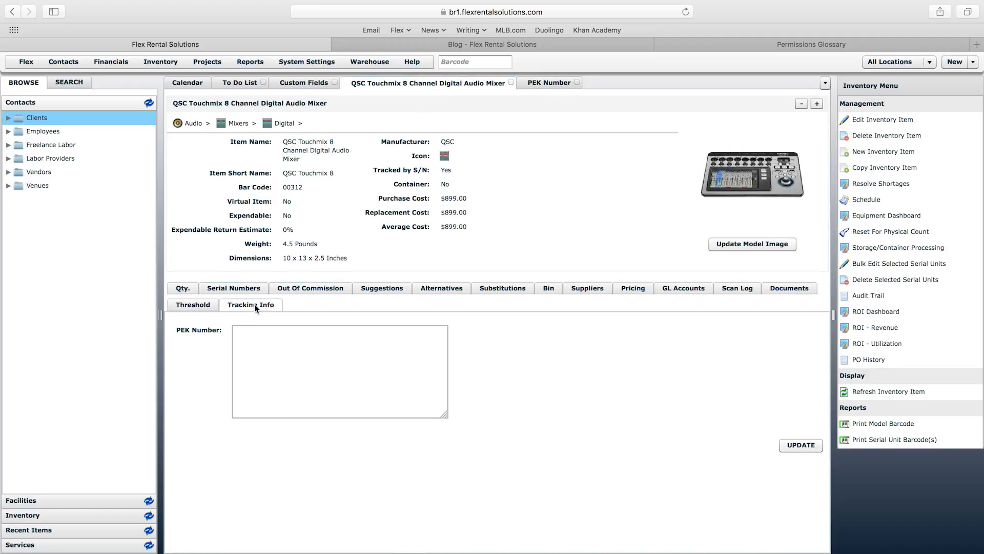
{"action": "left_click", "coordinate": [245, 339]}
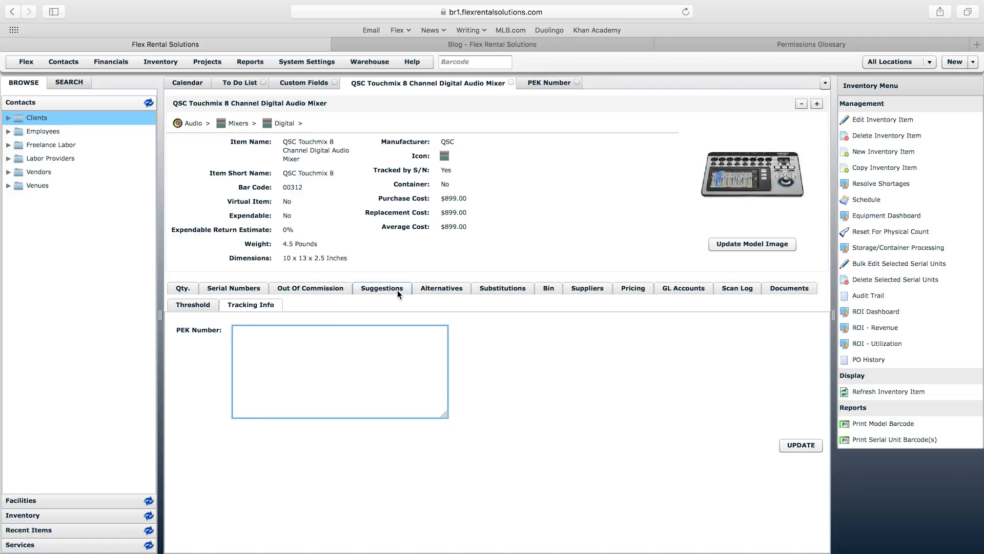
{"action": "left_click", "coordinate": [549, 83]}
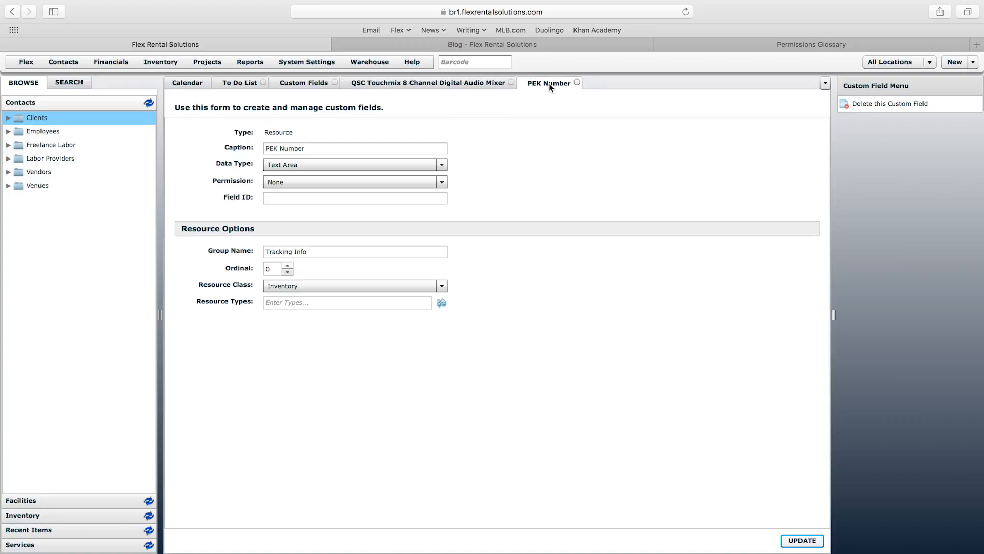
{"action": "left_click", "coordinate": [388, 167]}
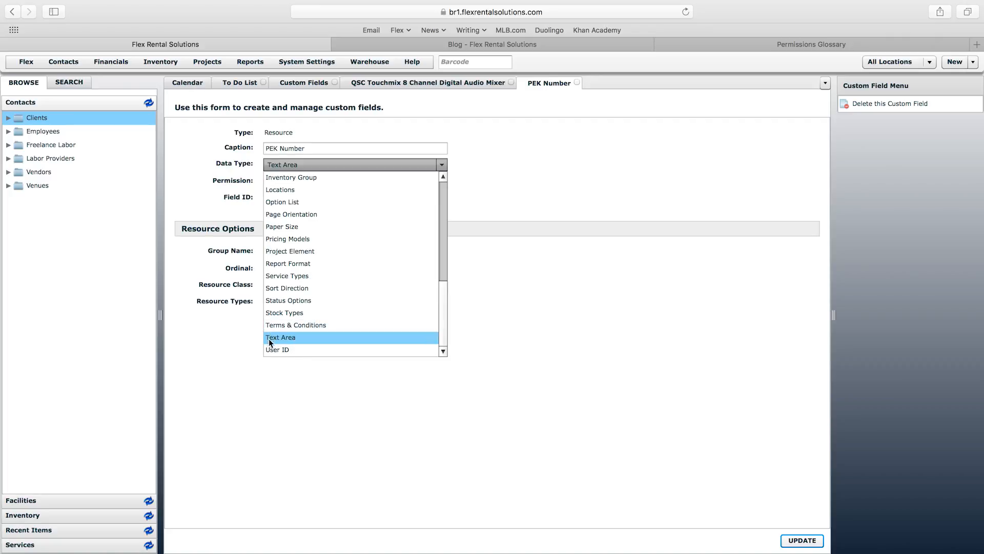
Step: Switch PEK Number's data type from Text Area to Free Text and update the field
{"action": "left_click_drag", "start_coordinate": [445, 321], "coordinate": [447, 254]}
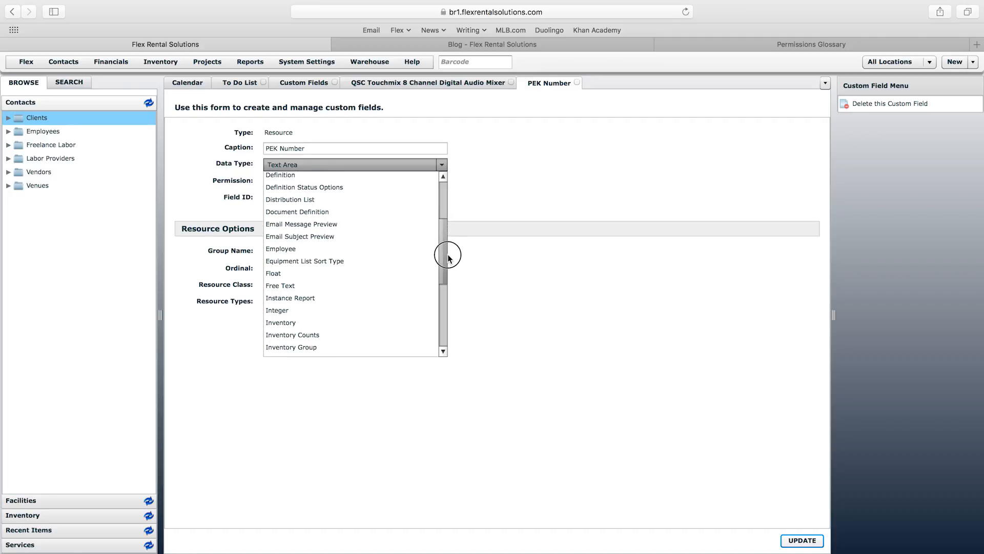
{"action": "left_click", "coordinate": [286, 287]}
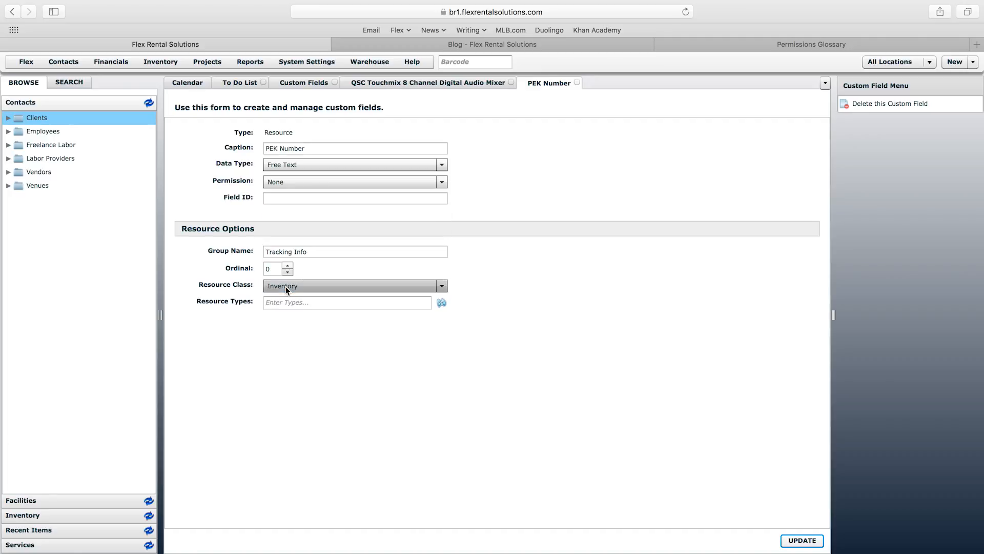
{"action": "left_click", "coordinate": [802, 540]}
{"action": "left_click", "coordinate": [448, 81]}
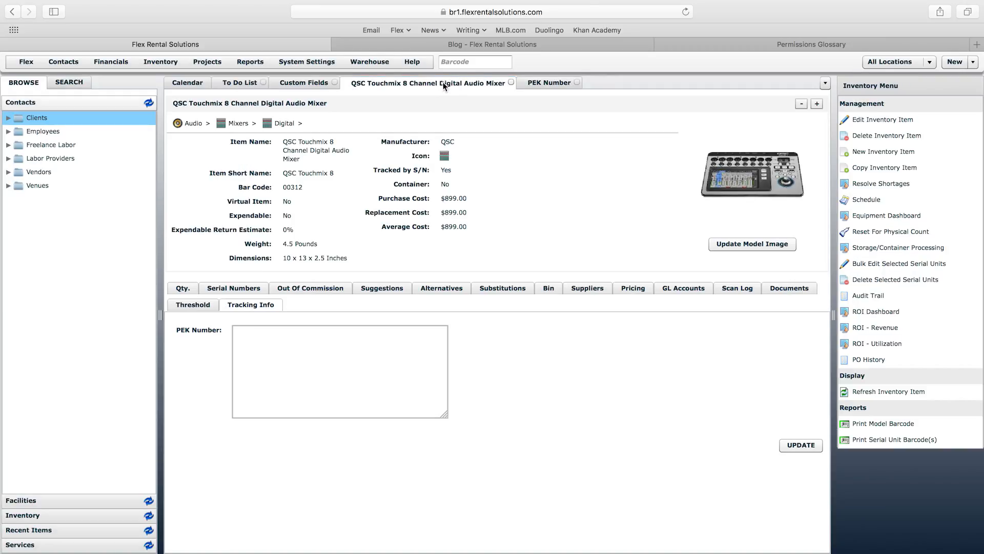
Step: Reload the QSC Touchmix item and check PEK Number is now a single-line box under Tracking Info
{"action": "right_click", "coordinate": [431, 82]}
{"action": "left_click", "coordinate": [465, 114]}
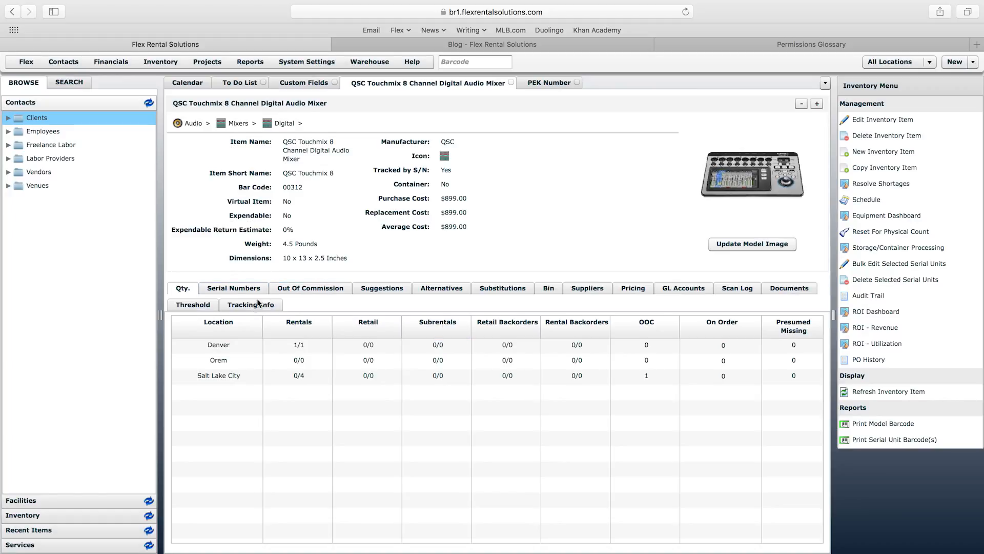
{"action": "left_click", "coordinate": [258, 303]}
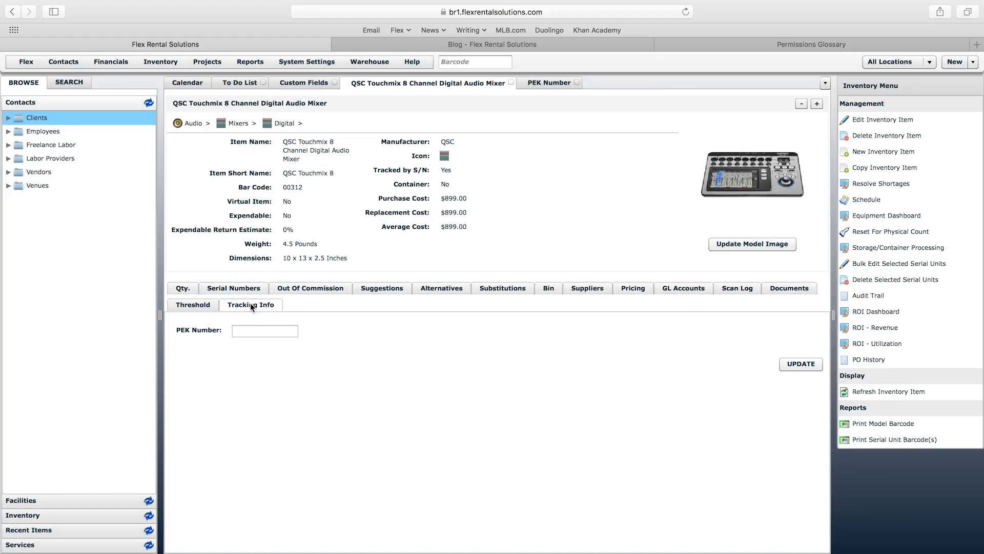
{"action": "left_click", "coordinate": [238, 331]}
{"action": "left_click", "coordinate": [551, 220]}
Step: Start a new custom field captioned 'Can Ship in Van?' with data type Boolean
{"action": "left_click", "coordinate": [302, 60]}
{"action": "left_click", "coordinate": [321, 166]}
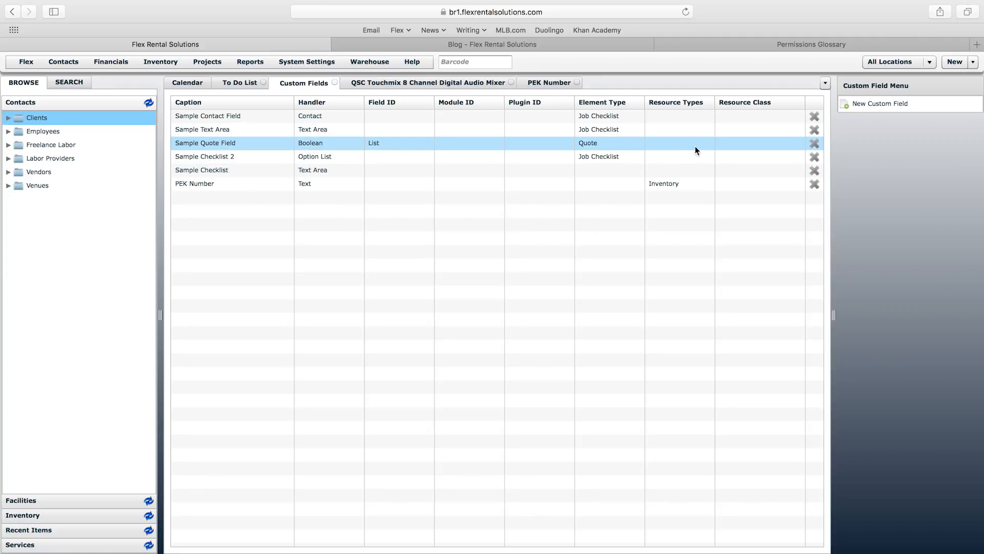
{"action": "left_click", "coordinate": [877, 103]}
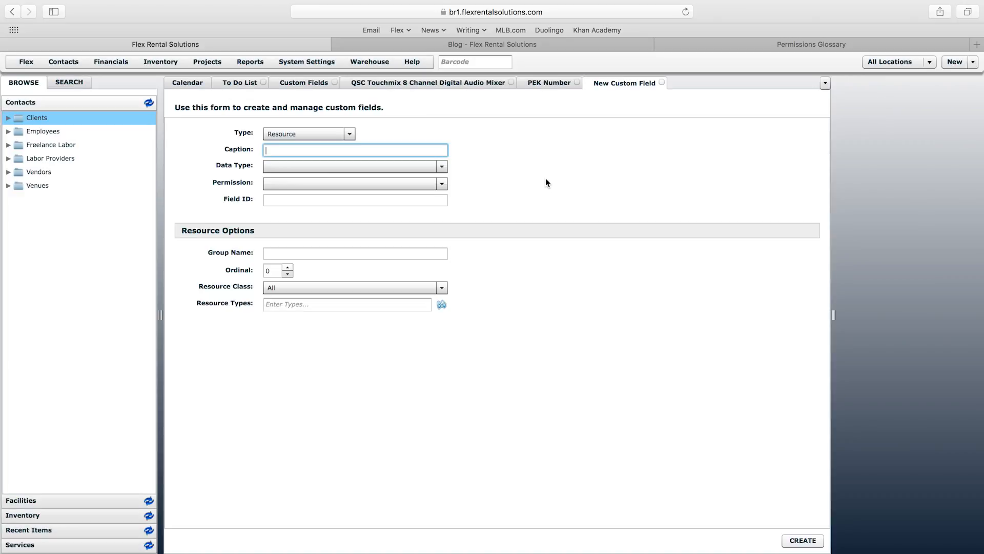
{"action": "left_click", "coordinate": [314, 149]}
{"action": "type", "text": "Can Ship in Van?"}
{"action": "left_click", "coordinate": [322, 167]}
{"action": "left_click", "coordinate": [323, 168]}
{"action": "left_click", "coordinate": [322, 168]}
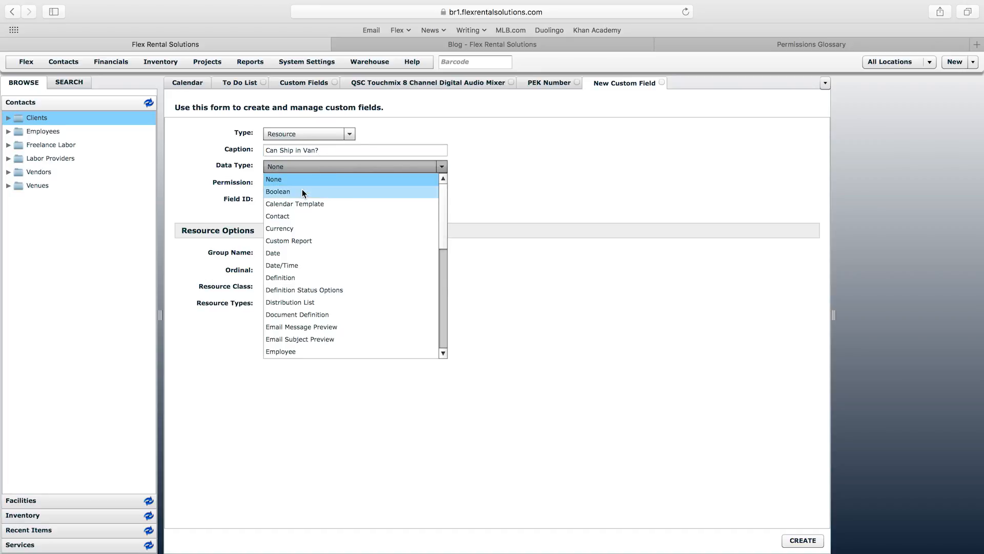
{"action": "left_click", "coordinate": [269, 193]}
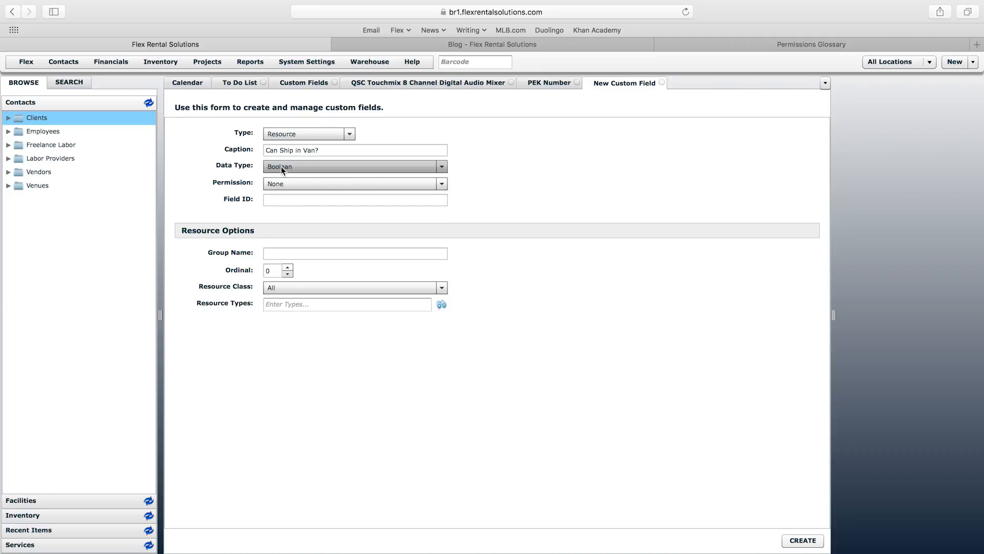
Step: Set the group name to 'Tracking Info', copied from the PEK Number field
{"action": "left_click", "coordinate": [314, 252]}
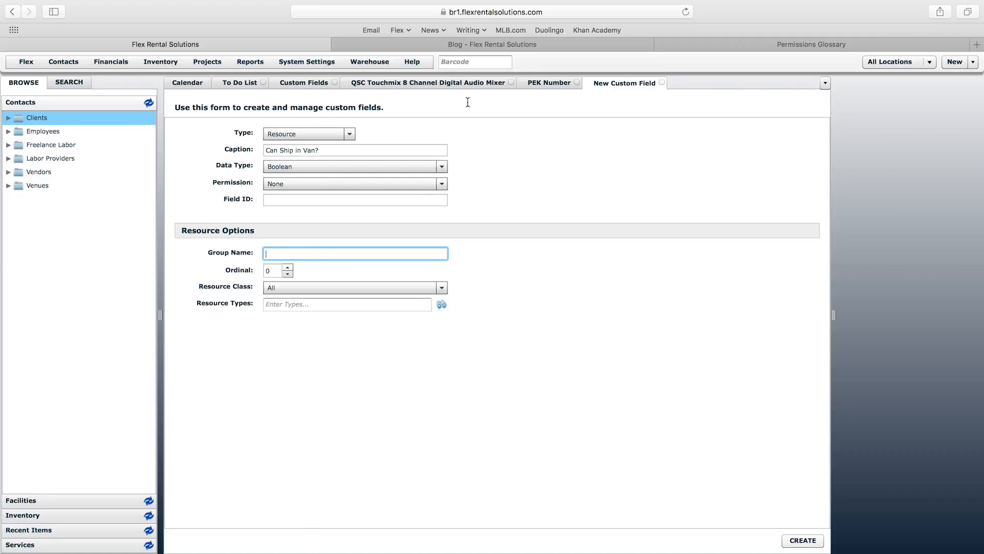
{"action": "left_click", "coordinate": [559, 85]}
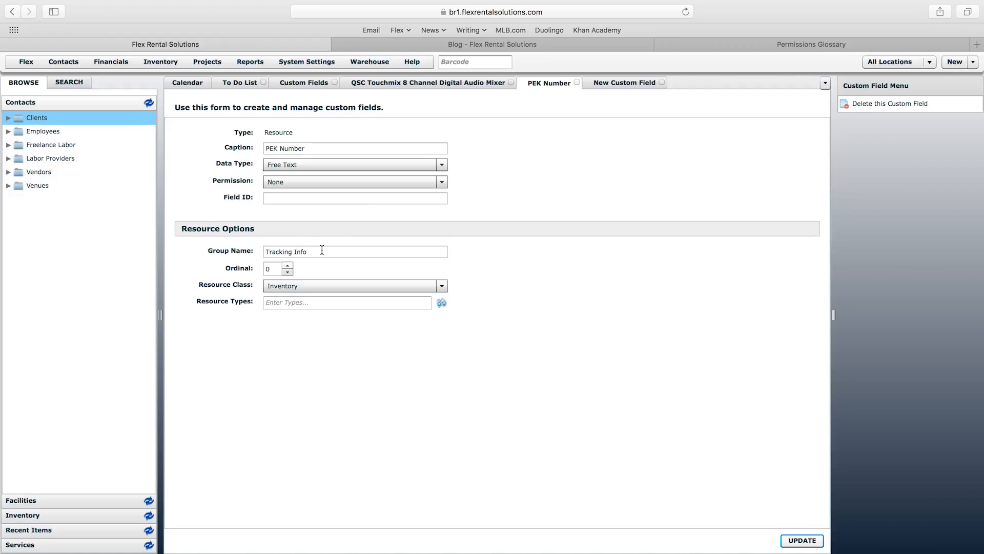
{"action": "left_click_drag", "start_coordinate": [322, 250], "coordinate": [246, 250]}
{"action": "key", "text": "super+c"}
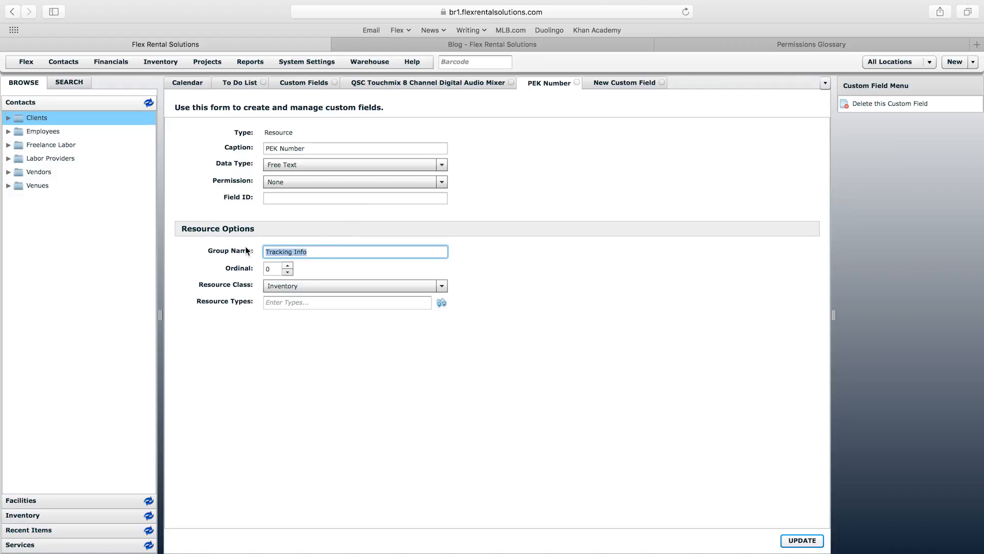
{"action": "left_click", "coordinate": [629, 81]}
{"action": "left_click", "coordinate": [299, 254]}
{"action": "key", "text": "super+v"}
{"action": "key", "text": "super+a"}
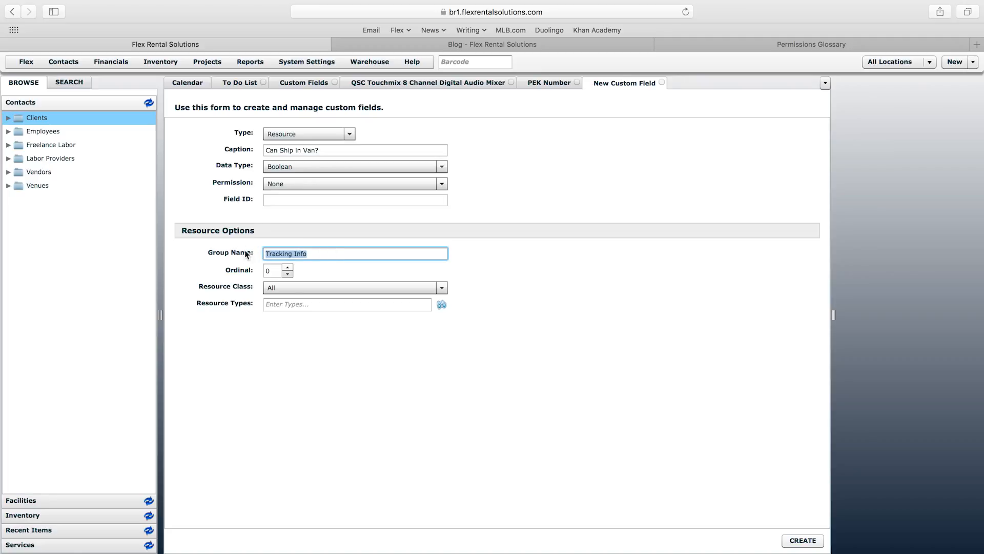
{"action": "left_click", "coordinate": [309, 253]}
{"action": "key", "text": "super+a"}
{"action": "left_click", "coordinate": [319, 253]}
Step: Limit the field to Inventory resources and create it
{"action": "left_click", "coordinate": [338, 287]}
{"action": "left_click", "coordinate": [314, 325]}
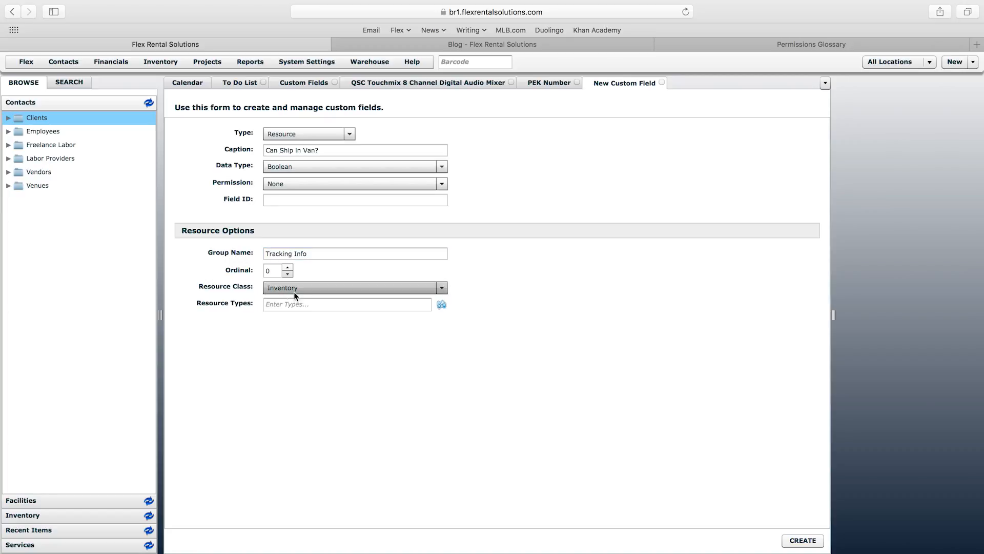
{"action": "left_click", "coordinate": [802, 540]}
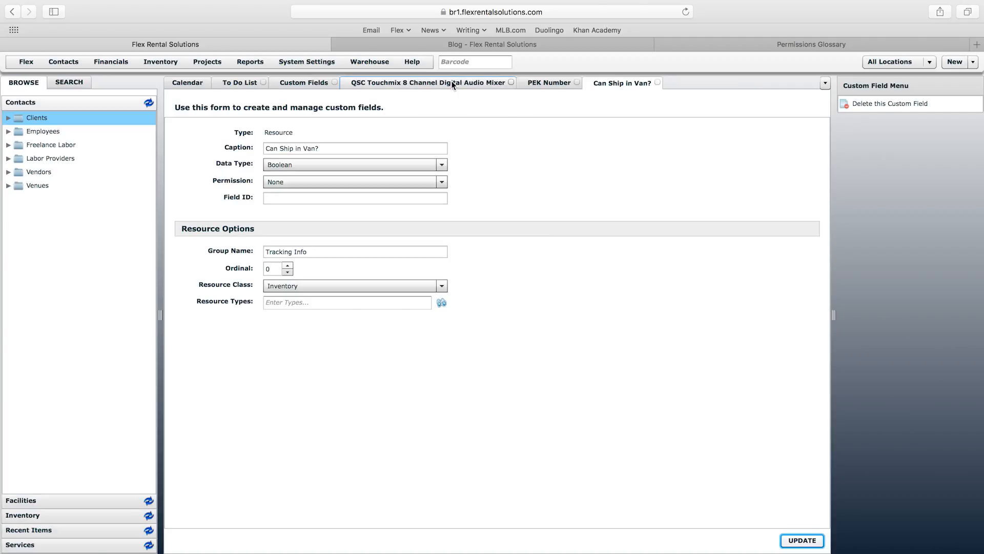
{"action": "left_click", "coordinate": [451, 82]}
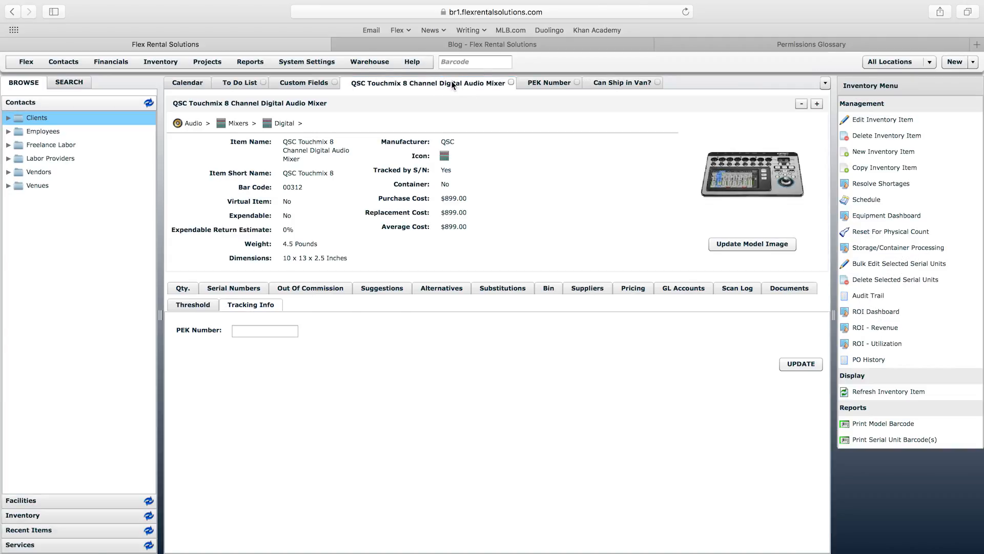
Step: Reload the QSC Touchmix item and confirm Can Ship in Van? offers No/Yes, leaving it at No
{"action": "right_click", "coordinate": [451, 82]}
{"action": "left_click", "coordinate": [480, 109]}
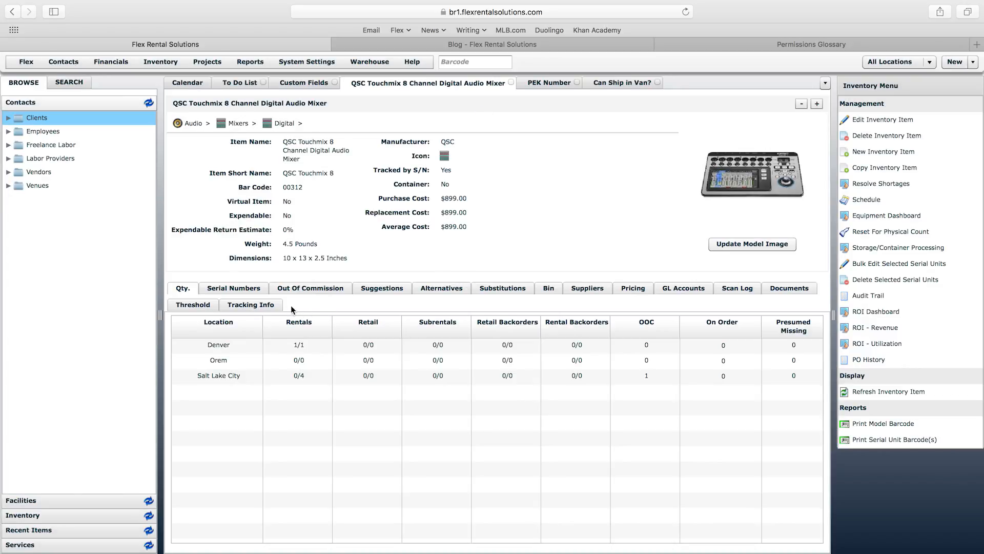
{"action": "left_click", "coordinate": [275, 306]}
{"action": "left_click", "coordinate": [260, 331]}
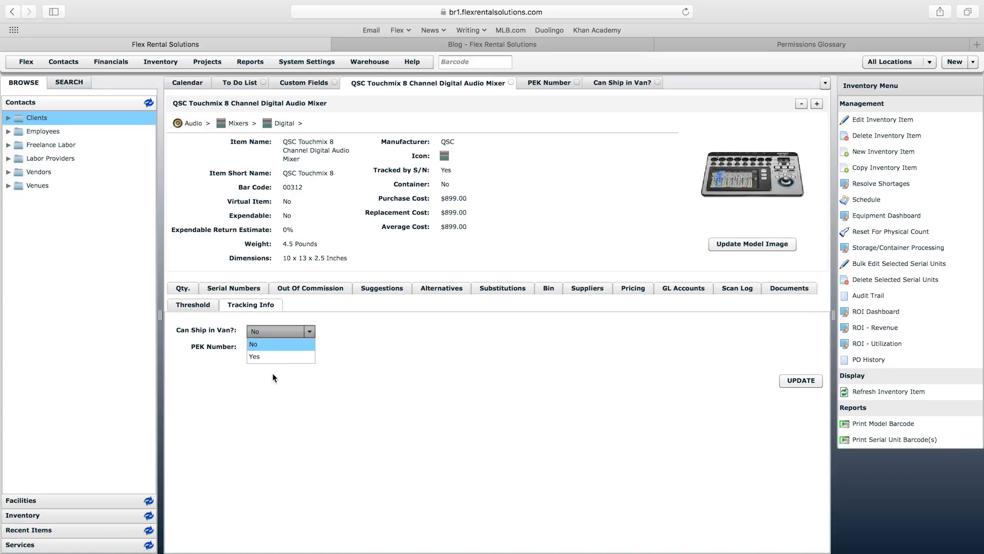
{"action": "left_click", "coordinate": [274, 375]}
{"action": "left_click", "coordinate": [269, 346]}
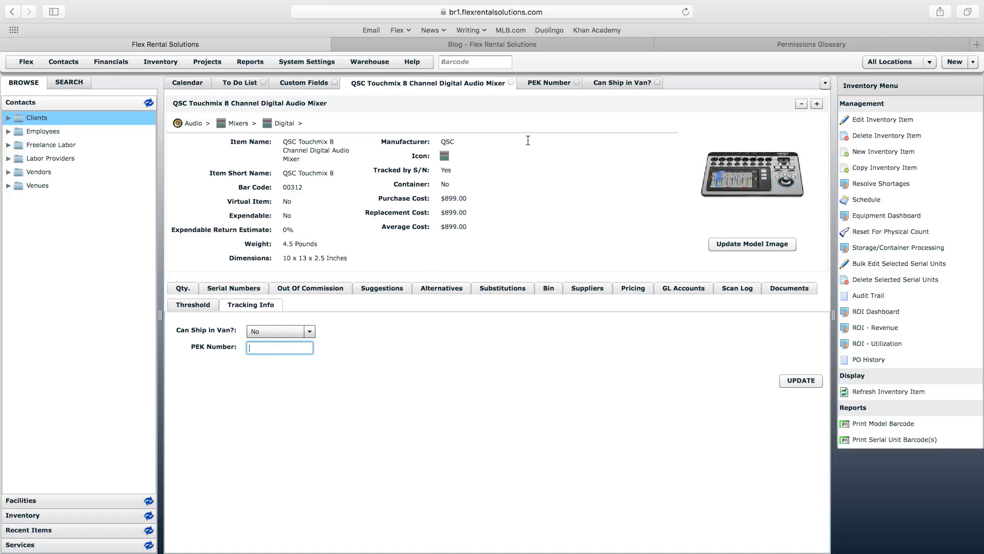
{"action": "left_click", "coordinate": [304, 85]}
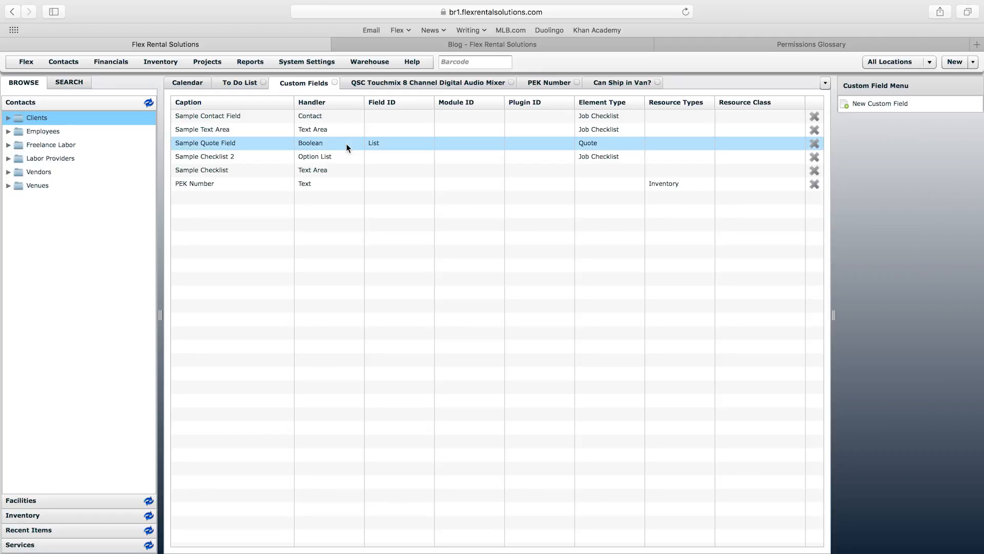
Step: Start a new Date/Time custom field captioned 'Last Service'
{"action": "left_click", "coordinate": [904, 103]}
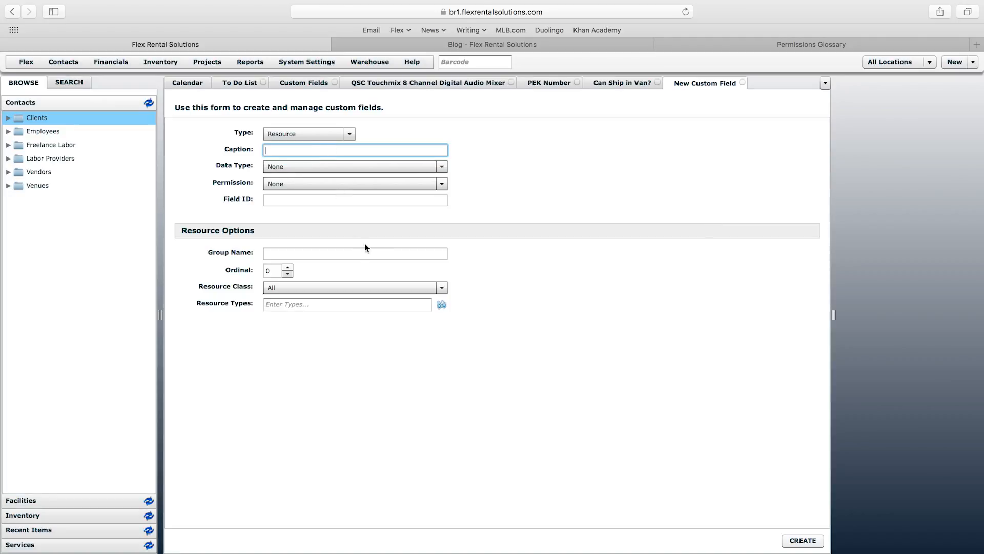
{"action": "left_click", "coordinate": [309, 172]}
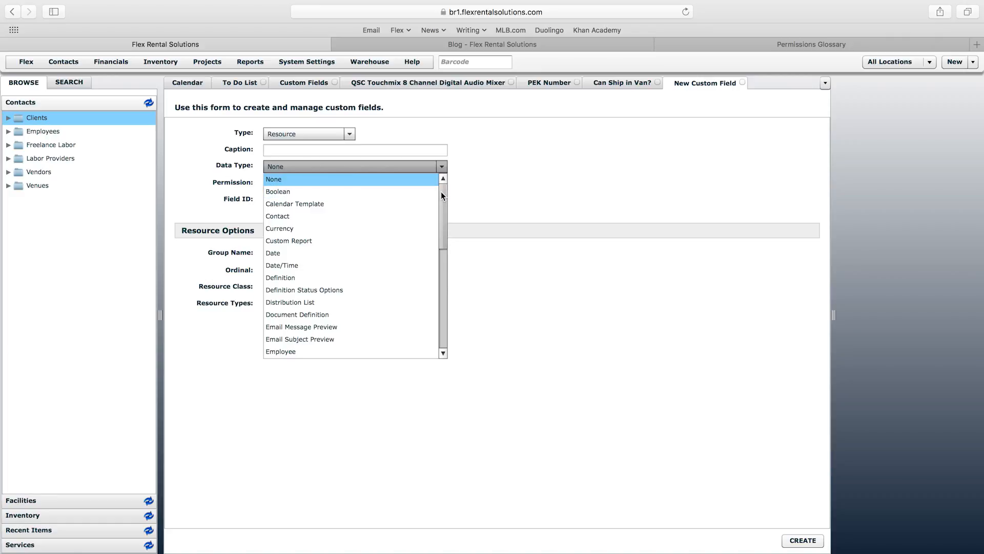
{"action": "left_click", "coordinate": [285, 267]}
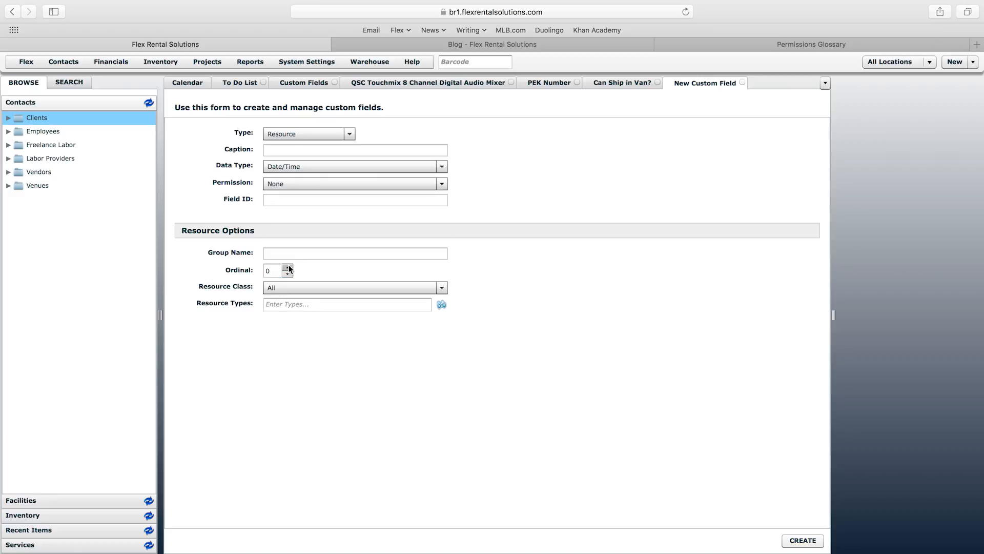
{"action": "left_click", "coordinate": [290, 150]}
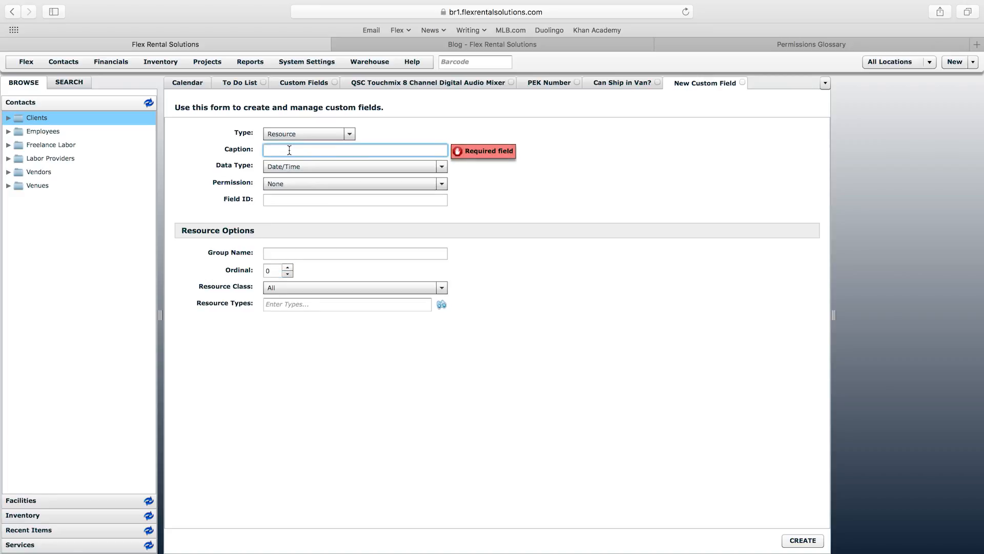
{"action": "type", "text": "Last Ser"}
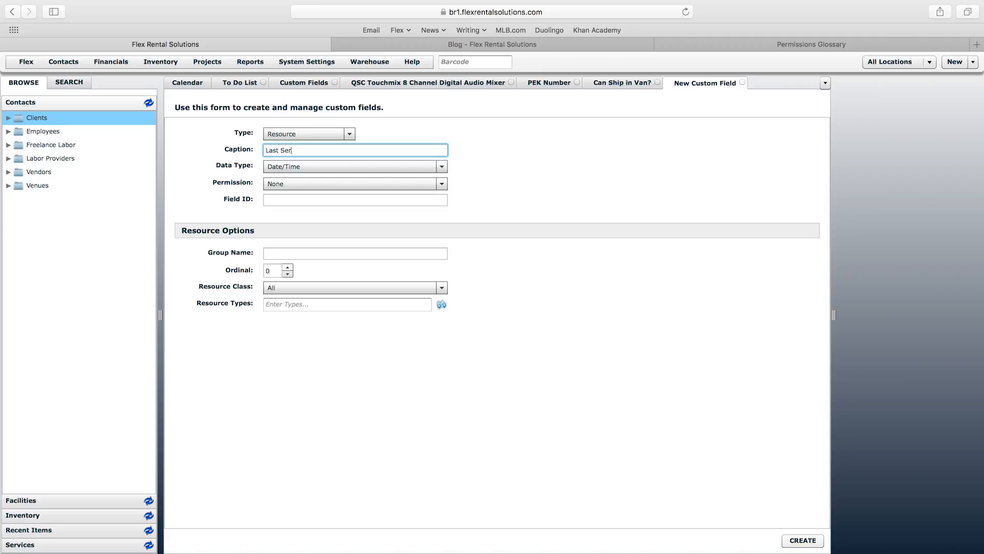
{"action": "type", "text": "vice"}
{"action": "left_click", "coordinate": [312, 150]}
{"action": "left_click_drag", "start_coordinate": [313, 150], "coordinate": [261, 149]}
{"action": "left_click", "coordinate": [311, 153]}
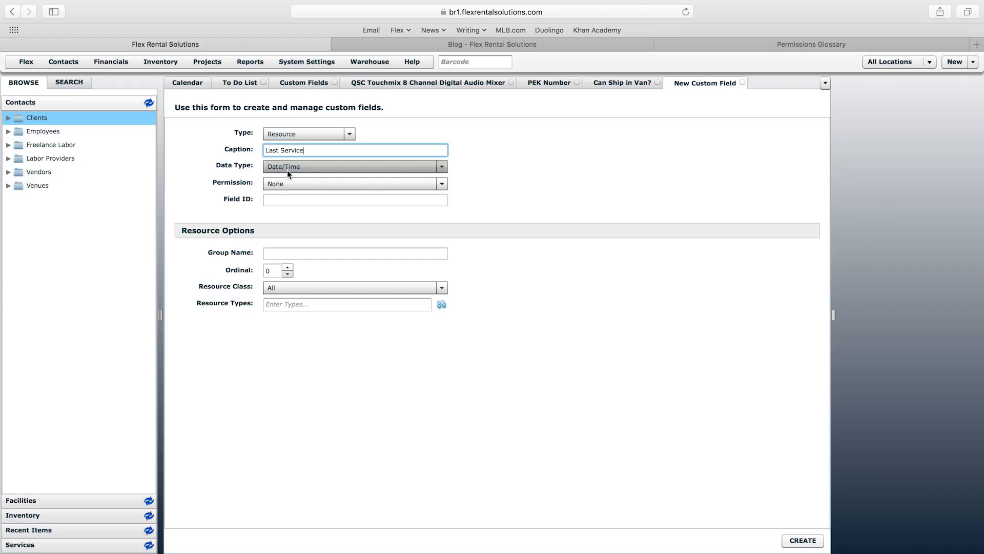
Step: Put Last Service in group 'Tracking Info' for Inventory resources and create it
{"action": "left_click", "coordinate": [322, 252]}
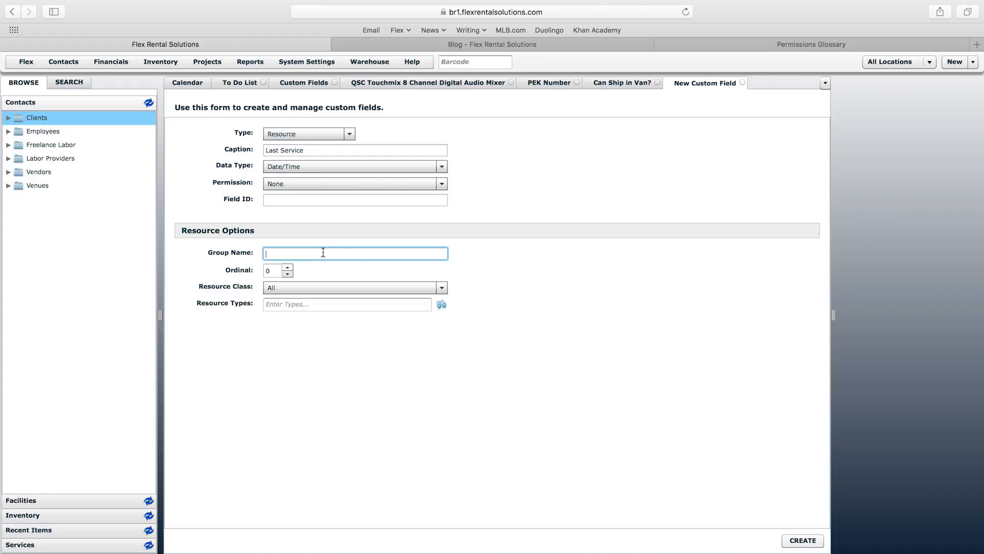
{"action": "type", "text": "Tracking Info"}
{"action": "left_click_drag", "start_coordinate": [329, 255], "coordinate": [273, 254]}
{"action": "left_click", "coordinate": [322, 253]}
{"action": "left_click", "coordinate": [325, 288]}
{"action": "left_click", "coordinate": [315, 325]}
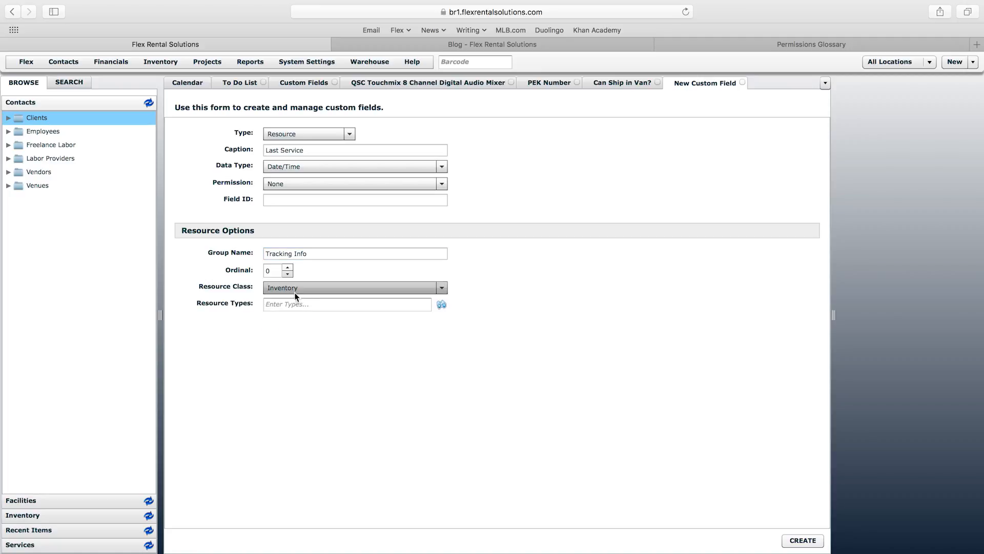
{"action": "left_click", "coordinate": [803, 540]}
{"action": "left_click", "coordinate": [466, 84]}
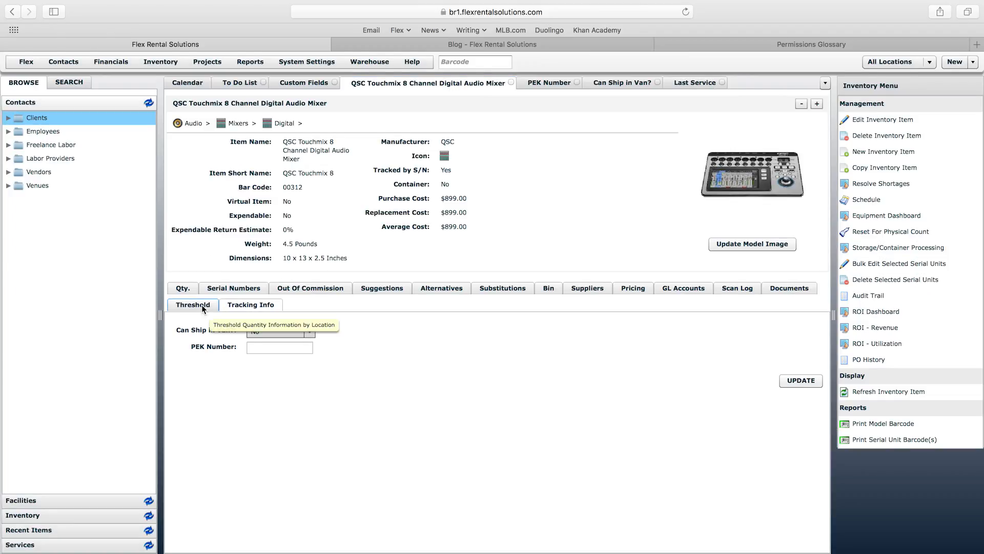
Step: Reload the QSC Touchmix item so Last Service appears under Tracking Info
{"action": "left_click", "coordinate": [201, 304]}
{"action": "left_click", "coordinate": [239, 306]}
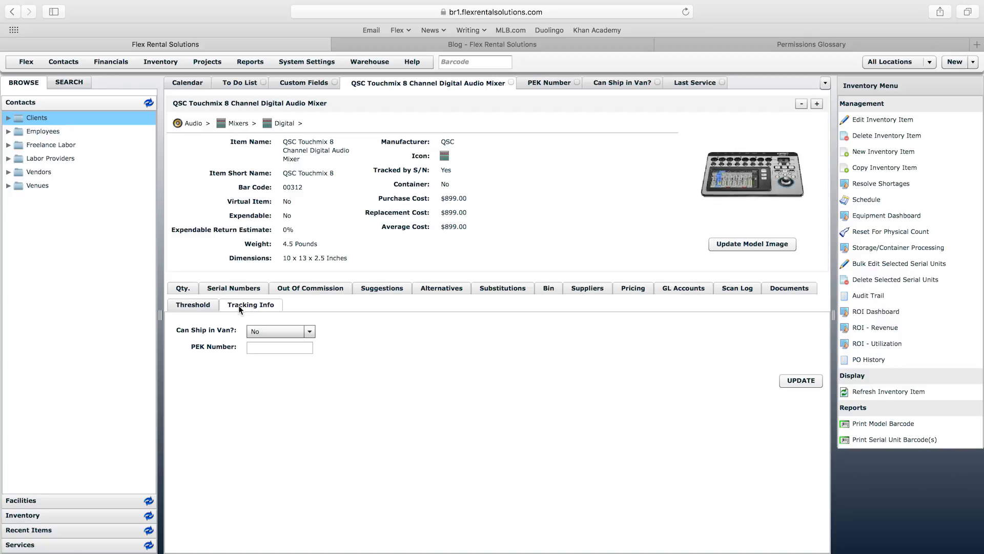
{"action": "right_click", "coordinate": [436, 82]}
{"action": "left_click", "coordinate": [477, 109]}
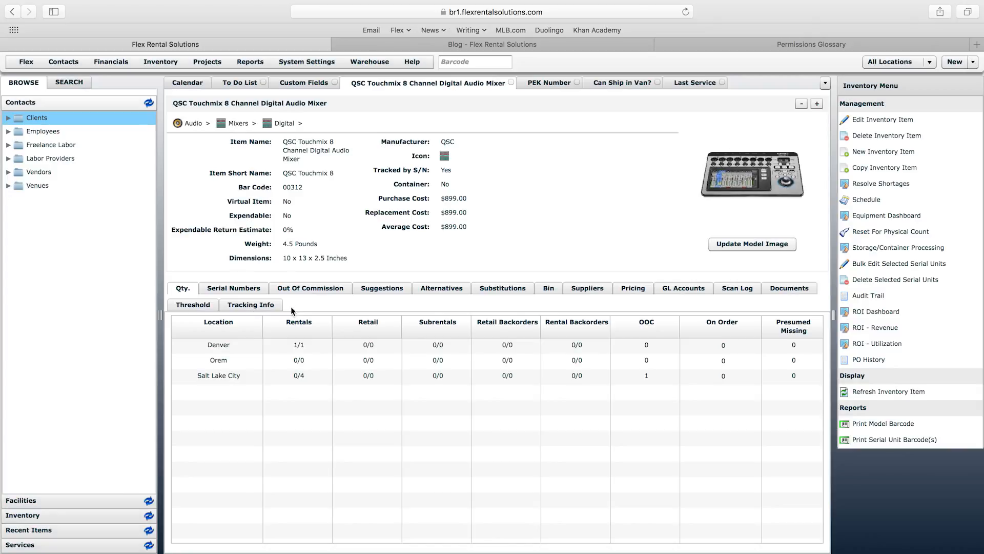
{"action": "left_click", "coordinate": [267, 306]}
Step: Set Last Service to 03/15/2017 at 1:30 AM
{"action": "left_click", "coordinate": [293, 349]}
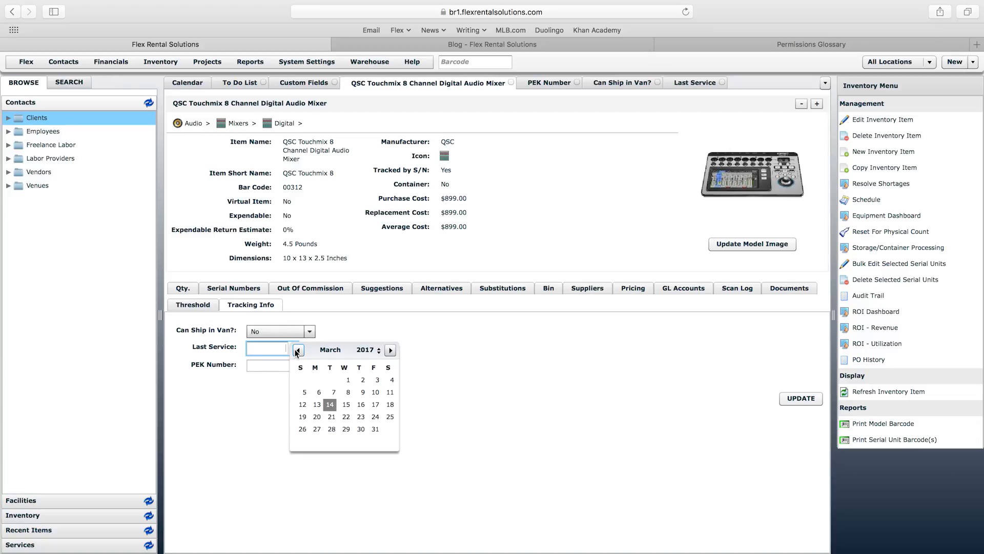
{"action": "left_click", "coordinate": [337, 400]}
{"action": "left_click", "coordinate": [348, 347]}
{"action": "left_click", "coordinate": [341, 394]}
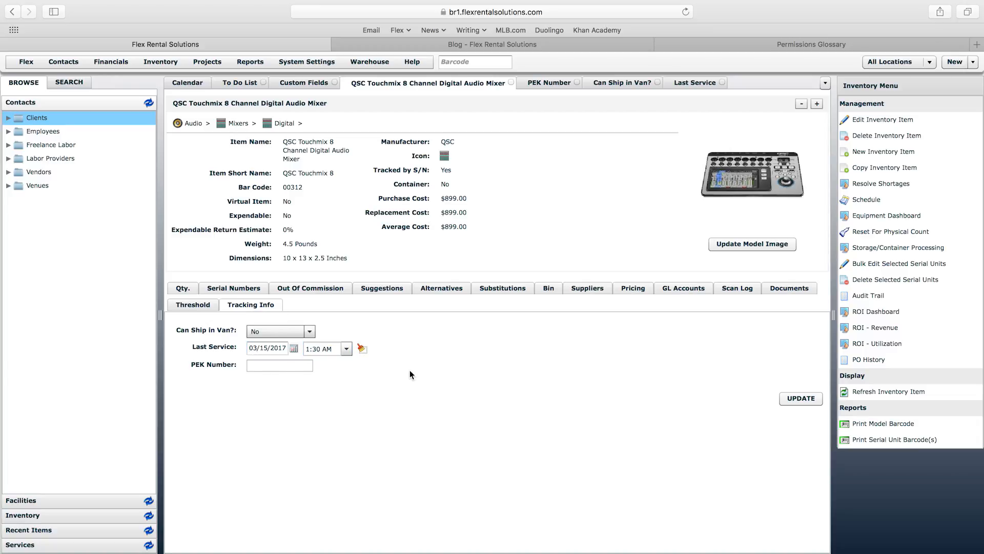
Step: Start a new Option List custom field and enter the caption 'Responsible Party'
{"action": "left_click", "coordinate": [315, 83]}
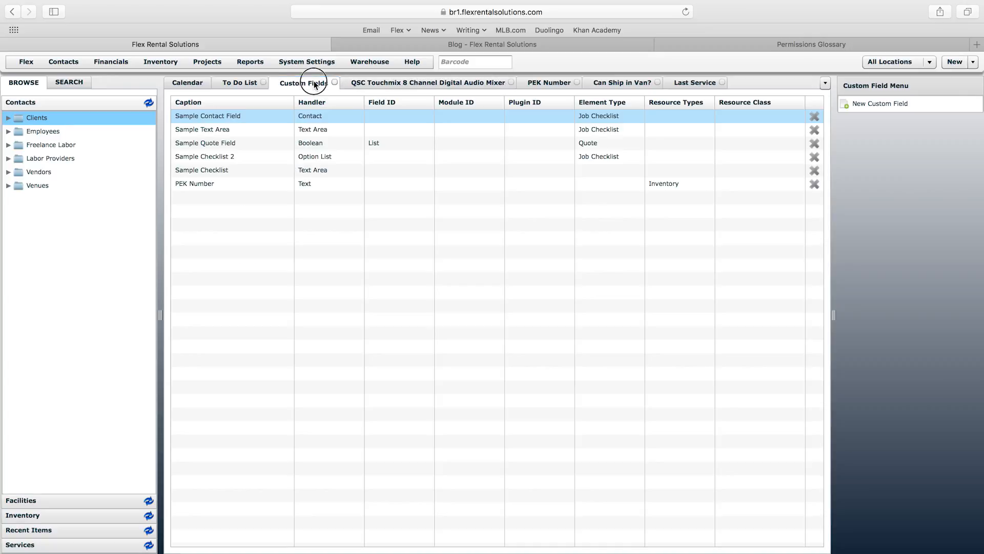
{"action": "left_click", "coordinate": [878, 105]}
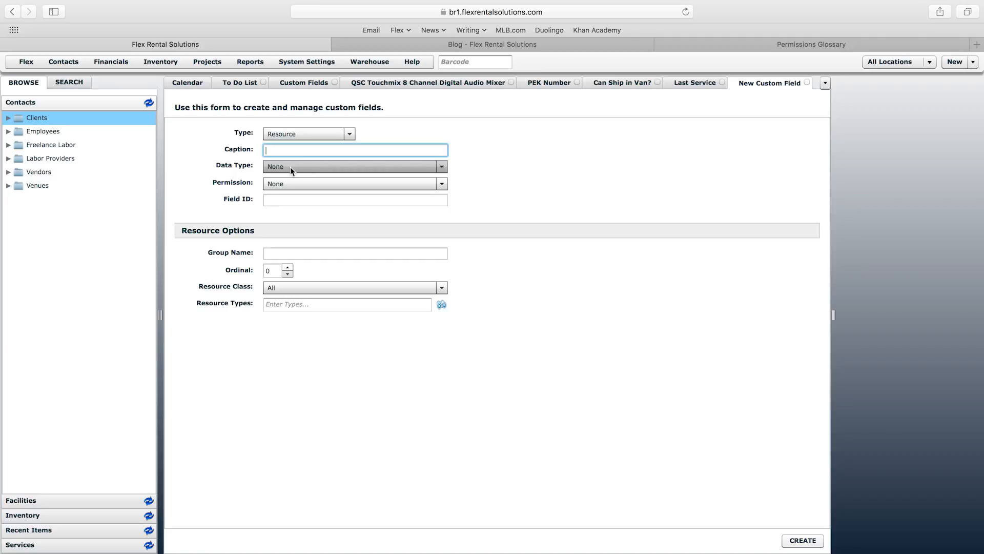
{"action": "left_click", "coordinate": [305, 166]}
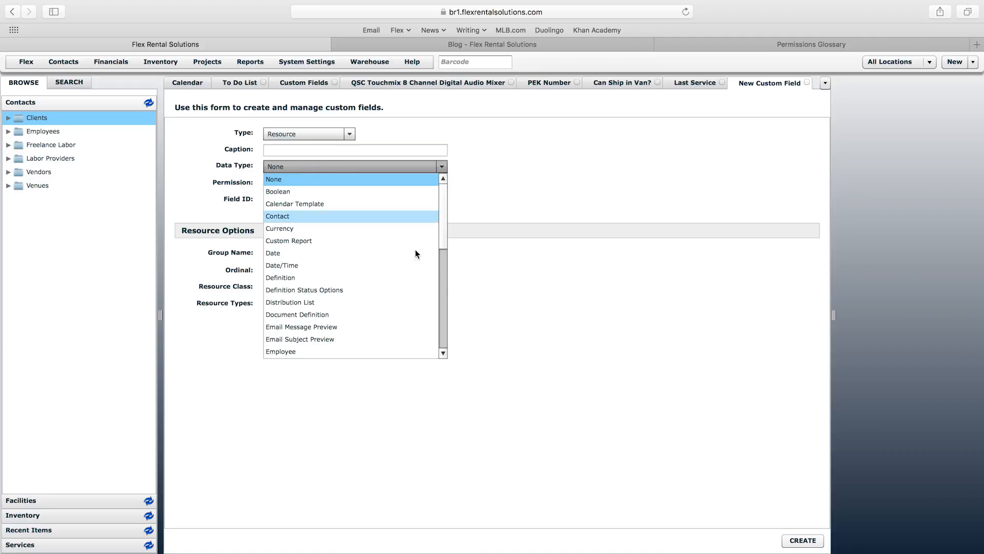
{"action": "left_click_drag", "start_coordinate": [442, 226], "coordinate": [444, 233]}
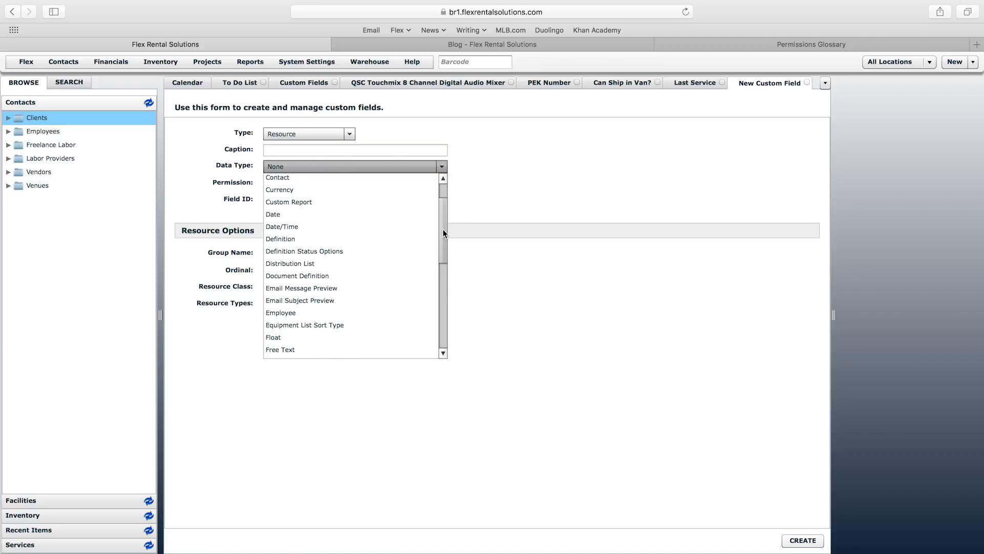
{"action": "left_click_drag", "start_coordinate": [444, 217], "coordinate": [446, 280]}
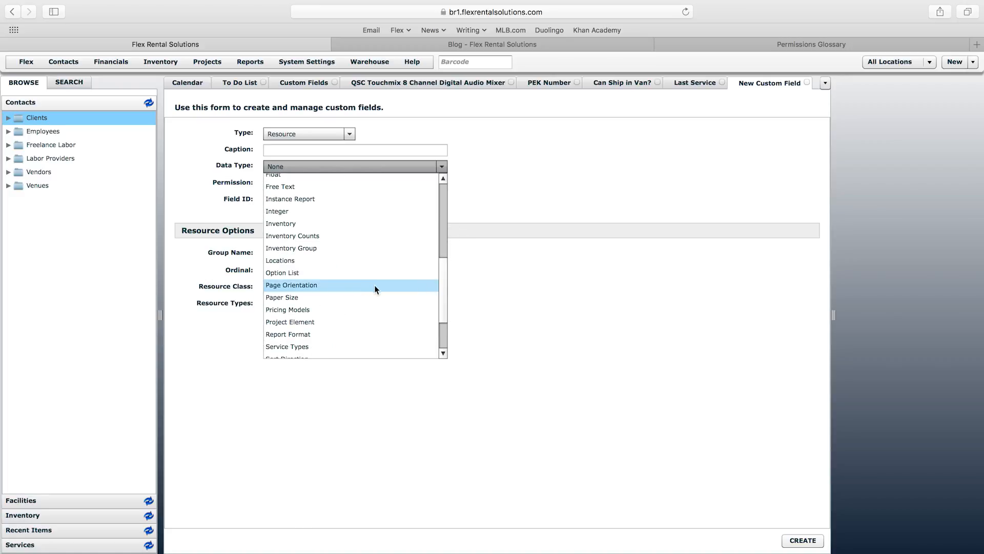
{"action": "left_click", "coordinate": [303, 272]}
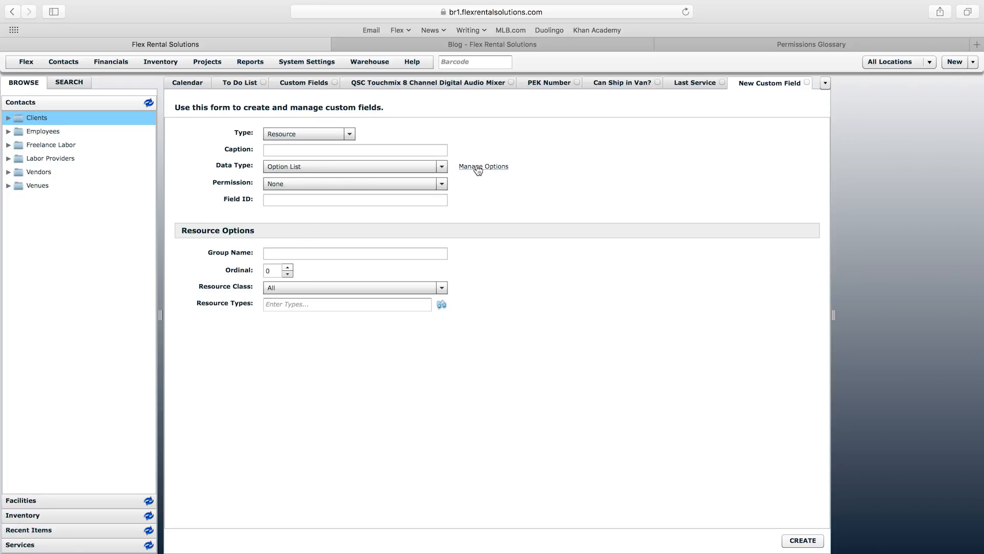
{"action": "left_click", "coordinate": [402, 149]}
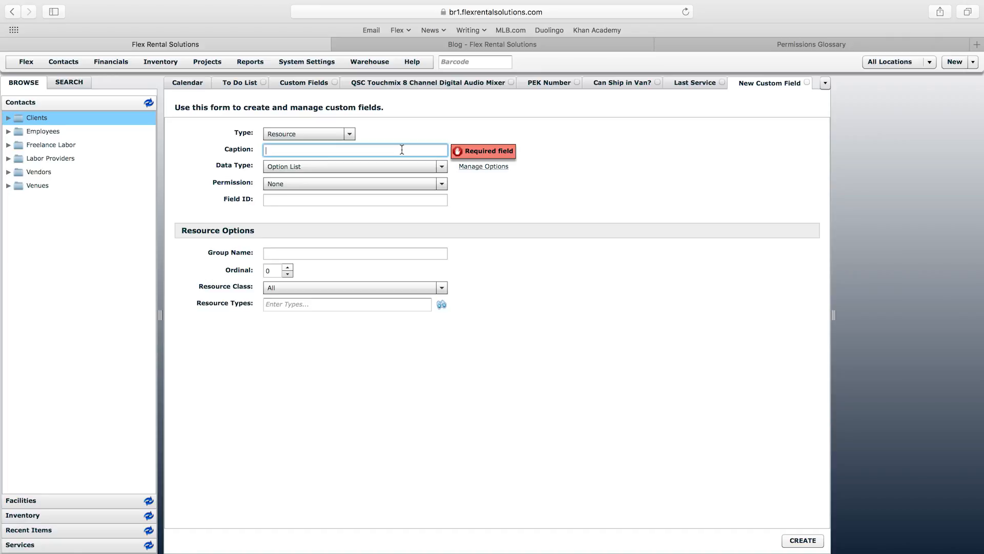
{"action": "type", "text": "Responsible Party"}
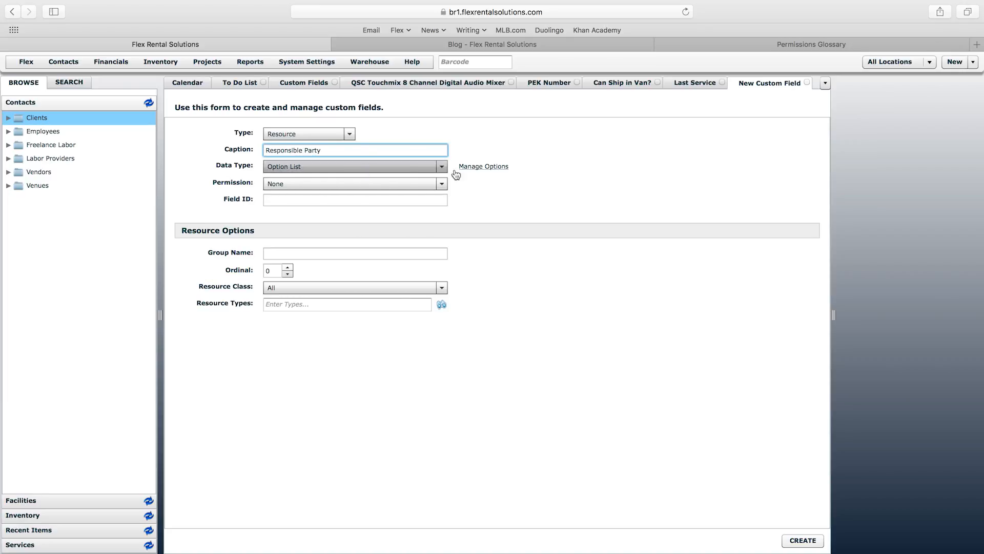
Step: Open Responsible Party's Manage Options window and move it into view
{"action": "left_click", "coordinate": [475, 168]}
{"action": "left_click_drag", "start_coordinate": [468, 187], "coordinate": [518, 218]}
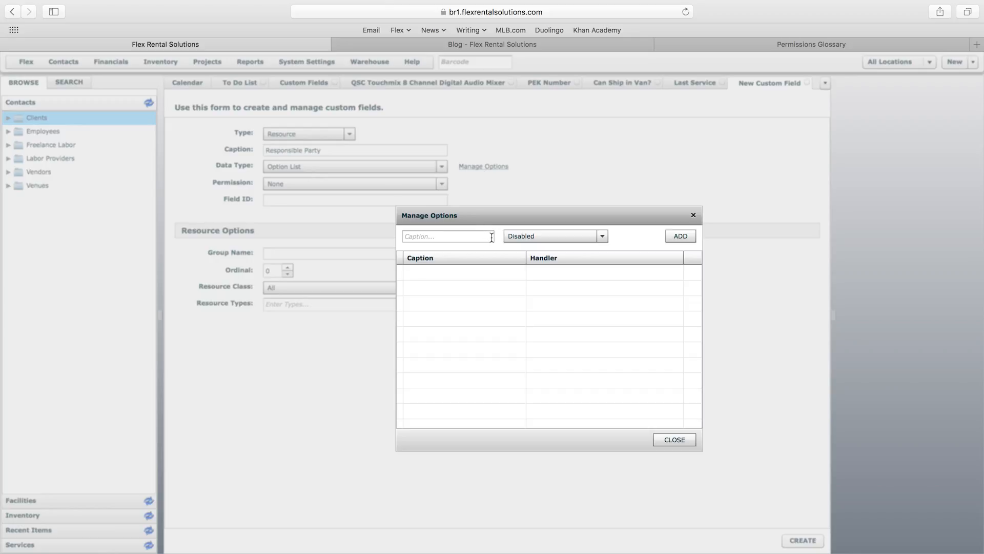
Step: Add the option 'Group 1' with the Text handler
{"action": "left_click", "coordinate": [536, 237]}
{"action": "left_click", "coordinate": [465, 237]}
{"action": "type", "text": "Group 1"}
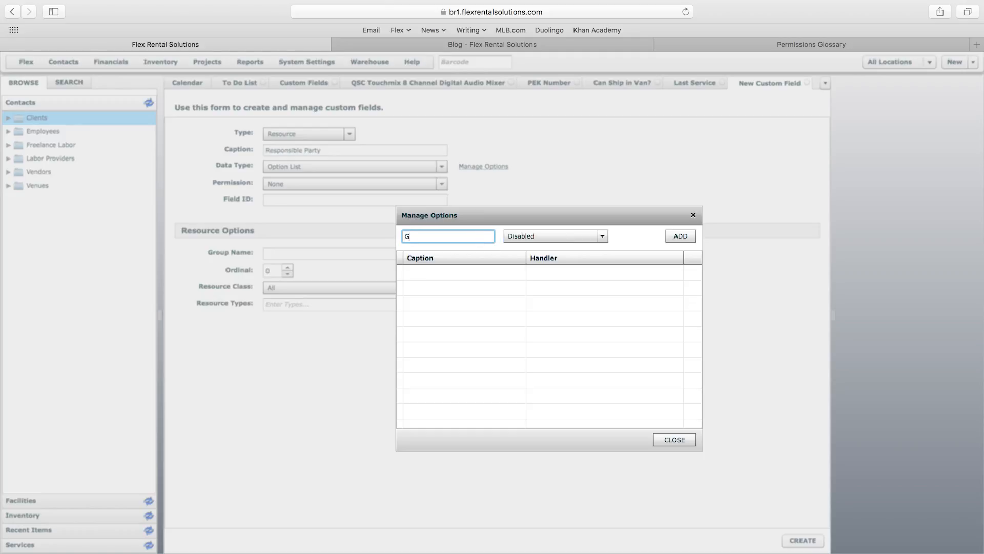
{"action": "left_click", "coordinate": [602, 236]}
{"action": "left_click_drag", "start_coordinate": [603, 264], "coordinate": [610, 432]}
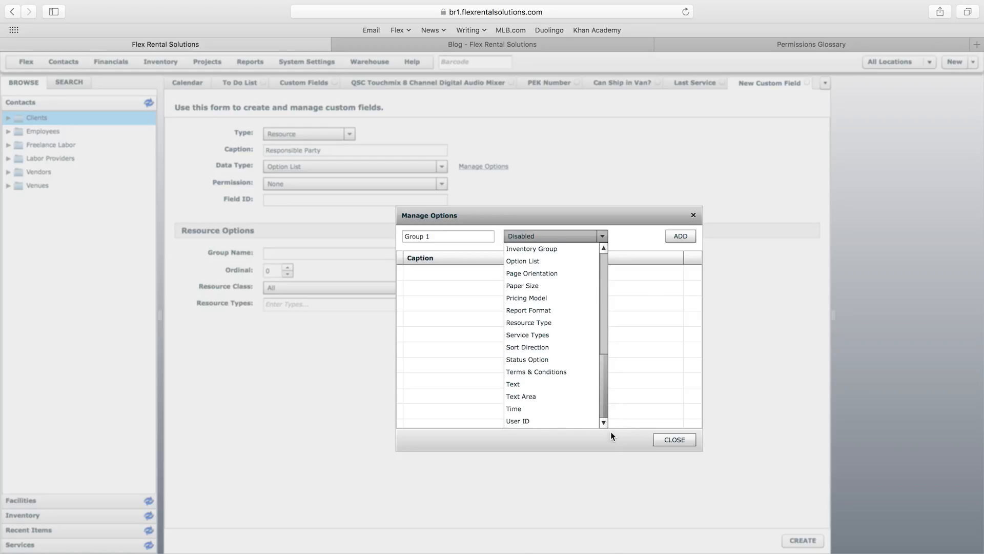
{"action": "left_click", "coordinate": [524, 385]}
{"action": "left_click", "coordinate": [681, 236]}
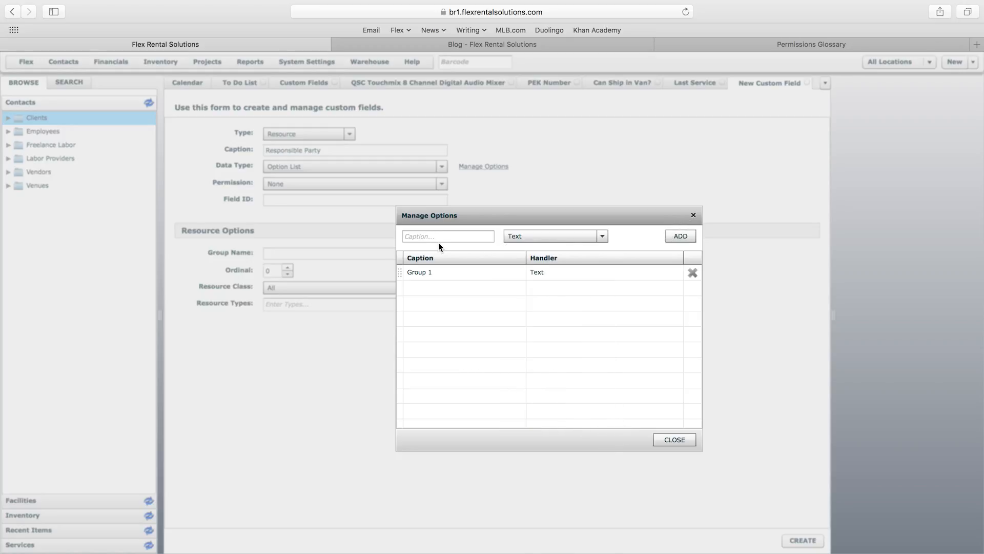
{"action": "left_click", "coordinate": [427, 276]}
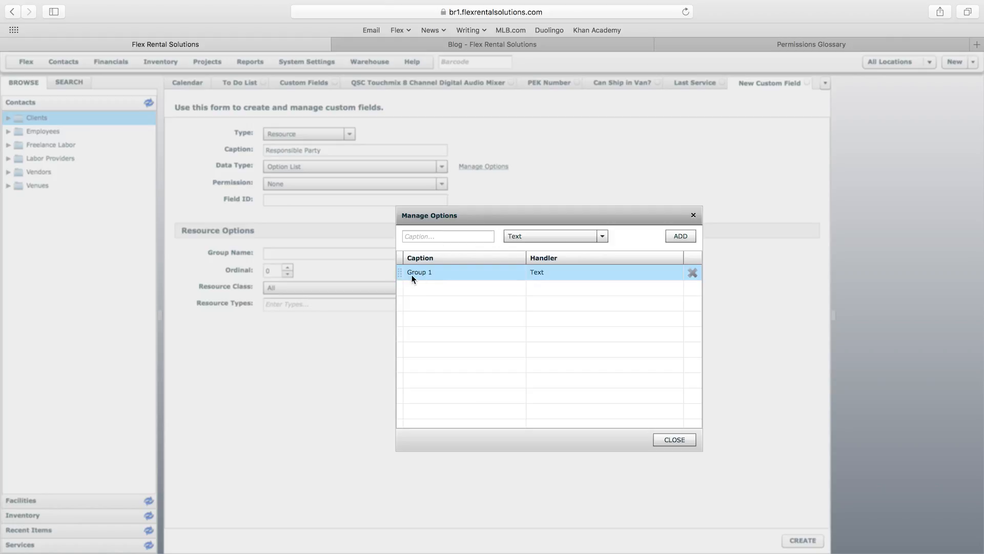
Step: Add options 'Group 2', 'Group 3' and 'Group 4', then close the options window
{"action": "left_click", "coordinate": [444, 236]}
{"action": "type", "text": "Group 2"}
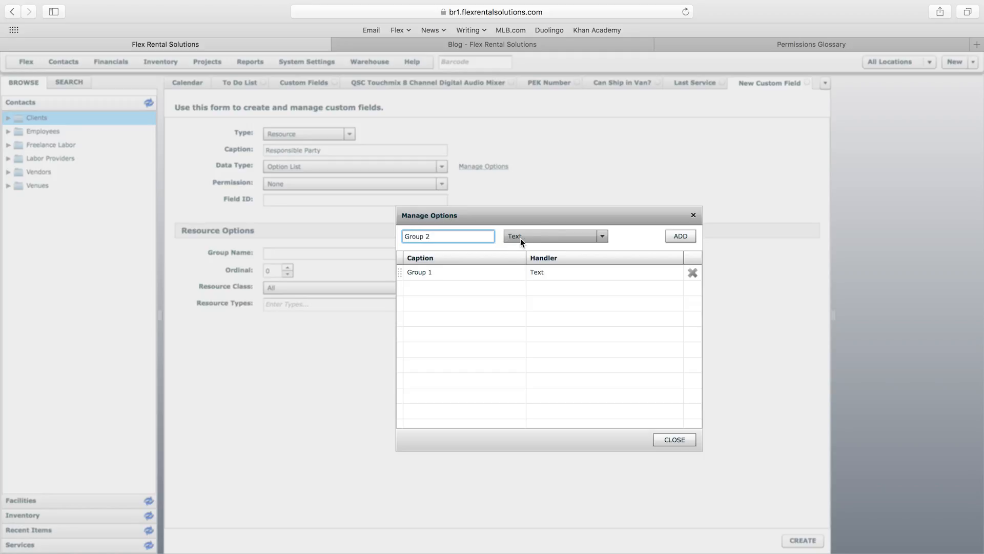
{"action": "left_click", "coordinate": [681, 236]}
{"action": "left_click", "coordinate": [447, 237]}
{"action": "type", "text": "Group 3"}
{"action": "left_click", "coordinate": [681, 236]}
{"action": "left_click", "coordinate": [435, 236]}
{"action": "type", "text": "Group 4"}
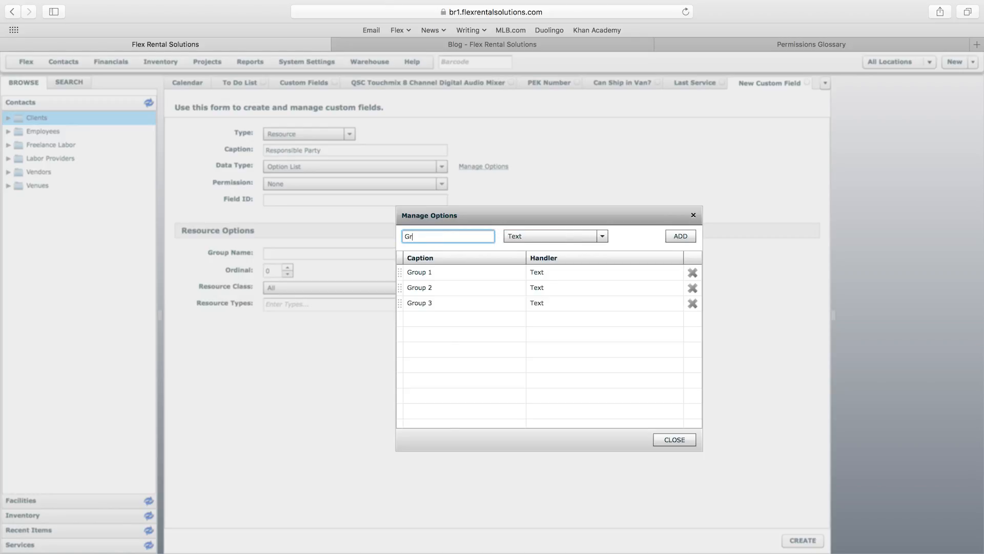
{"action": "left_click", "coordinate": [681, 236]}
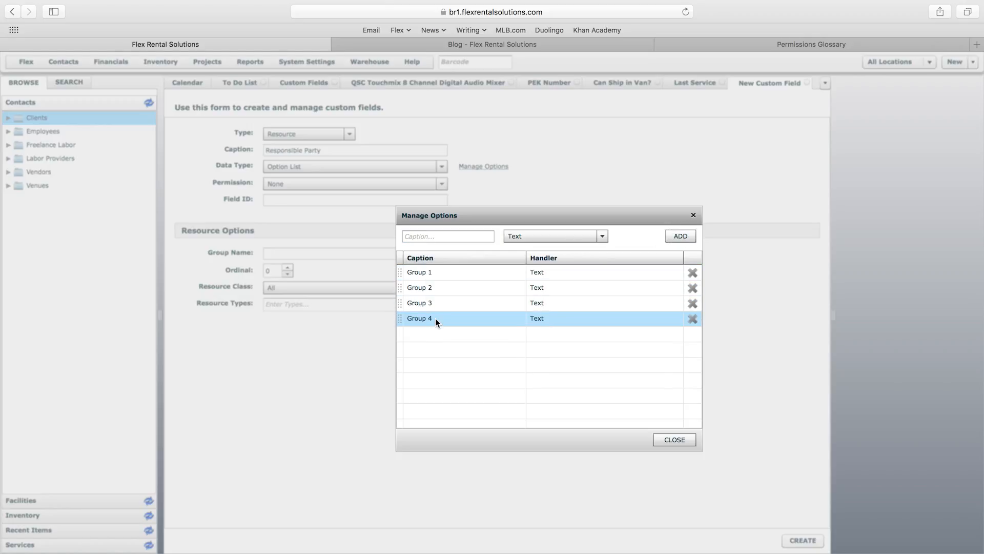
{"action": "left_click", "coordinate": [674, 439]}
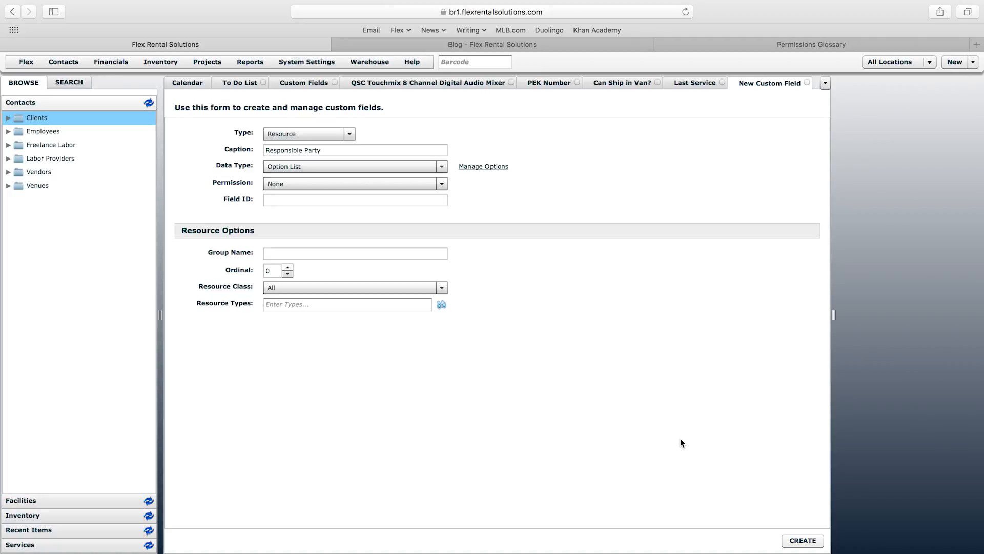
Step: Create Responsible Party in group 'Tracking Info', ordinal 2, for Inventory resources
{"action": "left_click", "coordinate": [388, 253]}
{"action": "type", "text": "Tracking Info"}
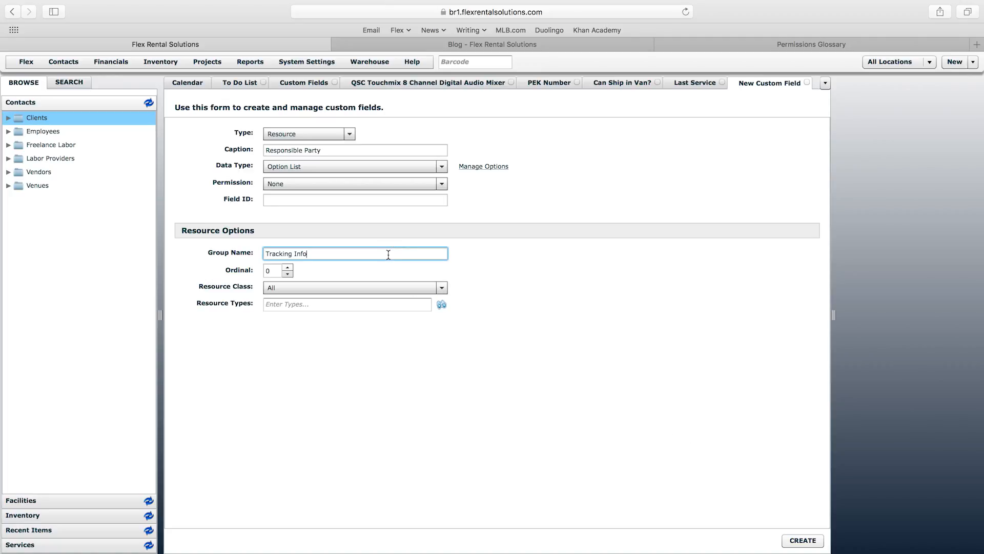
{"action": "left_click", "coordinate": [288, 268]}
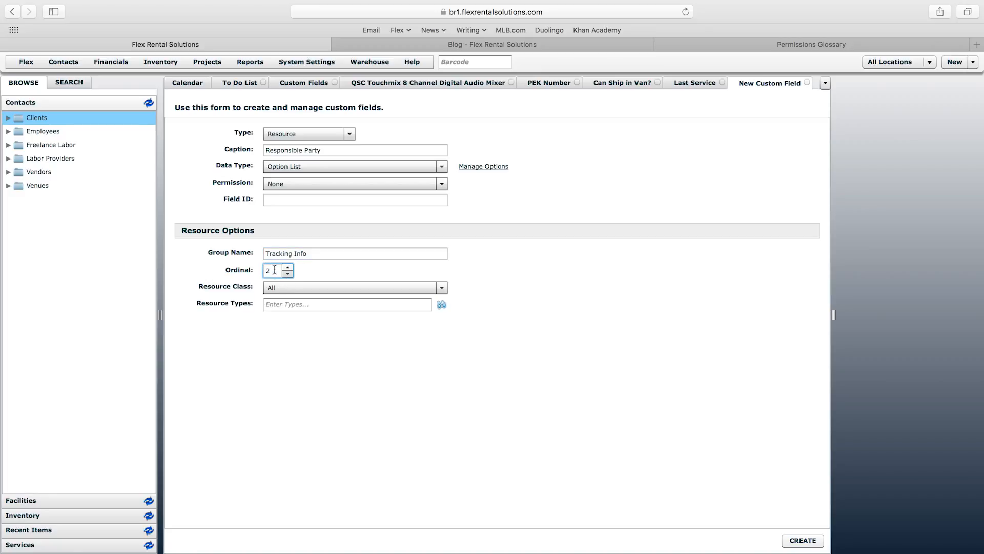
{"action": "left_click", "coordinate": [285, 285]}
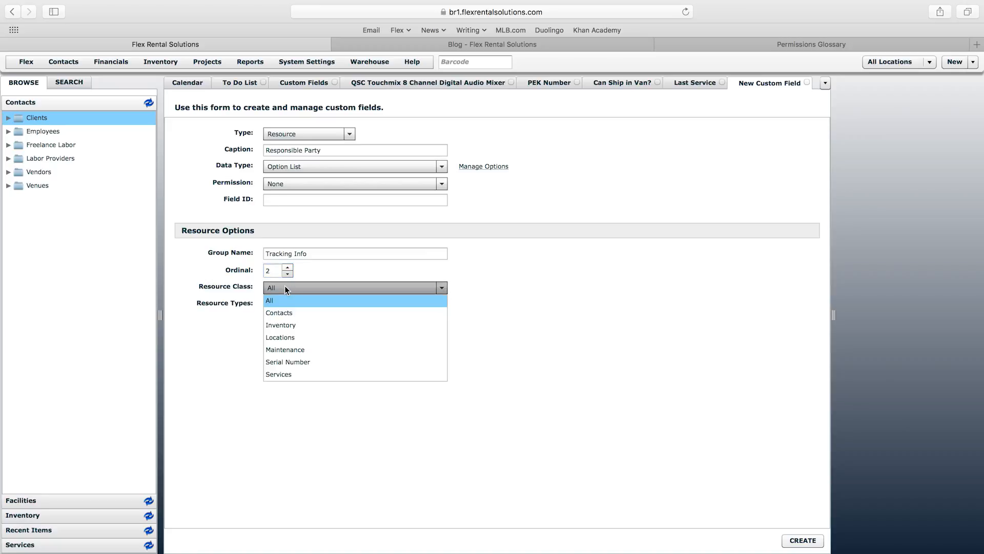
{"action": "left_click", "coordinate": [285, 323]}
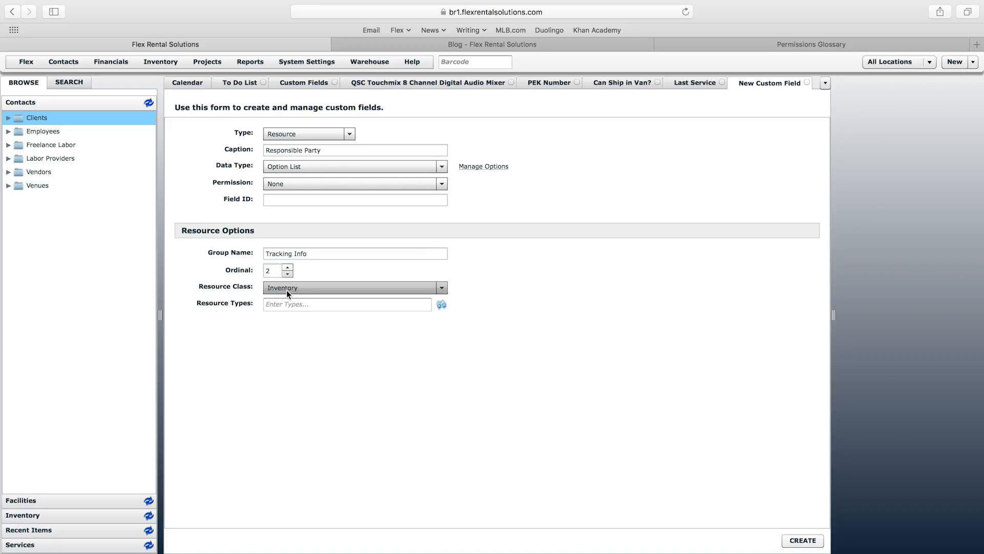
{"action": "left_click", "coordinate": [803, 539]}
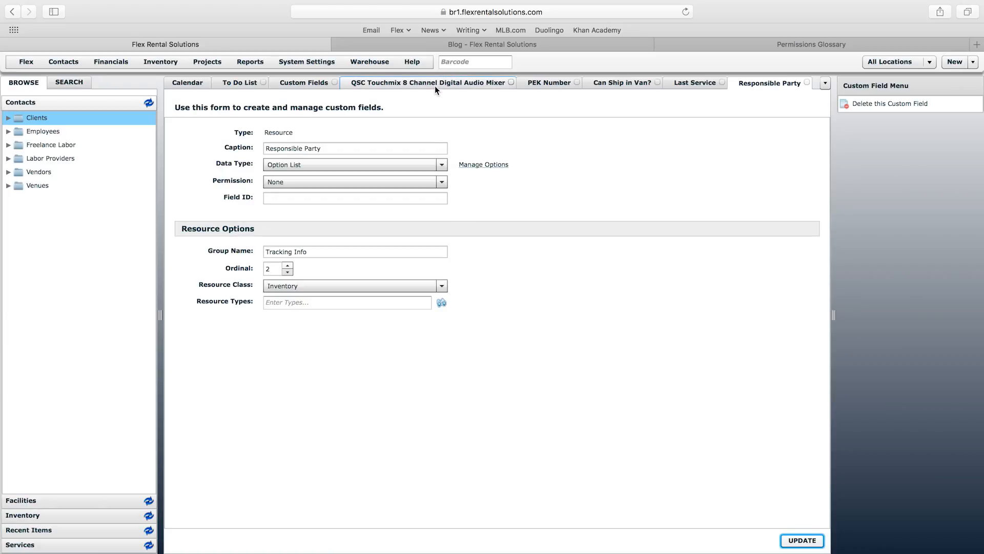
{"action": "left_click", "coordinate": [435, 85]}
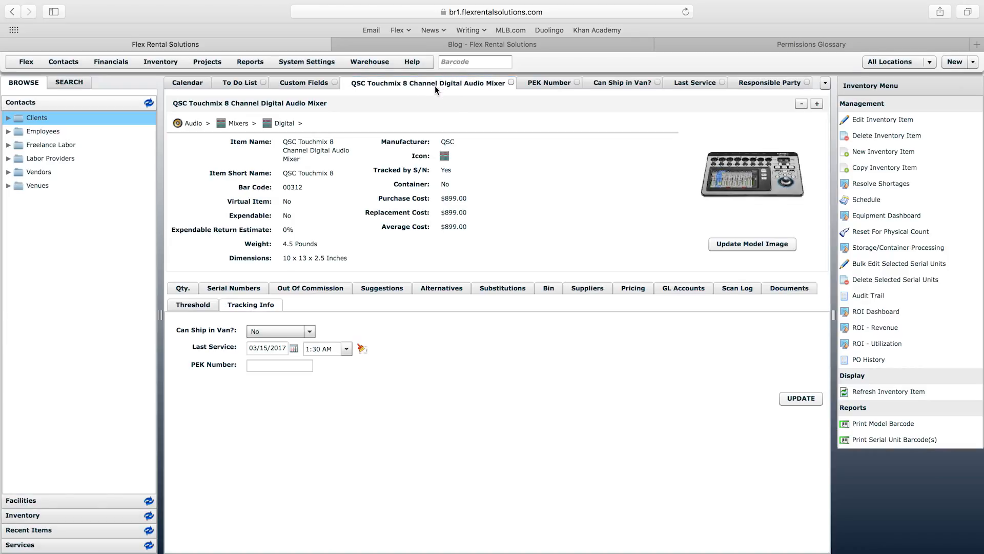
Step: Reload the QSC Touchmix item tab and show its Tracking Info fields
{"action": "right_click", "coordinate": [435, 85]}
{"action": "left_click", "coordinate": [471, 116]}
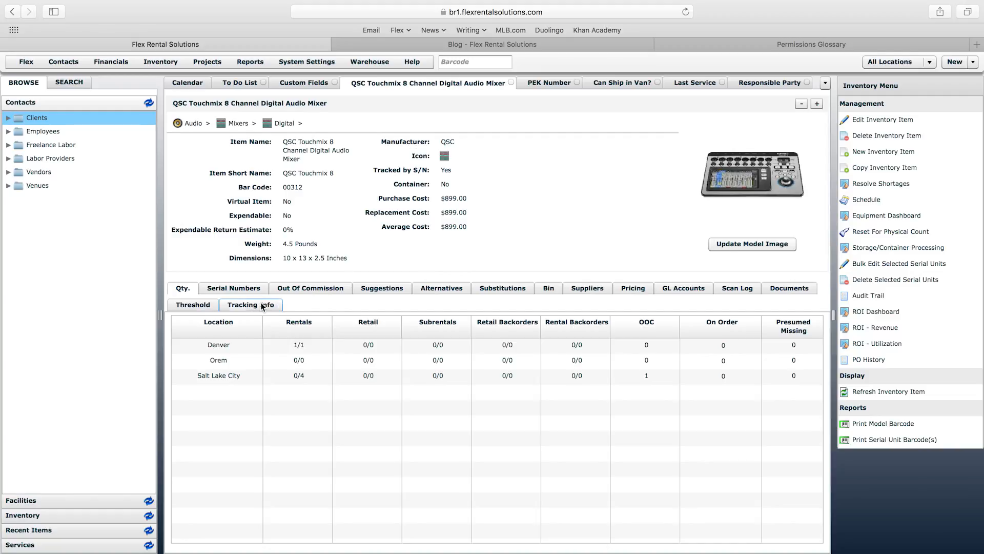
{"action": "left_click", "coordinate": [260, 306]}
Step: Confirm Responsible Party offers Group 1–4, leave it at None, and list the five serial units
{"action": "left_click", "coordinate": [328, 381]}
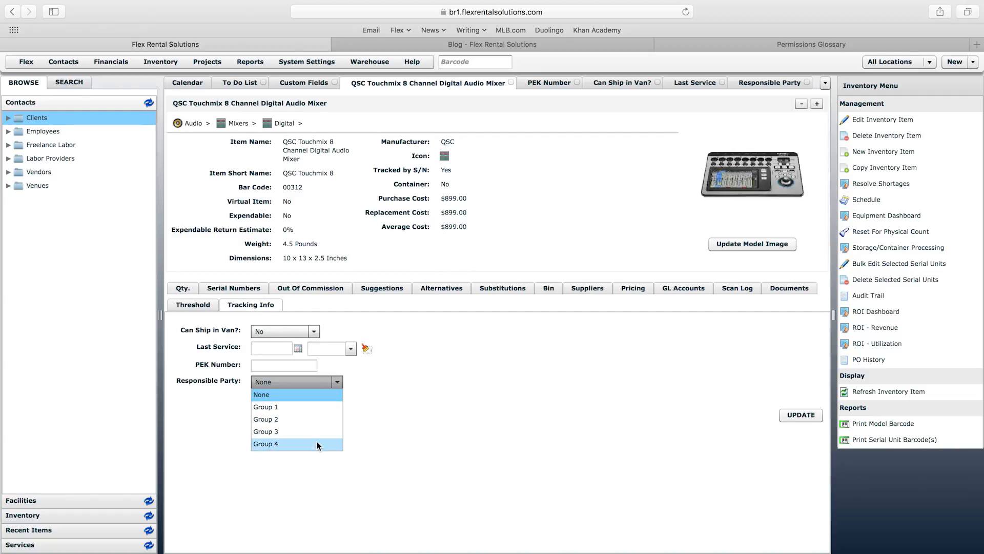
{"action": "left_click", "coordinate": [404, 417]}
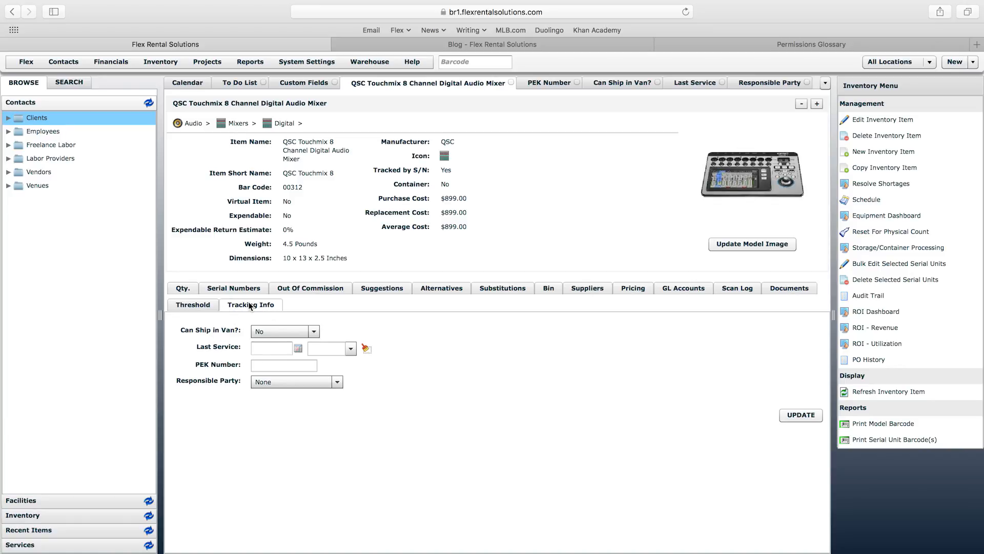
{"action": "left_click", "coordinate": [243, 288]}
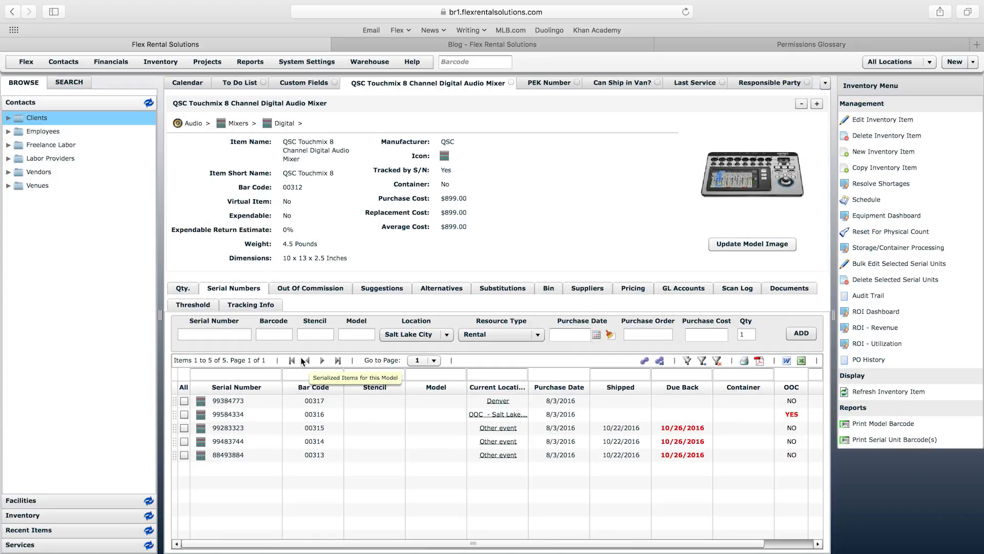
Step: Open serial unit 99384773's details, check its 00317 barcode label, and return to Custom Fields
{"action": "double_click", "coordinate": [319, 401]}
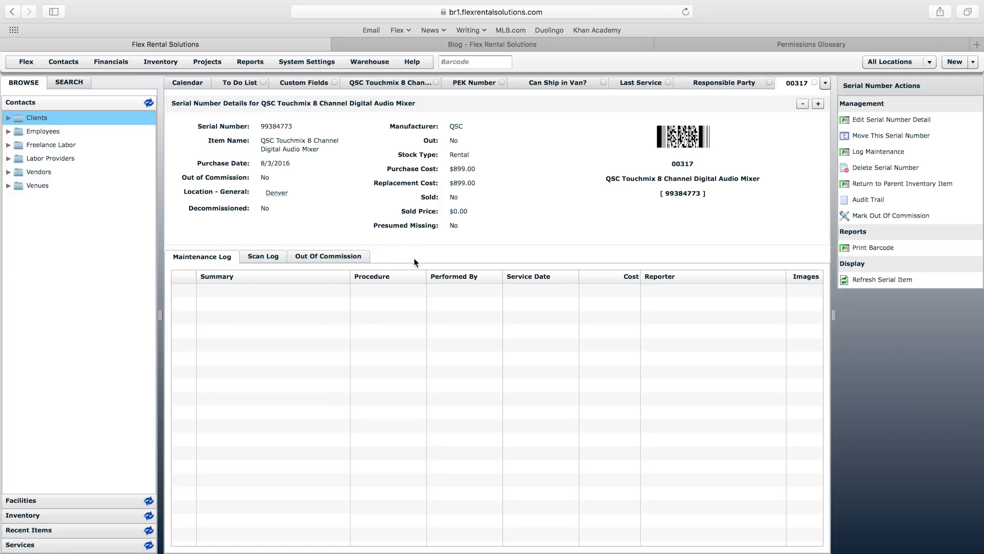
{"action": "left_click_drag", "start_coordinate": [675, 163], "coordinate": [697, 162]}
{"action": "left_click", "coordinate": [681, 164]}
{"action": "left_click", "coordinate": [382, 251]}
{"action": "left_click", "coordinate": [314, 89]}
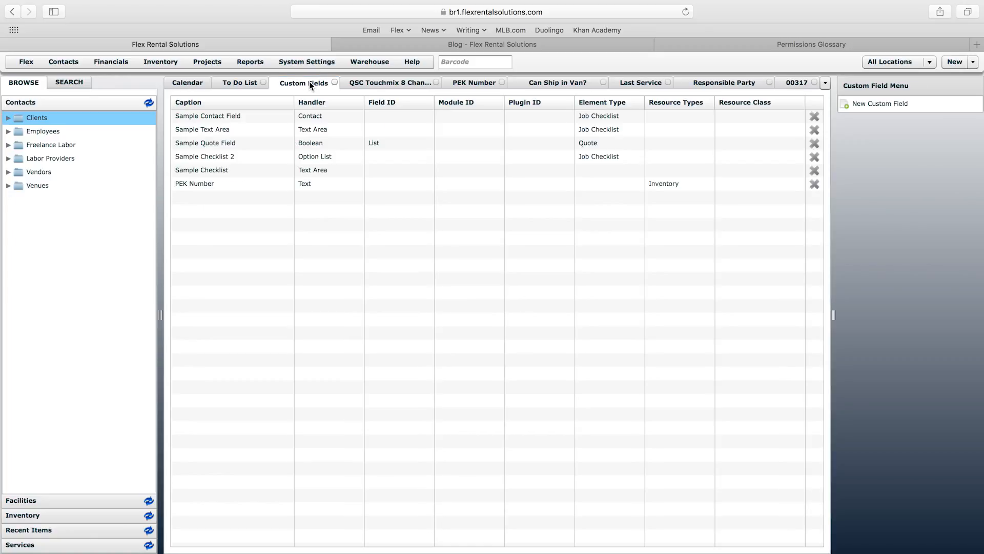
Step: Start a new custom field, then revisit the QSC Touchmix item's Tracking Info fields
{"action": "left_click", "coordinate": [875, 105]}
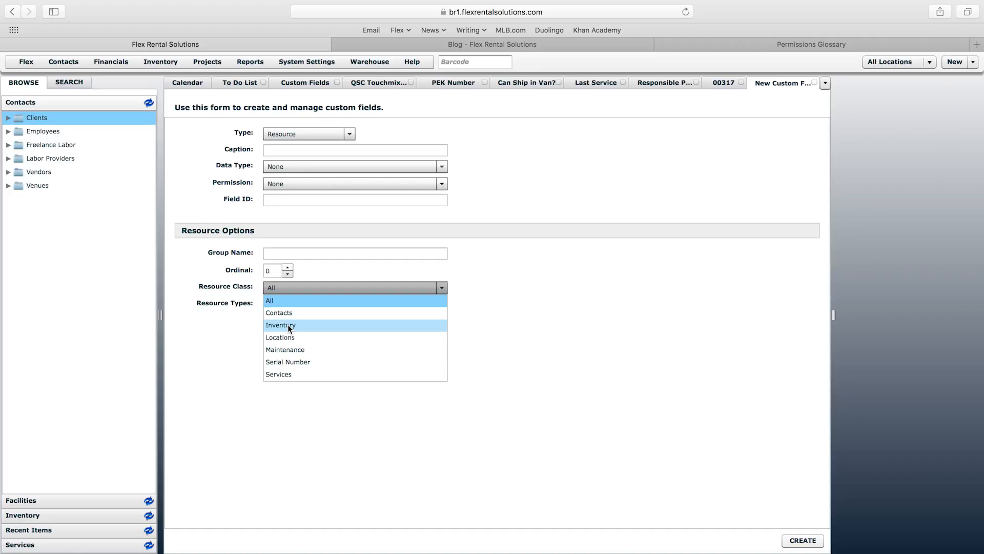
{"action": "left_click", "coordinate": [552, 267]}
{"action": "left_click", "coordinate": [379, 82]}
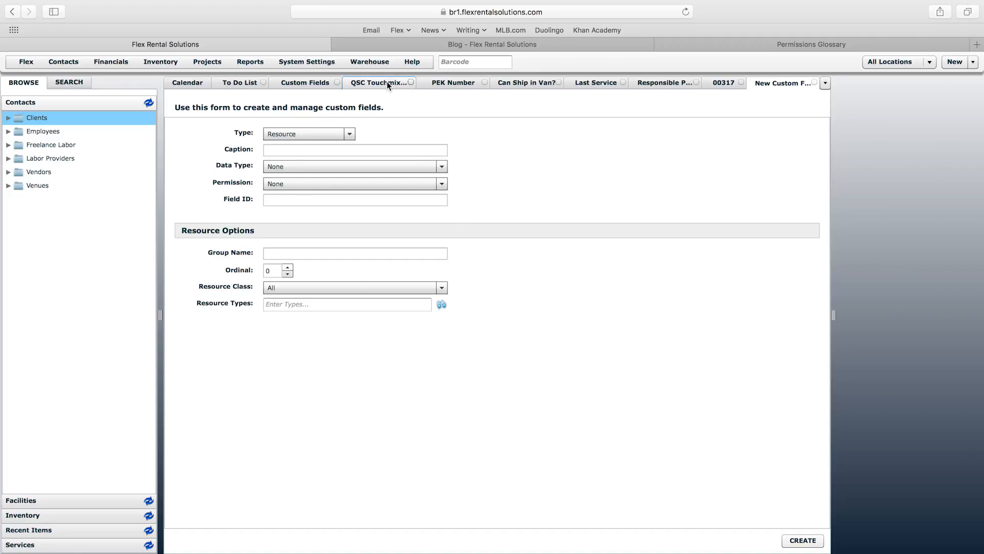
{"action": "left_click", "coordinate": [269, 305]}
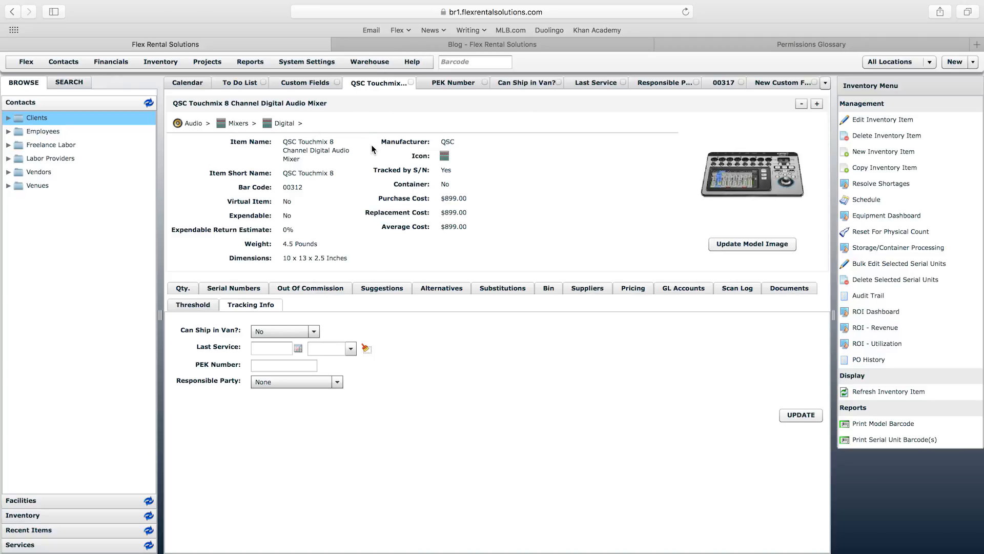
Step: View serial unit 00317's details and inspect its barcode caption
{"action": "left_click", "coordinate": [724, 82]}
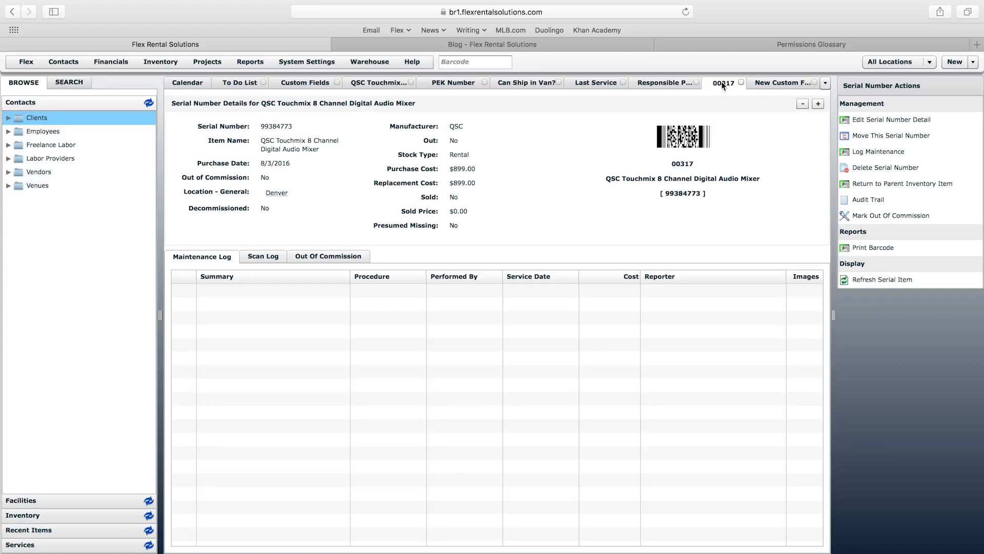
{"action": "left_click_drag", "start_coordinate": [673, 164], "coordinate": [696, 163]}
{"action": "left_click", "coordinate": [394, 240]}
Step: Check the new field form's resource class options unchanged, then close the unfinished form
{"action": "left_click", "coordinate": [777, 84]}
{"action": "left_click", "coordinate": [338, 287]}
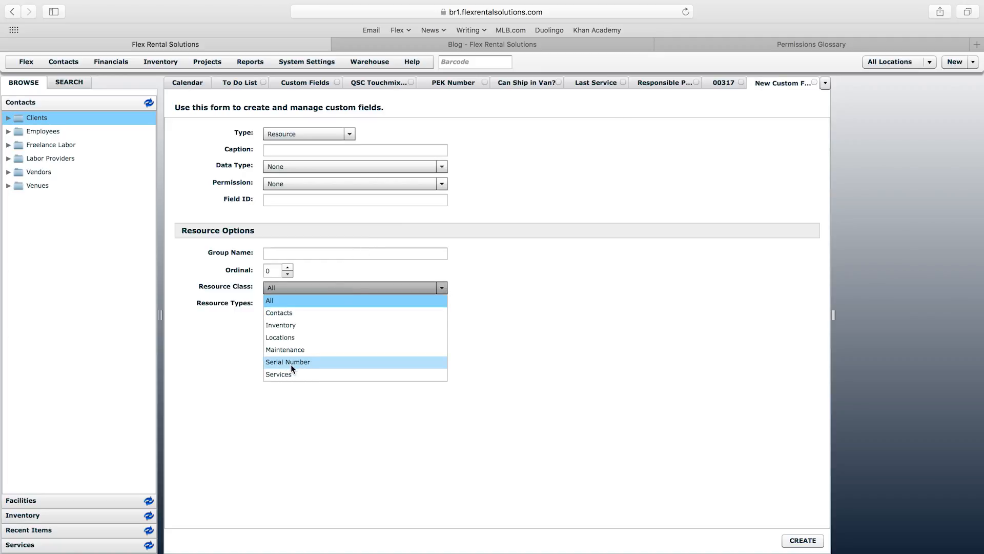
{"action": "left_click", "coordinate": [398, 444]}
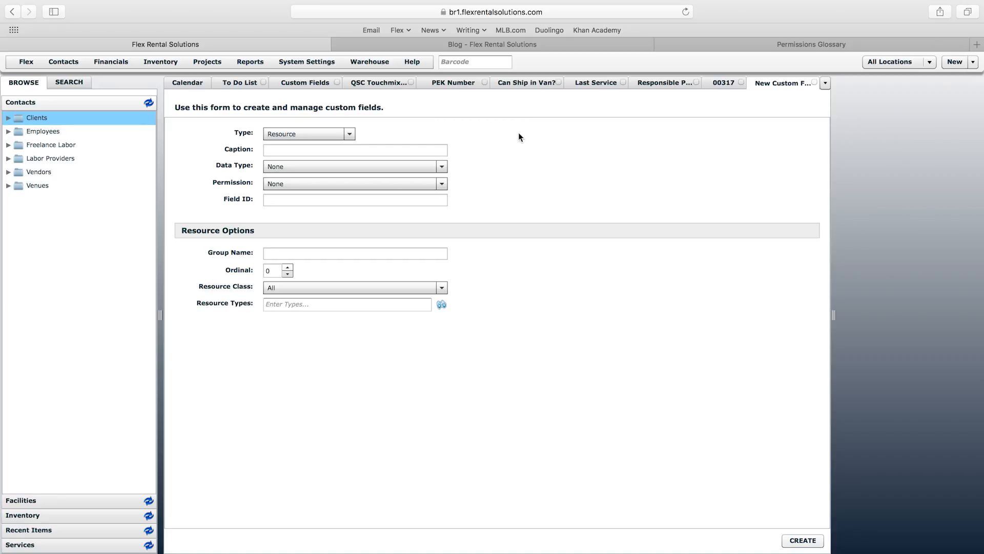
{"action": "left_click", "coordinate": [809, 82]}
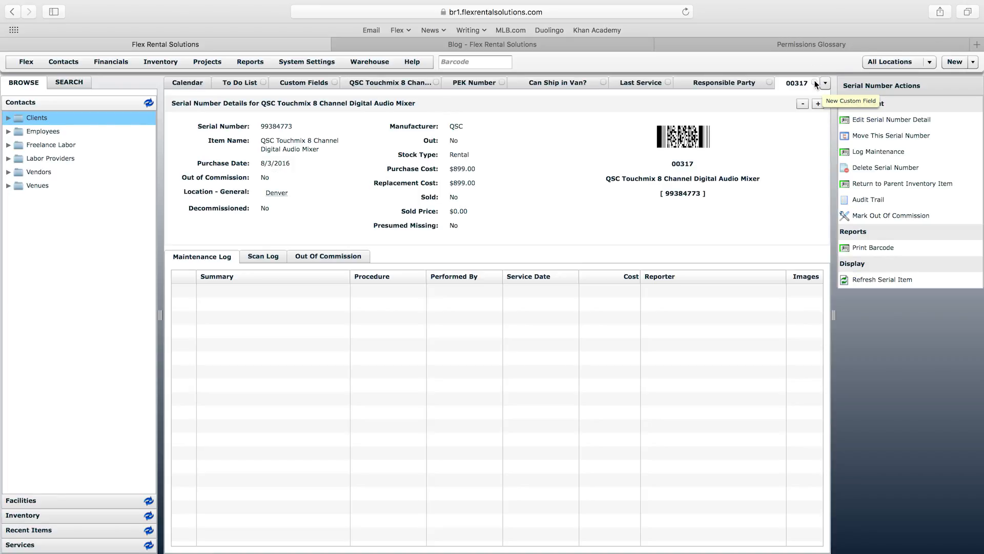
Step: Close the 00317, Responsible Party, Last Service, PEK Number, Can Ship in Van? and QSC Touchmix tabs
{"action": "left_click", "coordinate": [810, 82]}
{"action": "left_click", "coordinate": [809, 82]}
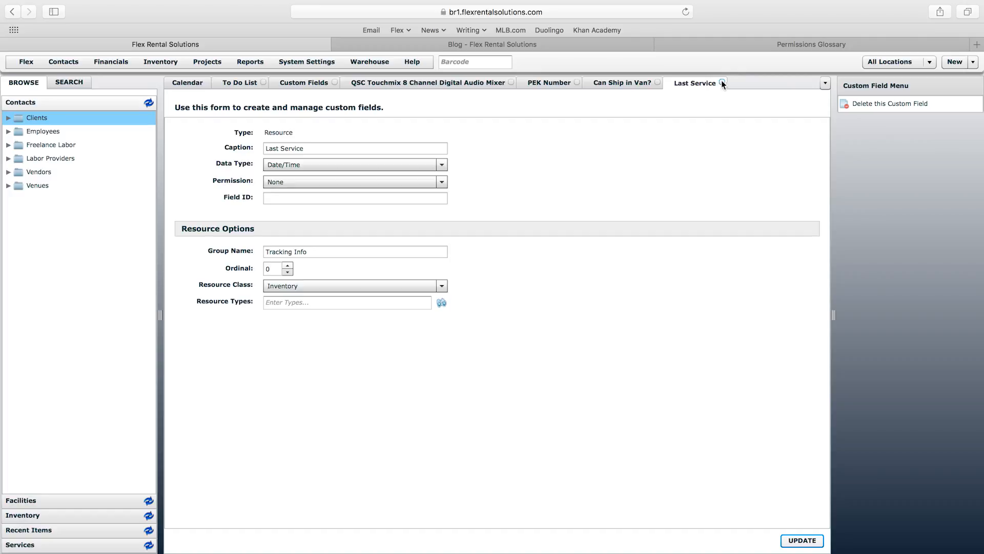
{"action": "left_click", "coordinate": [722, 82]}
{"action": "left_click", "coordinate": [577, 83]}
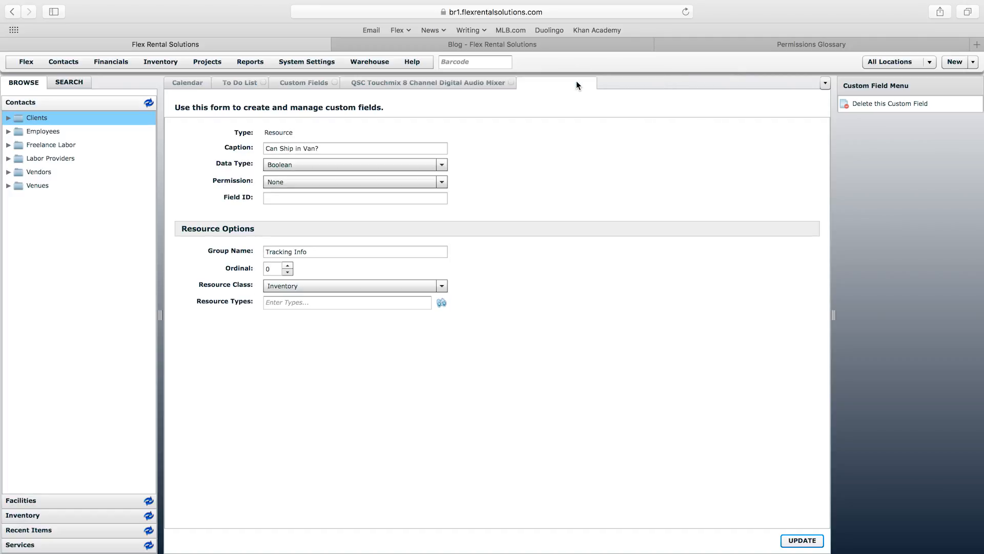
{"action": "left_click", "coordinate": [592, 81]}
{"action": "left_click", "coordinate": [511, 82]}
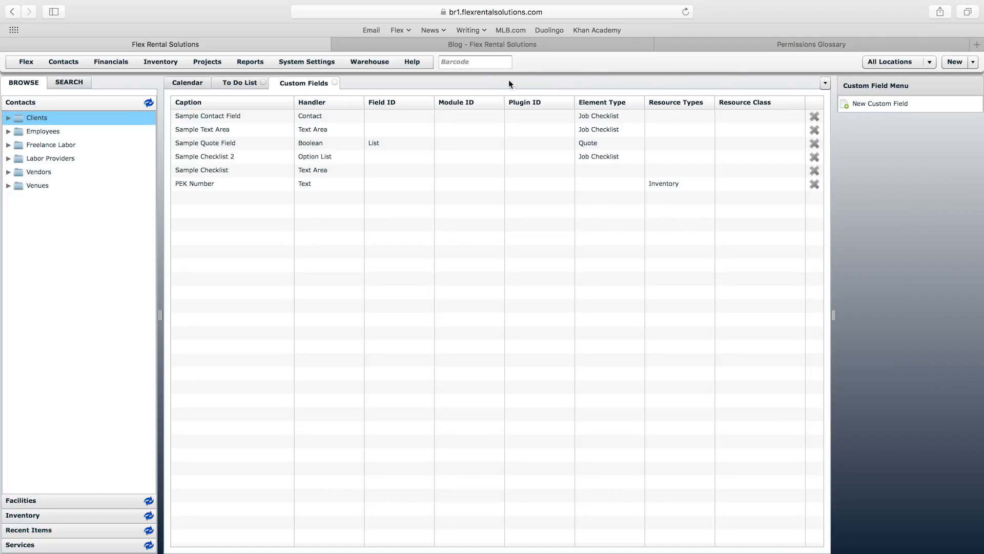
Step: Reload System Settings > Custom Fields and start a new custom field
{"action": "left_click", "coordinate": [306, 67]}
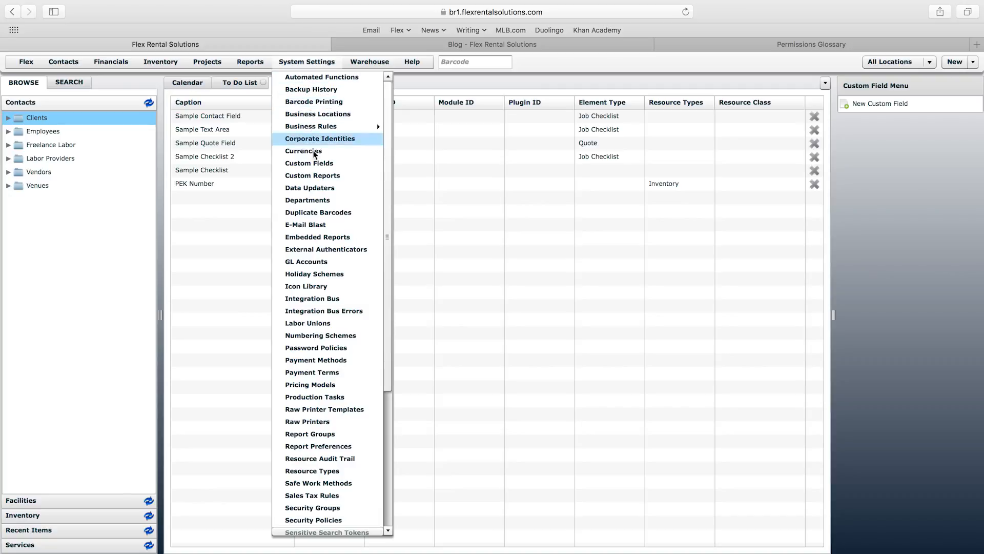
{"action": "left_click", "coordinate": [305, 165]}
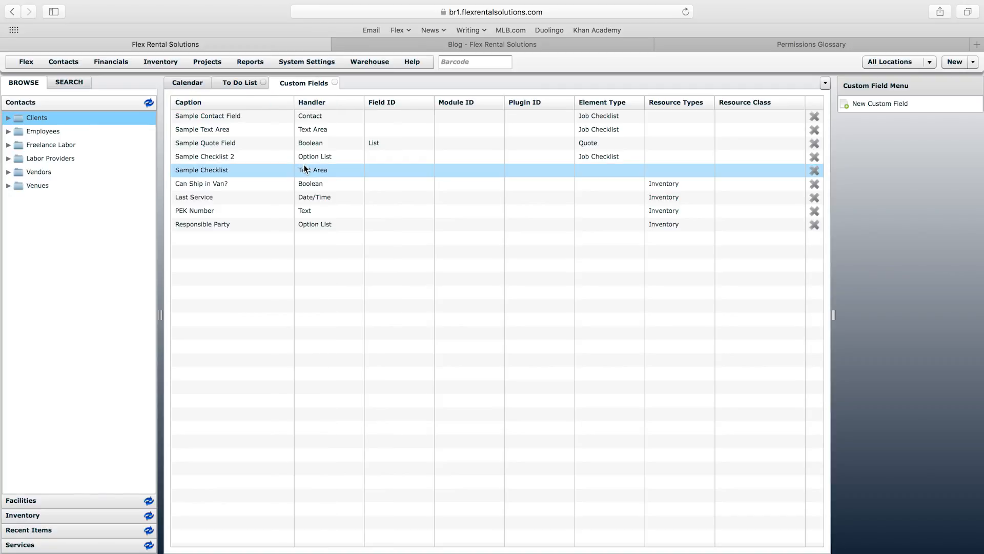
{"action": "left_click", "coordinate": [870, 103]}
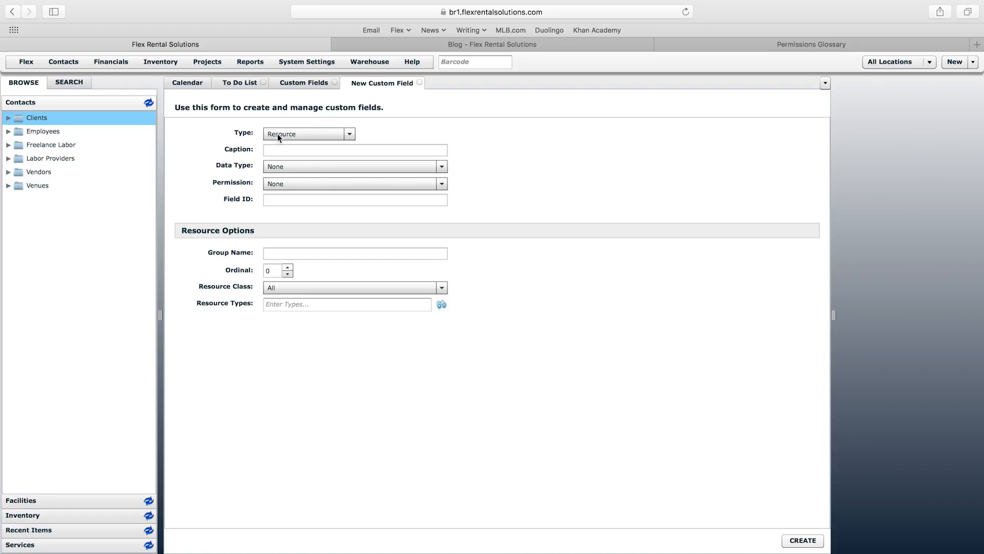
Step: Set the new custom field's resource class to Contacts and start on its caption
{"action": "left_click", "coordinate": [284, 289]}
{"action": "left_click", "coordinate": [287, 313]}
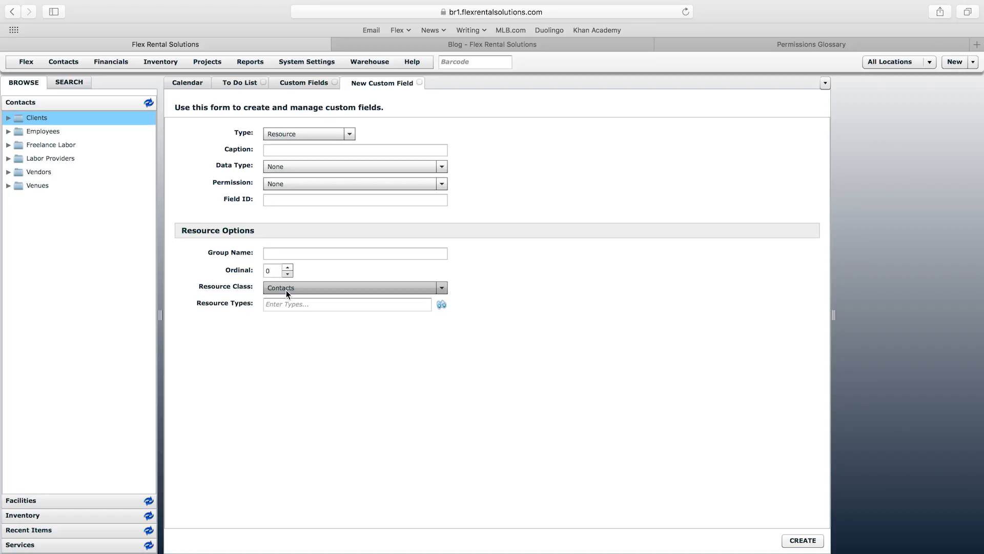
{"action": "left_click", "coordinate": [283, 150]}
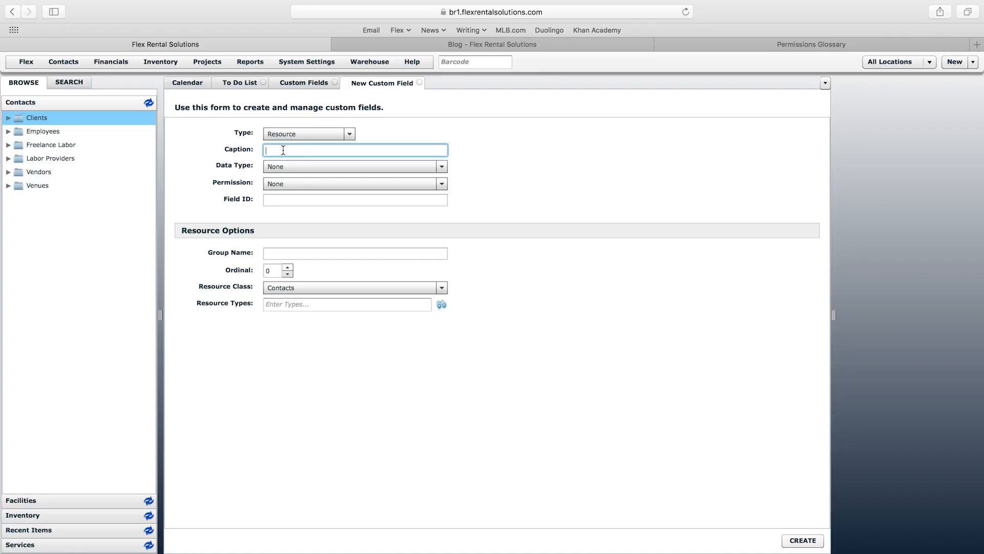
Step: Open an employee's contact record from the Employees group for reference
{"action": "left_click", "coordinate": [283, 151]}
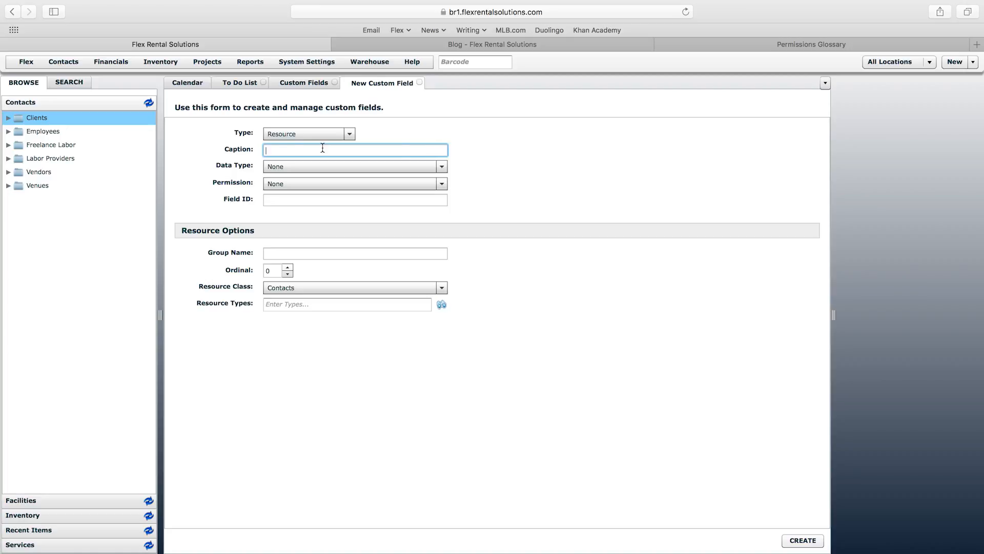
{"action": "left_click", "coordinate": [9, 134]}
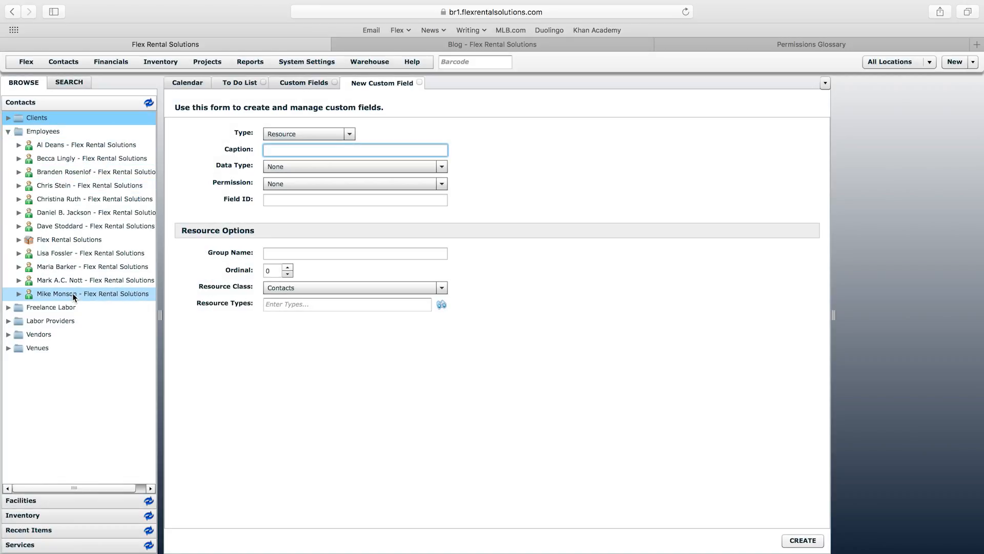
{"action": "double_click", "coordinate": [66, 171]}
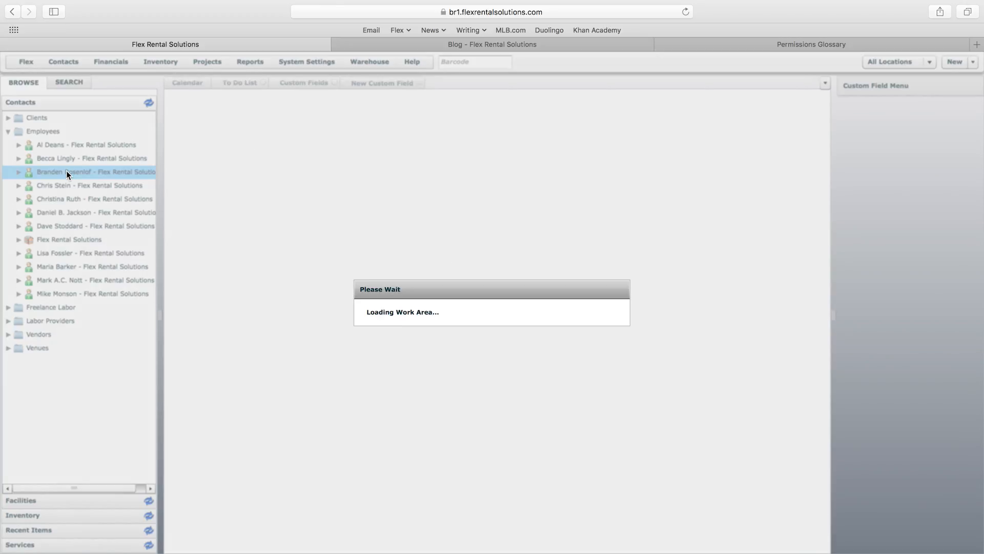
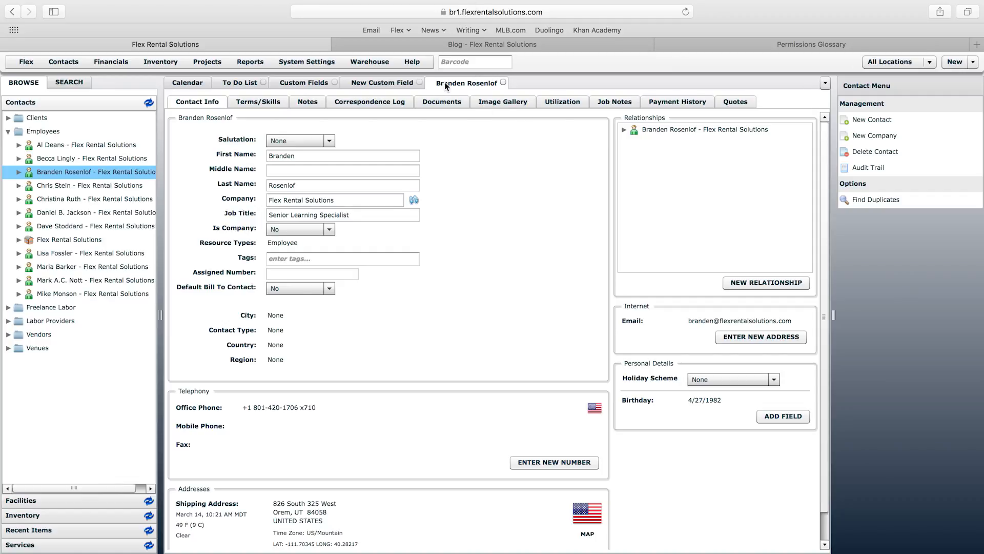
Step: Start a new custom field captioned 'Delta Skymiles Number' with the Free Text data type
{"action": "left_click", "coordinate": [382, 83]}
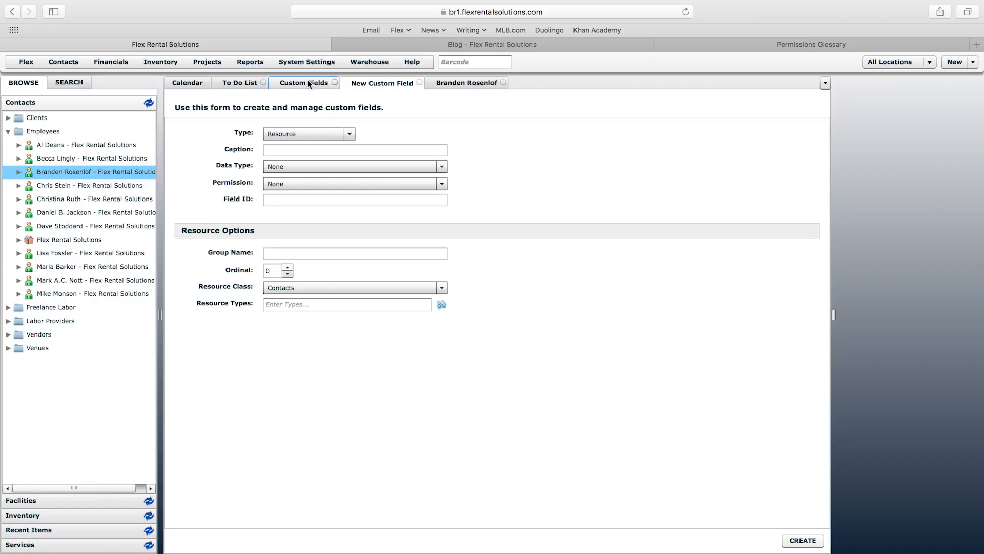
{"action": "left_click", "coordinate": [353, 150]}
{"action": "type", "text": "D"}
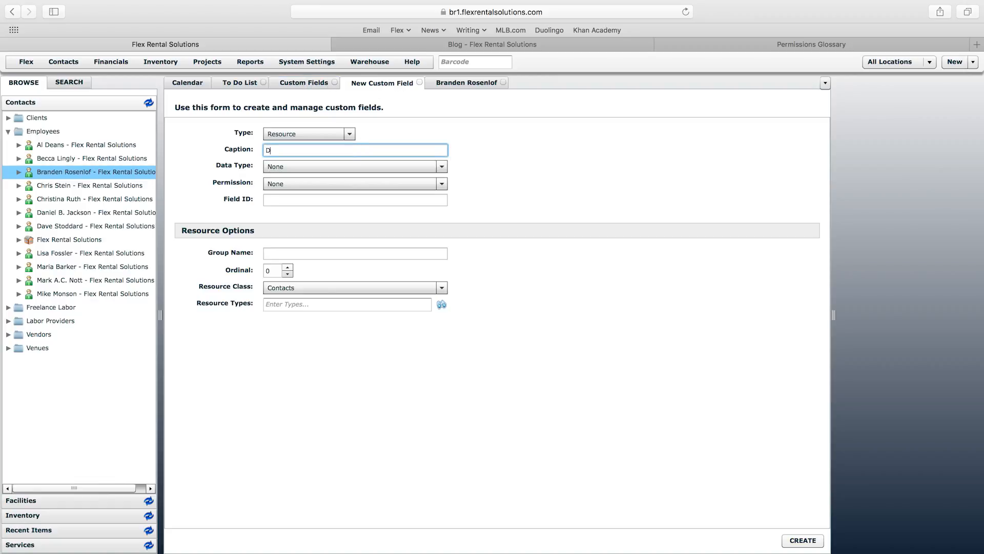
{"action": "type", "text": "elta Skymiles Number"}
{"action": "left_click", "coordinate": [366, 166]}
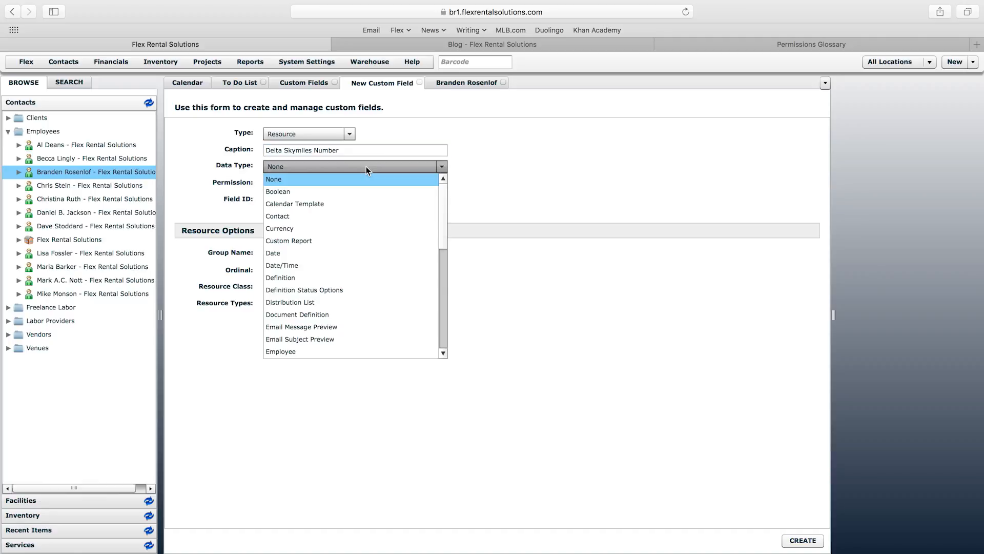
{"action": "left_click", "coordinate": [444, 352]}
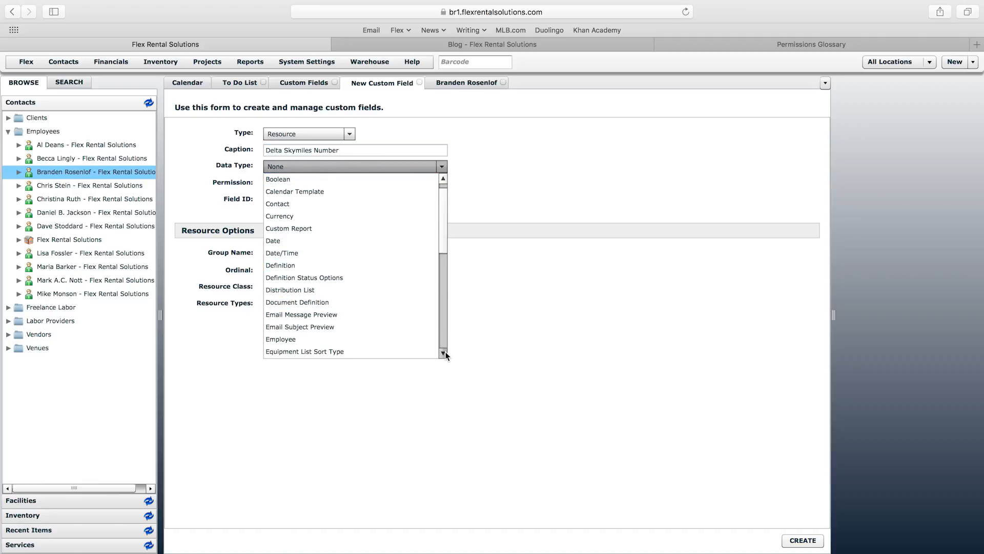
{"action": "left_click", "coordinate": [284, 327]}
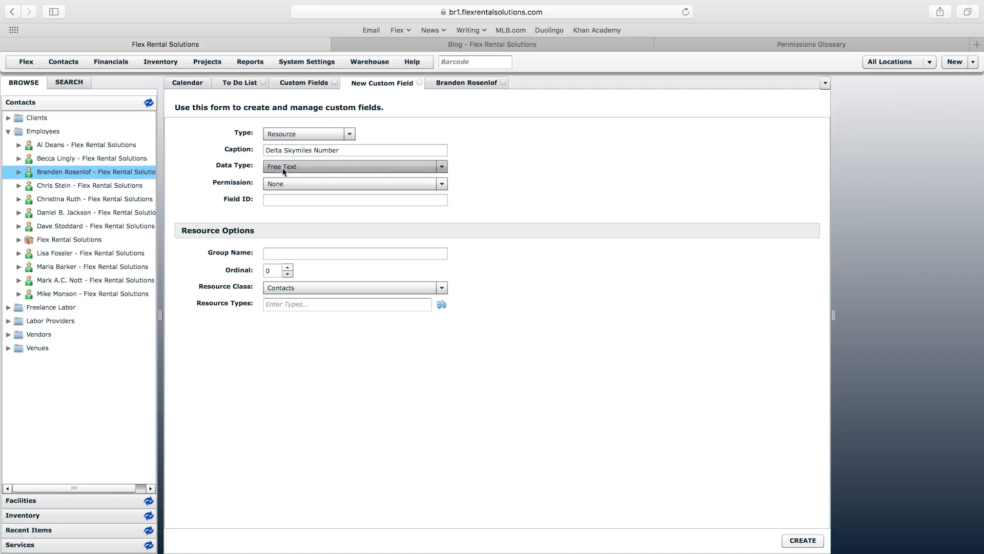
{"action": "left_click", "coordinate": [302, 183]}
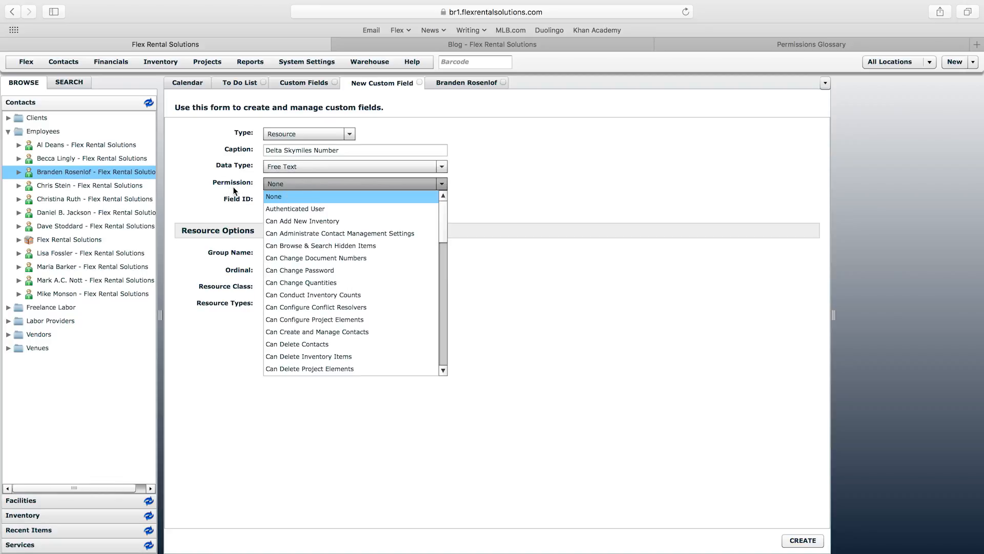
{"action": "left_click", "coordinate": [220, 186]}
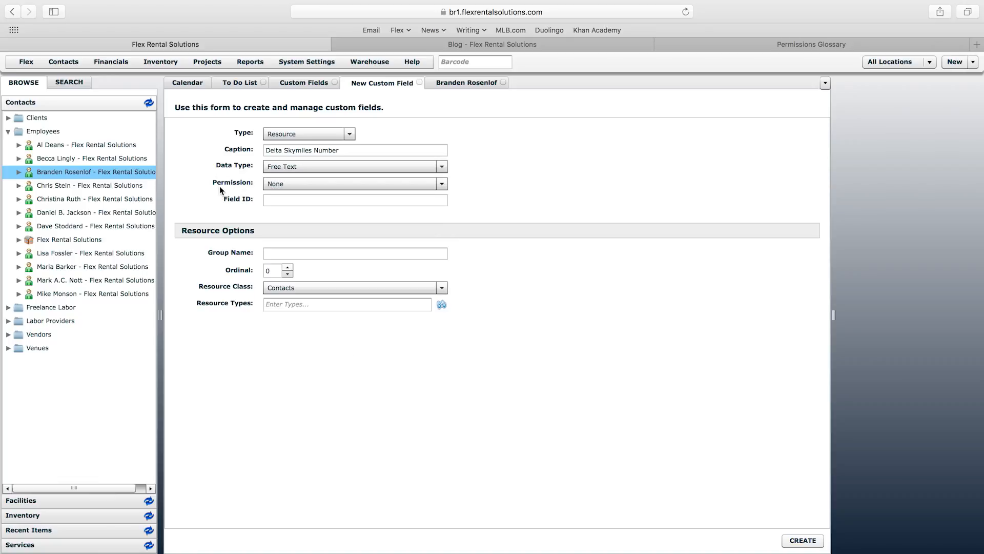
{"action": "left_click", "coordinate": [66, 173]}
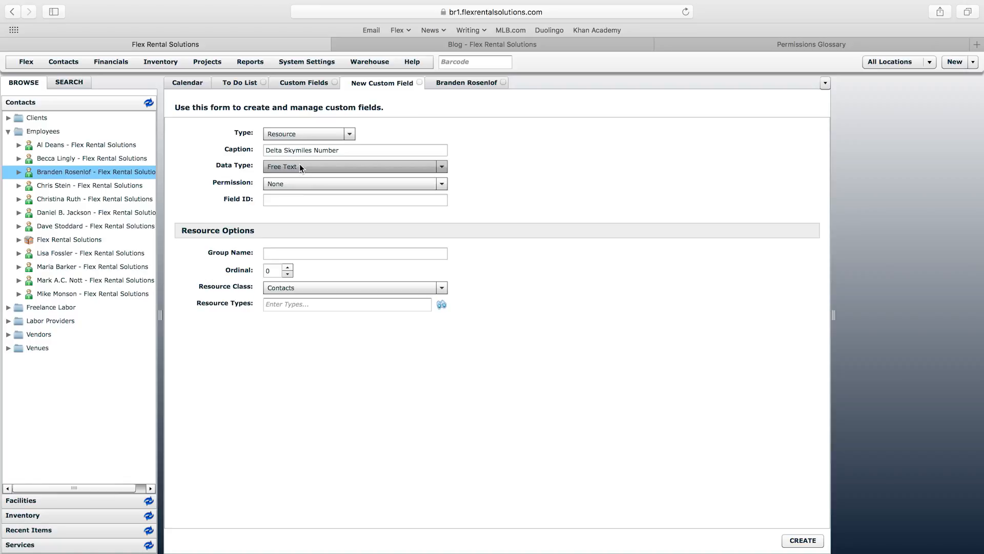
{"action": "left_click", "coordinate": [300, 184]}
{"action": "left_click_drag", "start_coordinate": [444, 218], "coordinate": [445, 307]}
{"action": "left_click", "coordinate": [449, 348]}
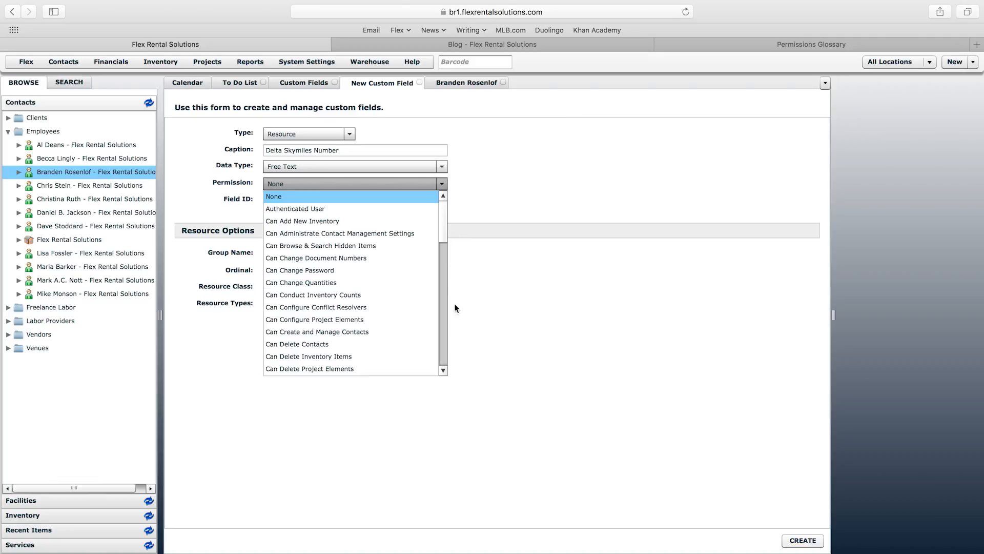
{"action": "left_click", "coordinate": [442, 343]}
{"action": "left_click", "coordinate": [442, 362]}
{"action": "left_click", "coordinate": [442, 361]}
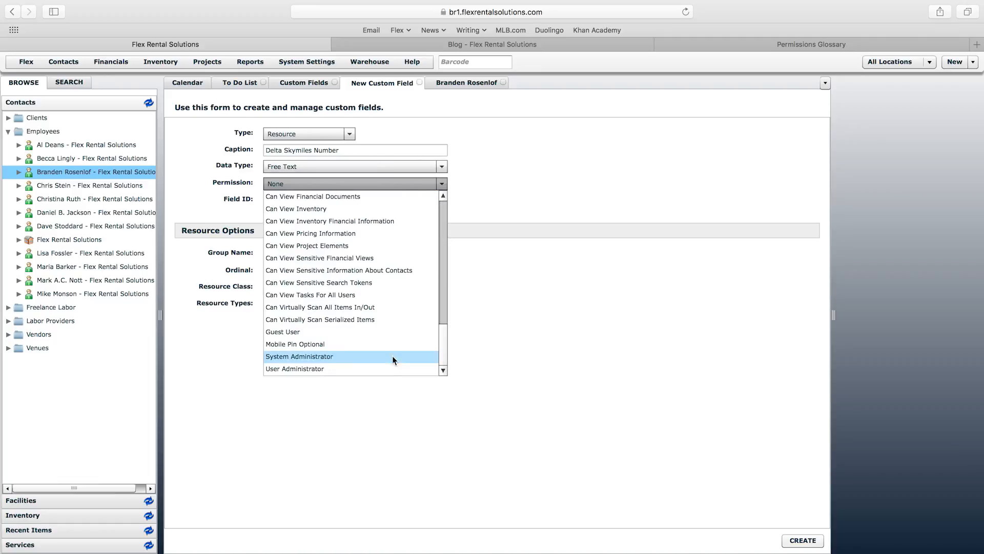
{"action": "left_click", "coordinate": [524, 313]}
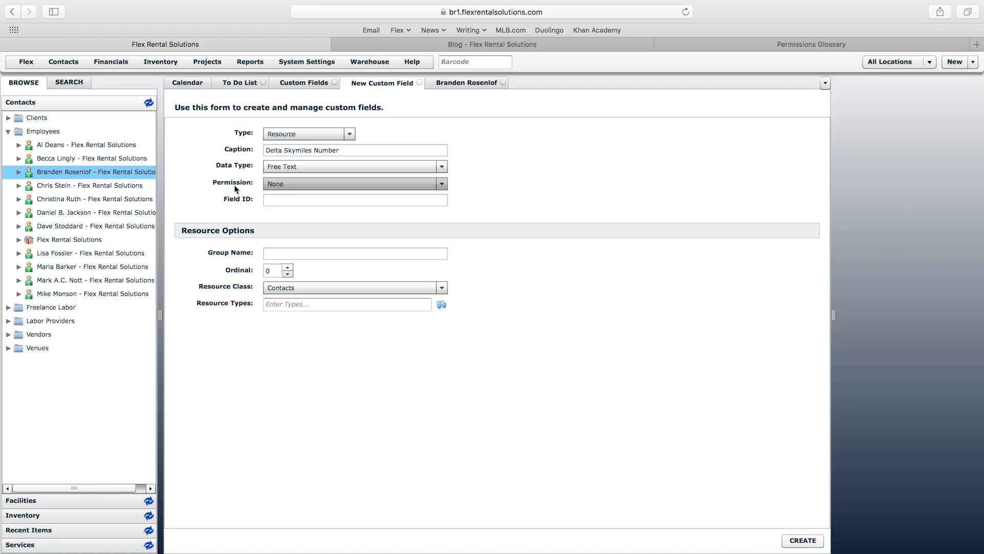
{"action": "left_click", "coordinate": [343, 253]}
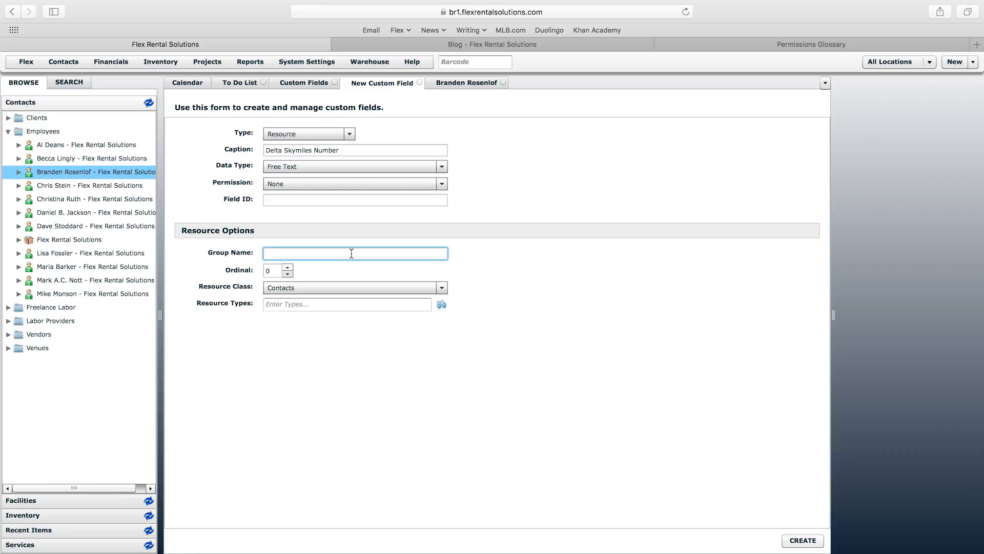
Step: Put Delta Skymiles Number in the Travel Info group for the Employee resource type and create it
{"action": "type", "text": "Travel Info"}
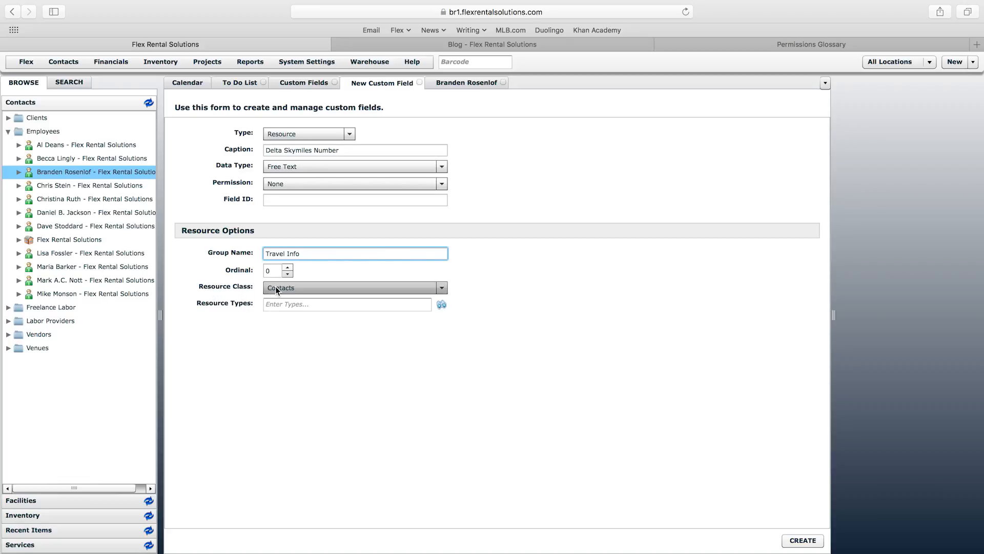
{"action": "left_click", "coordinate": [297, 304]}
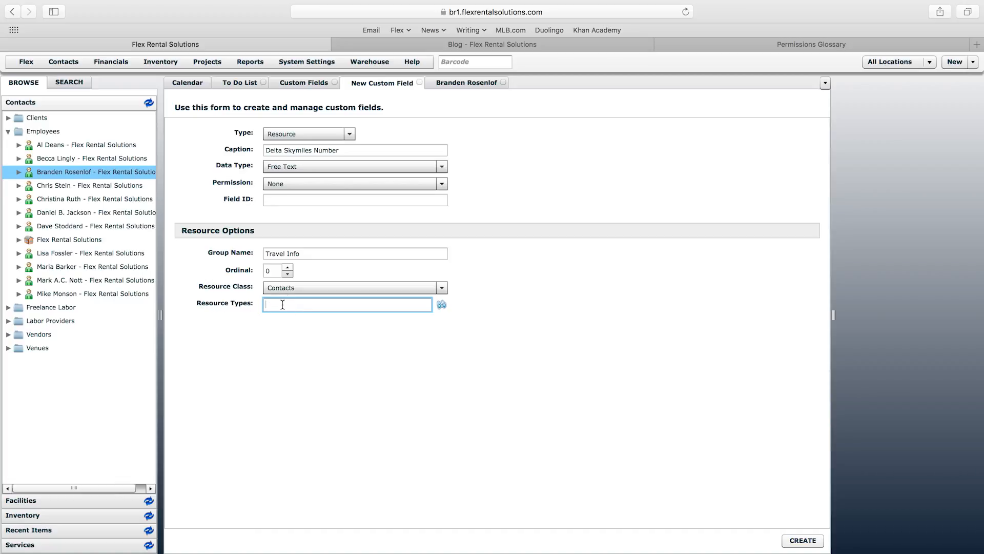
{"action": "left_click", "coordinate": [441, 304]}
{"action": "left_click", "coordinate": [413, 192]}
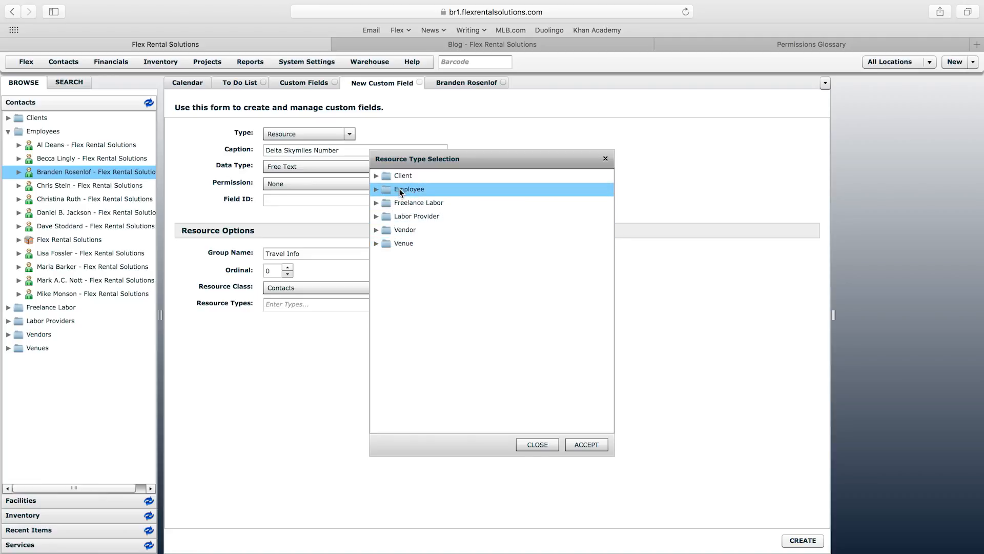
{"action": "left_click", "coordinate": [586, 444]}
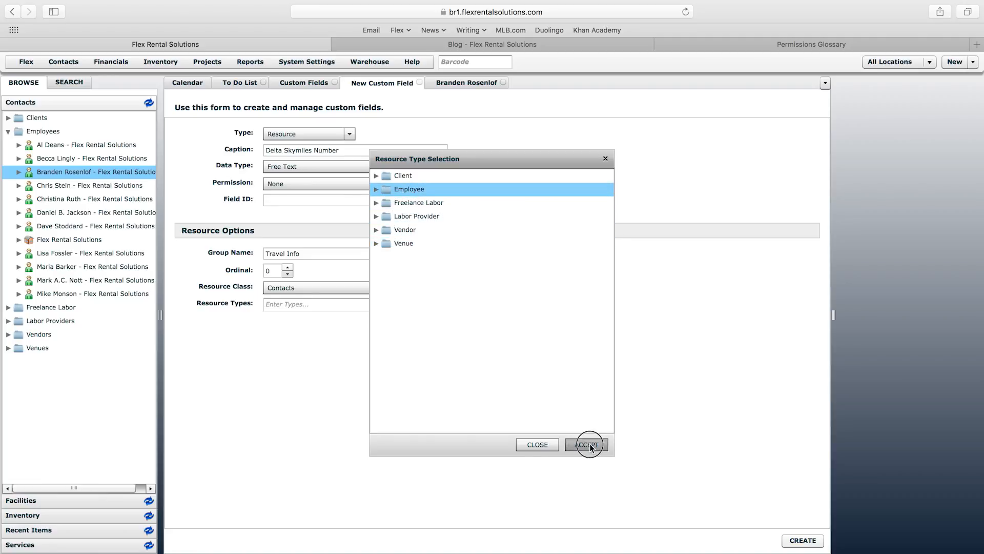
{"action": "left_click", "coordinate": [795, 539]}
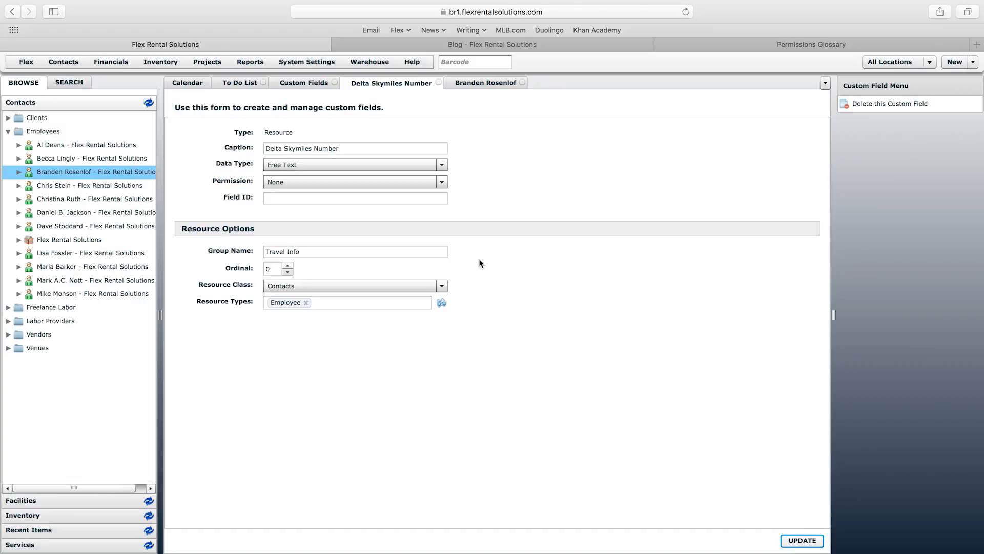
Step: Reload the employee's contact and save their Delta Skymiles number on the Travel Info tab
{"action": "left_click", "coordinate": [493, 80]}
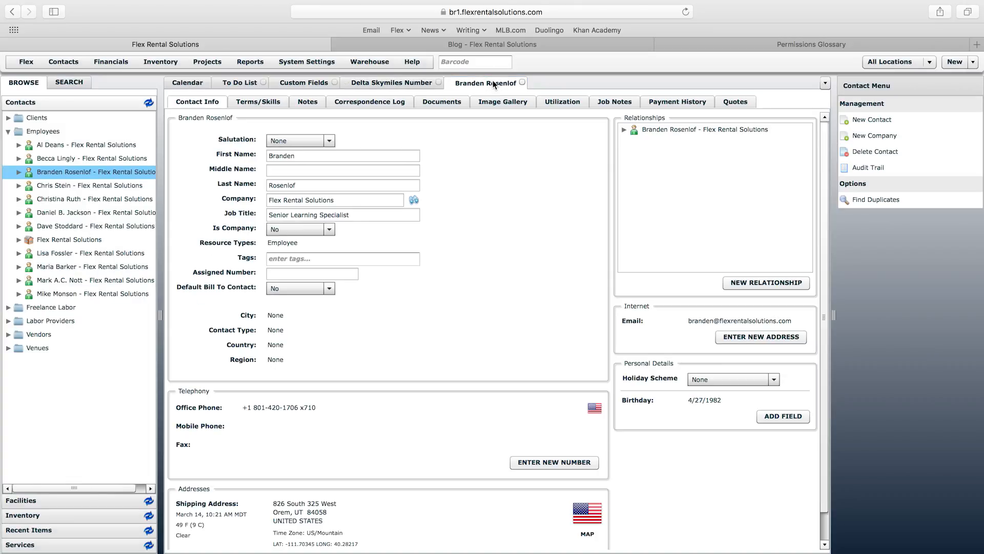
{"action": "right_click", "coordinate": [493, 80]}
{"action": "left_click", "coordinate": [521, 110]}
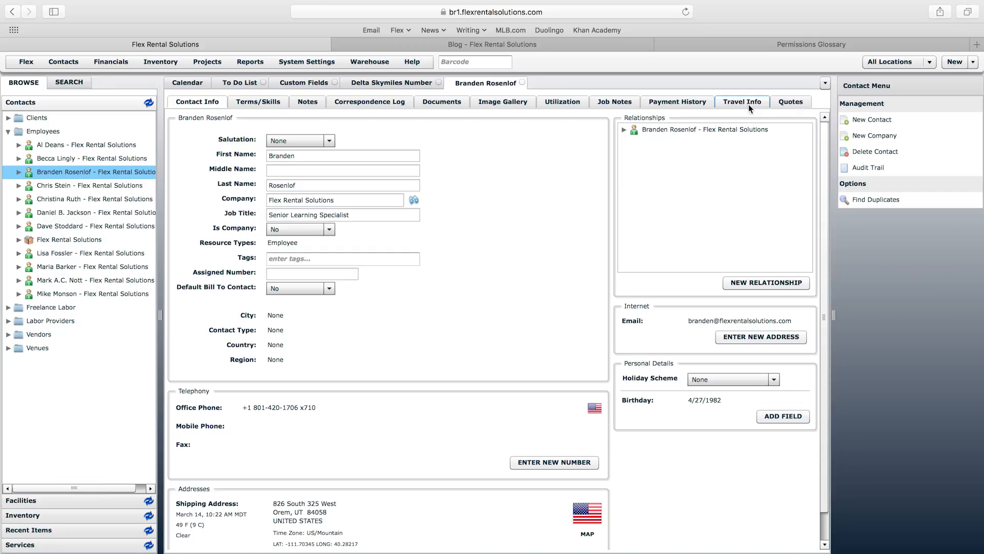
{"action": "left_click", "coordinate": [748, 102]}
{"action": "left_click", "coordinate": [294, 133]}
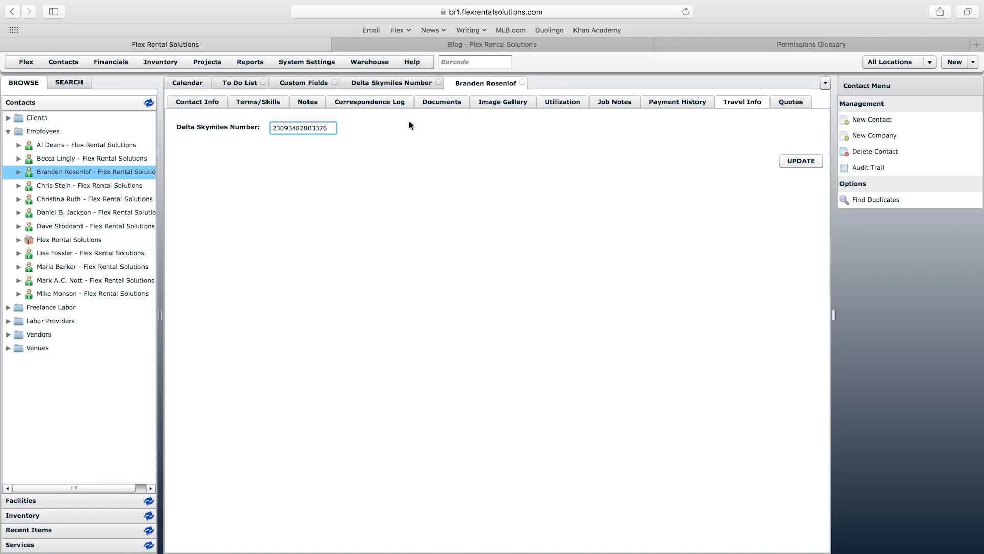
{"action": "left_click", "coordinate": [809, 162]}
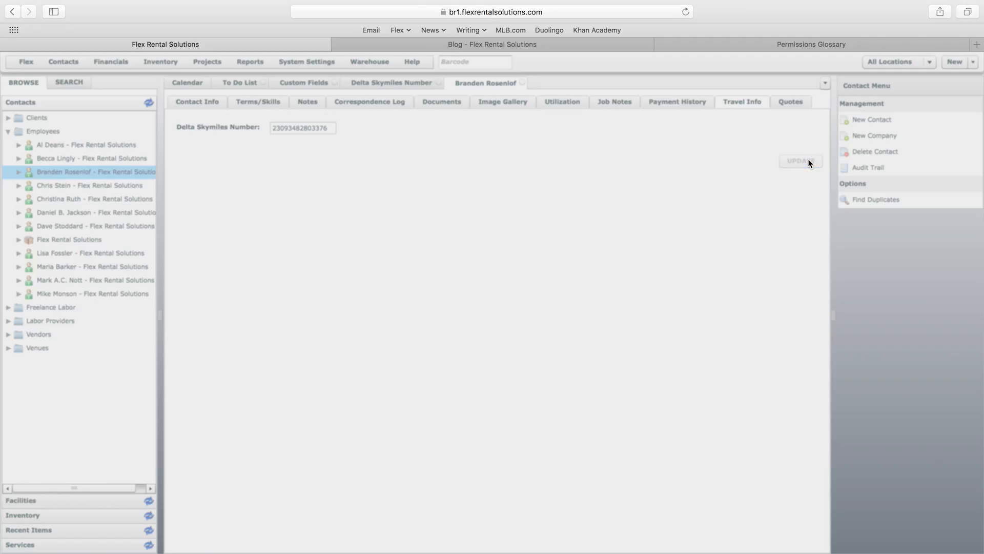
Step: Close and reopen the contact to confirm the Skymiles number was kept
{"action": "left_click", "coordinate": [521, 83]}
{"action": "double_click", "coordinate": [96, 171]}
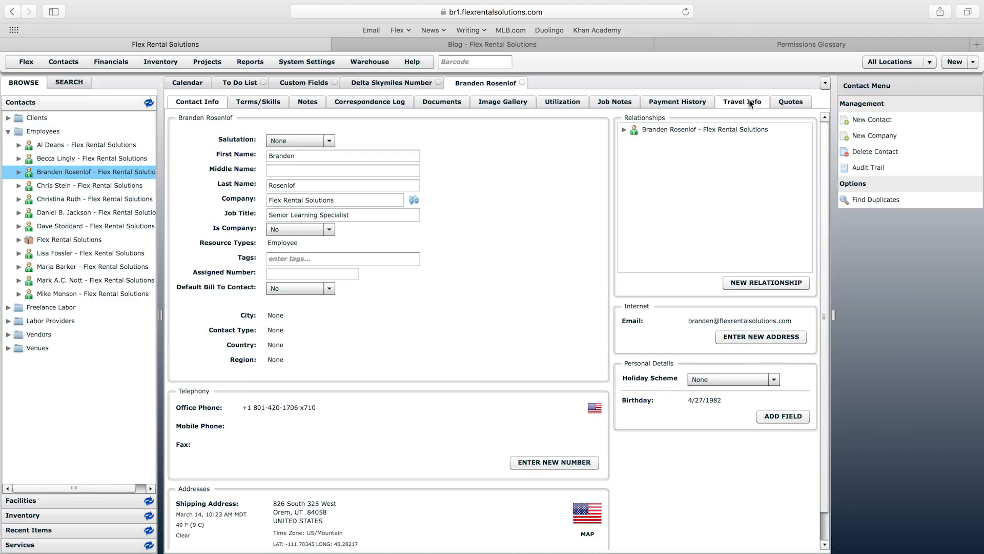
{"action": "left_click", "coordinate": [749, 101]}
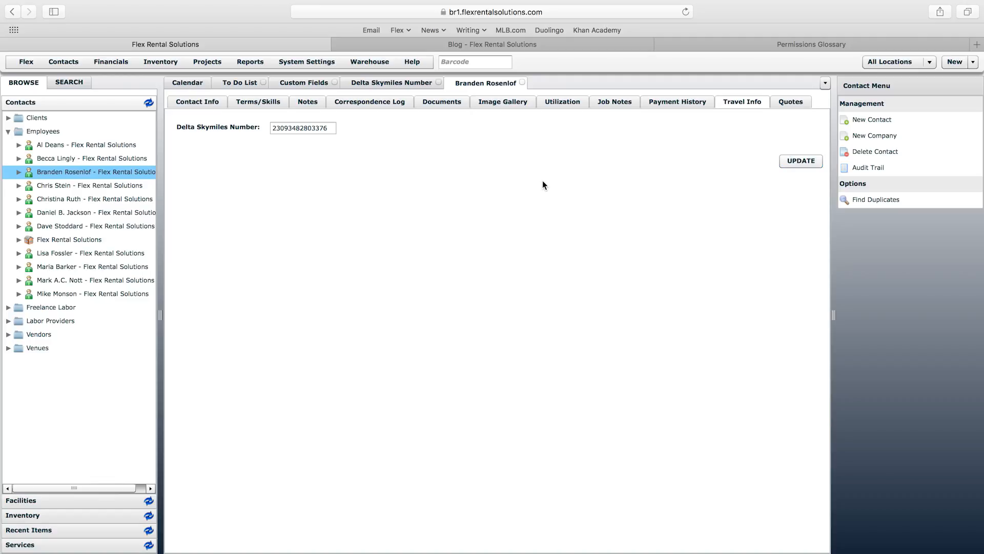
{"action": "left_click", "coordinate": [304, 82]}
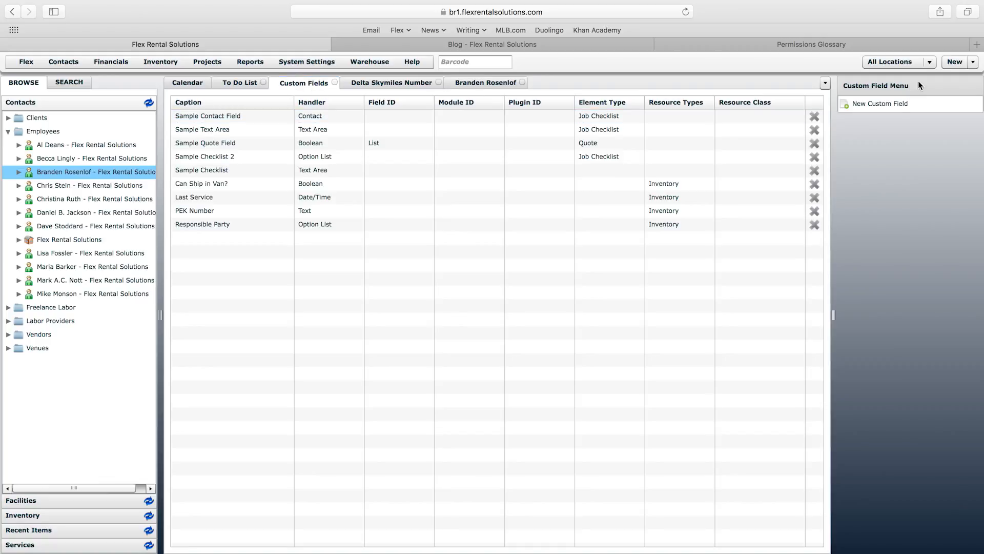
Step: Start another custom field captioned 'AAdvantage Number' with the Free Text data type
{"action": "left_click", "coordinate": [889, 104]}
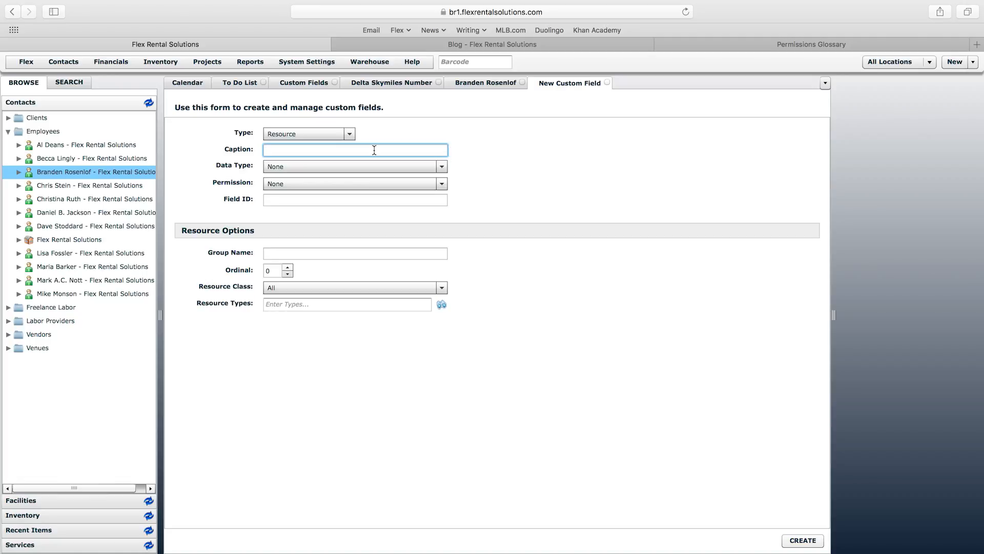
{"action": "type", "text": "AAdvantage Number"}
{"action": "left_click", "coordinate": [378, 165]}
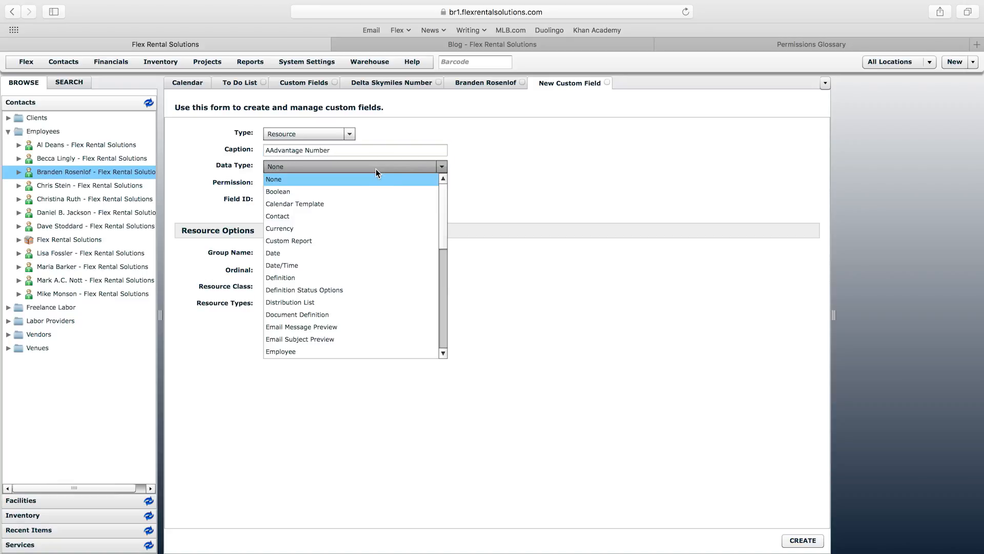
{"action": "scroll", "coordinate": [442, 334], "scroll_direction": "down", "scroll_amount": 3}
{"action": "left_click", "coordinate": [434, 350]}
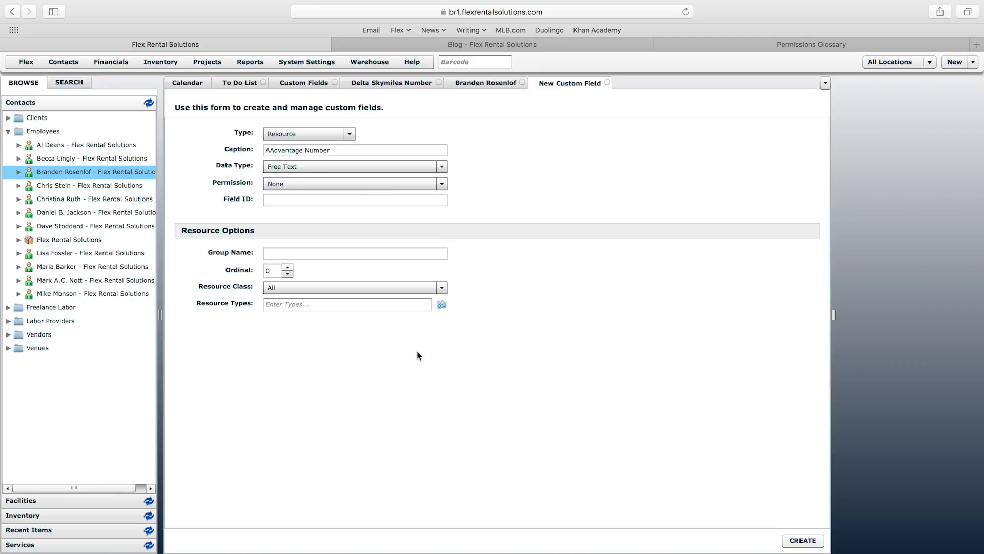
{"action": "left_click", "coordinate": [300, 251]}
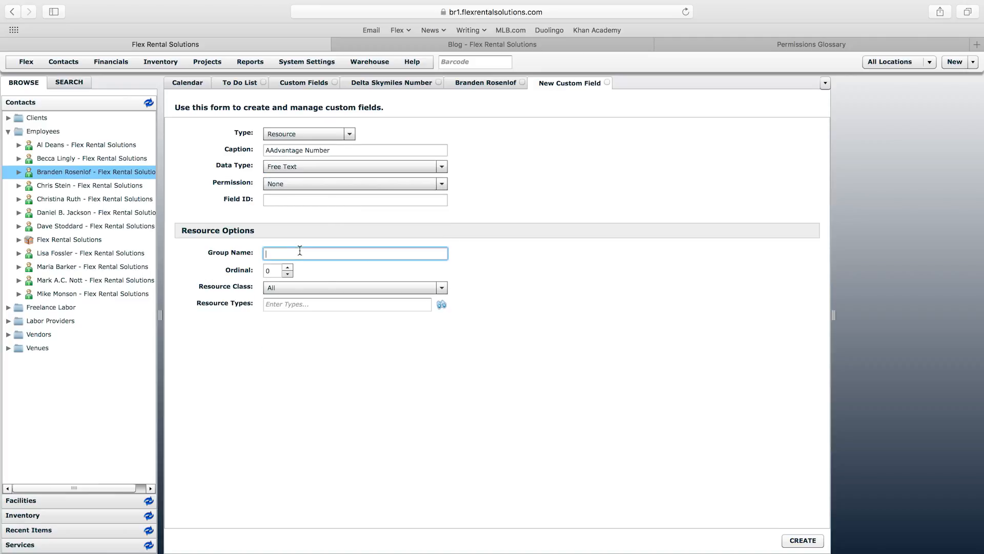
Step: Create AAdvantage Number in the Travel Info group for Employee contacts, then return to the contact
{"action": "type", "text": "Travel Info"}
{"action": "left_click", "coordinate": [320, 287]}
{"action": "left_click", "coordinate": [317, 314]}
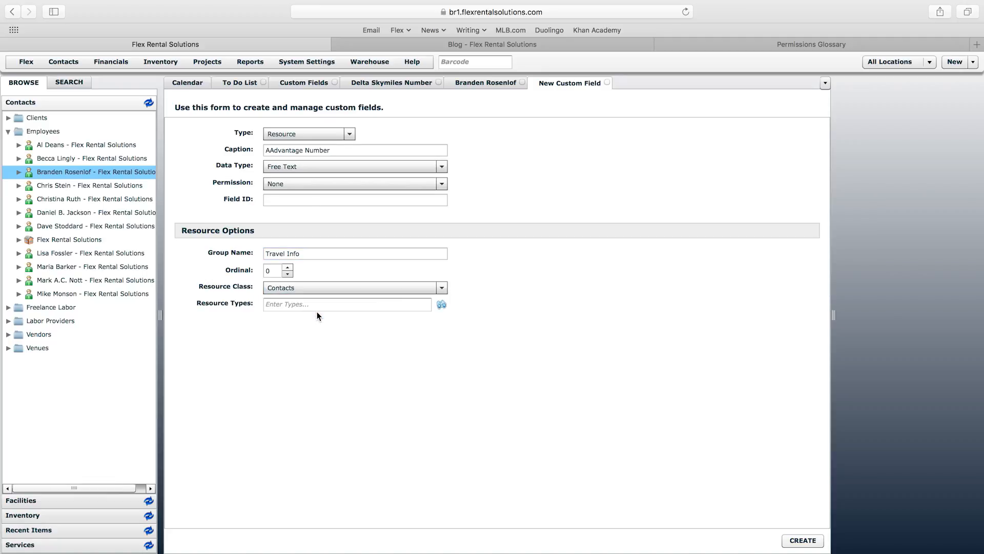
{"action": "left_click", "coordinate": [303, 306]}
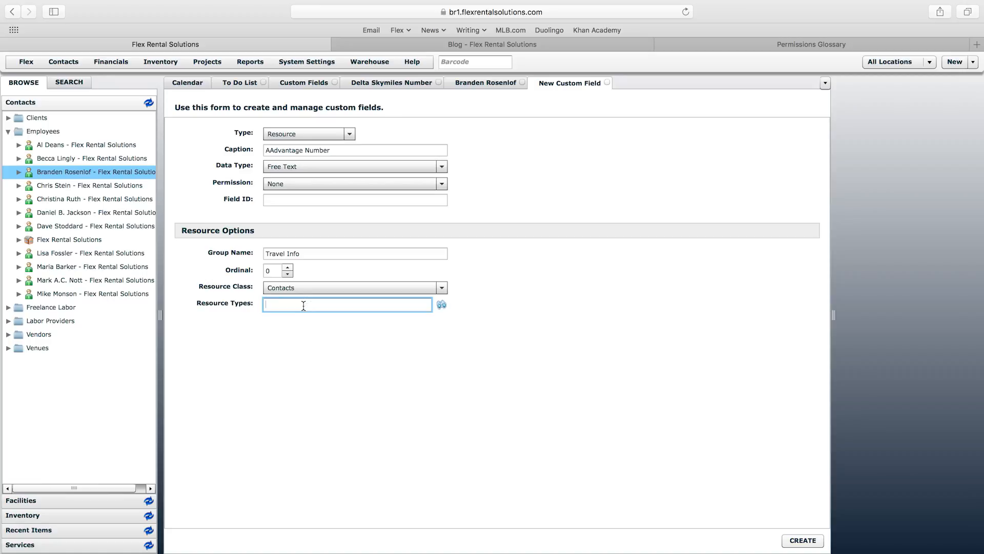
{"action": "type", "text": "emp"}
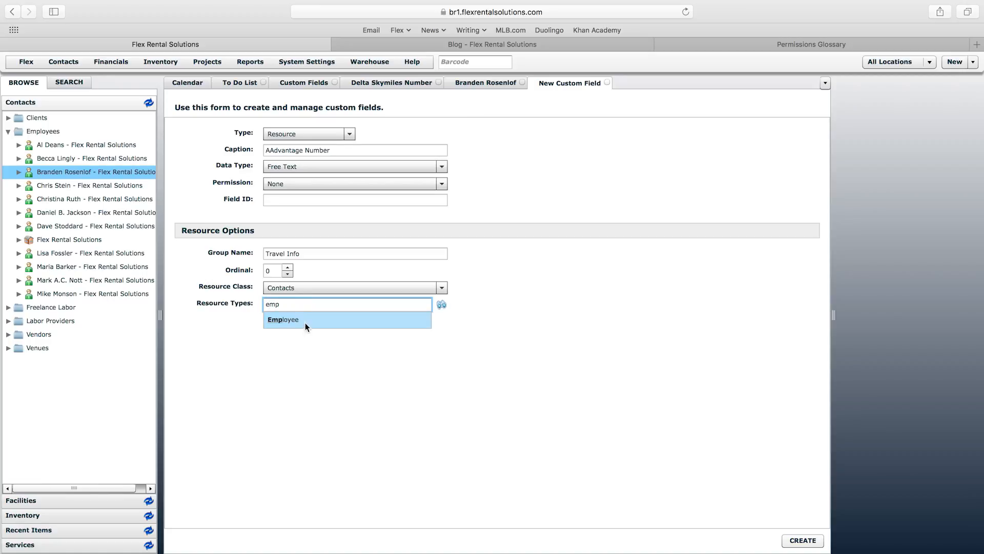
{"action": "left_click", "coordinate": [281, 320]}
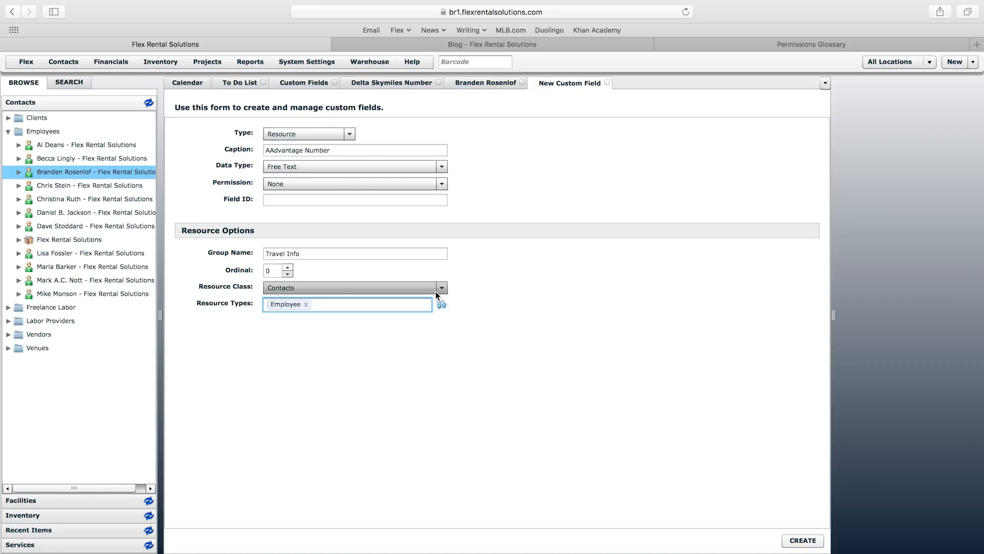
{"action": "left_click", "coordinate": [814, 542]}
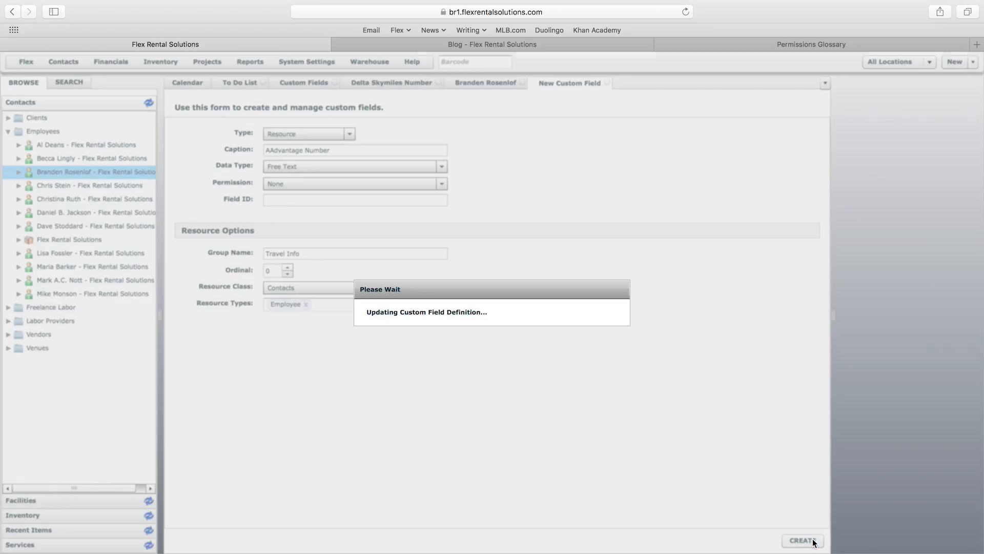
{"action": "left_click", "coordinate": [493, 83]}
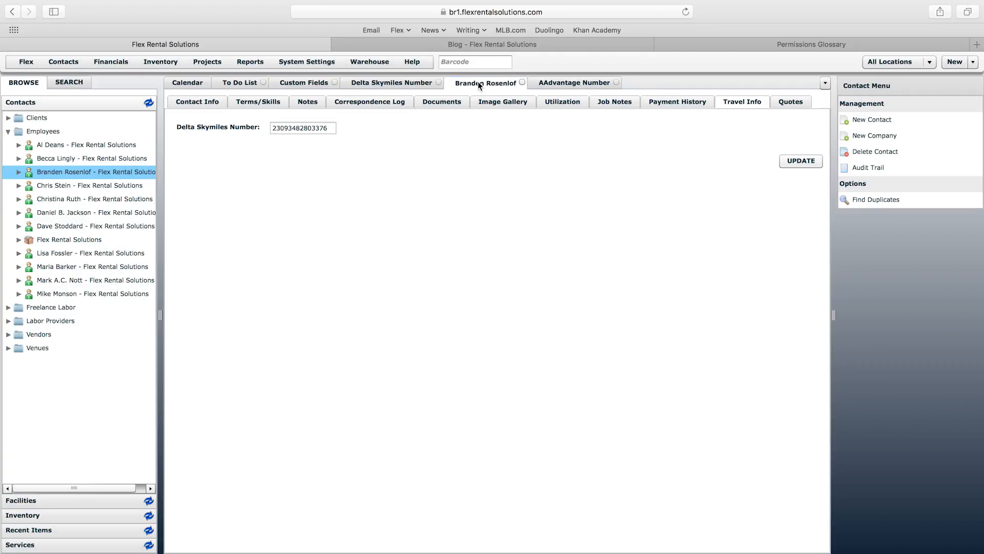
{"action": "right_click", "coordinate": [493, 82]}
Step: Set AAdvantage Number's ordinal to 1 so it follows Delta Skymiles Number
{"action": "left_click", "coordinate": [600, 111]}
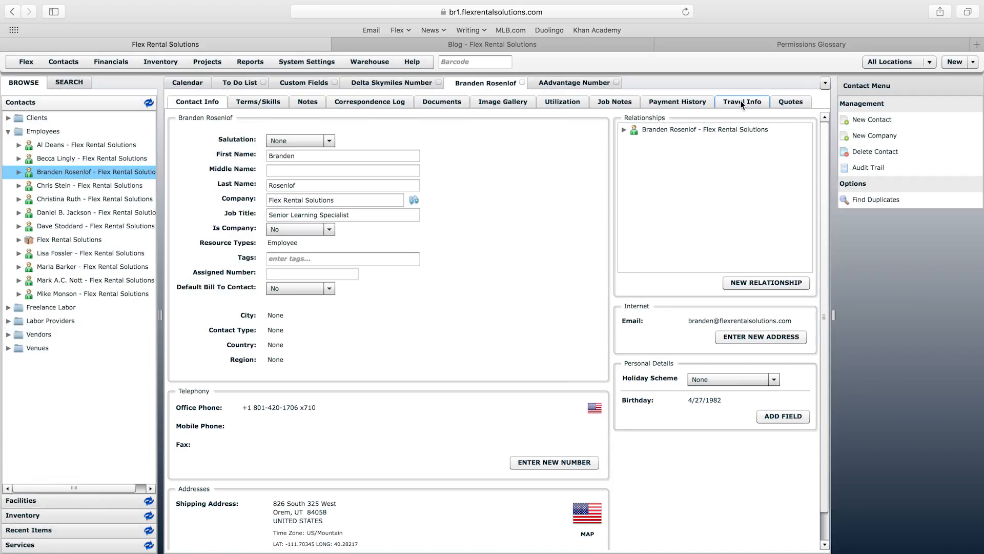
{"action": "left_click", "coordinate": [742, 103]}
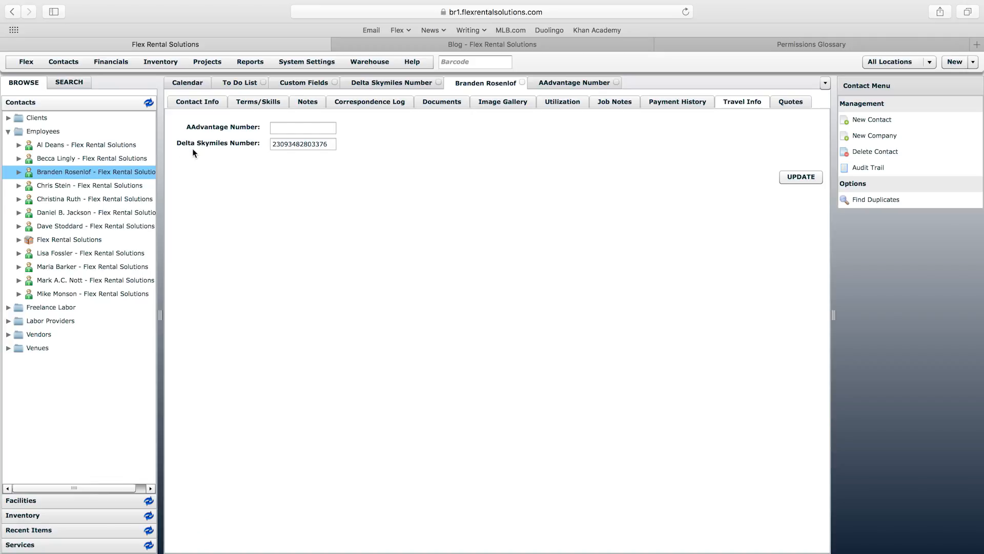
{"action": "left_click", "coordinate": [395, 84]}
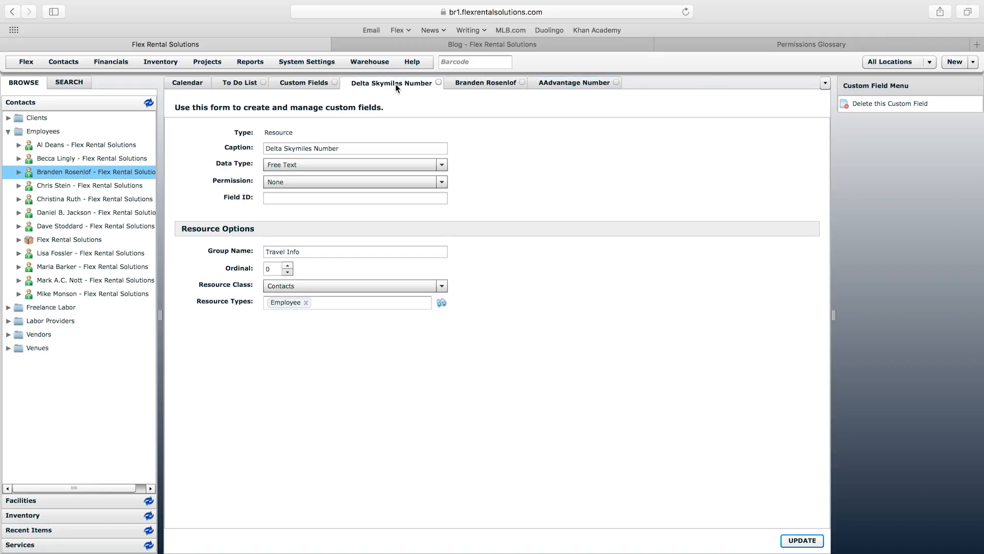
{"action": "left_click", "coordinate": [574, 83]}
{"action": "left_click", "coordinate": [288, 266]}
{"action": "left_click", "coordinate": [803, 540]}
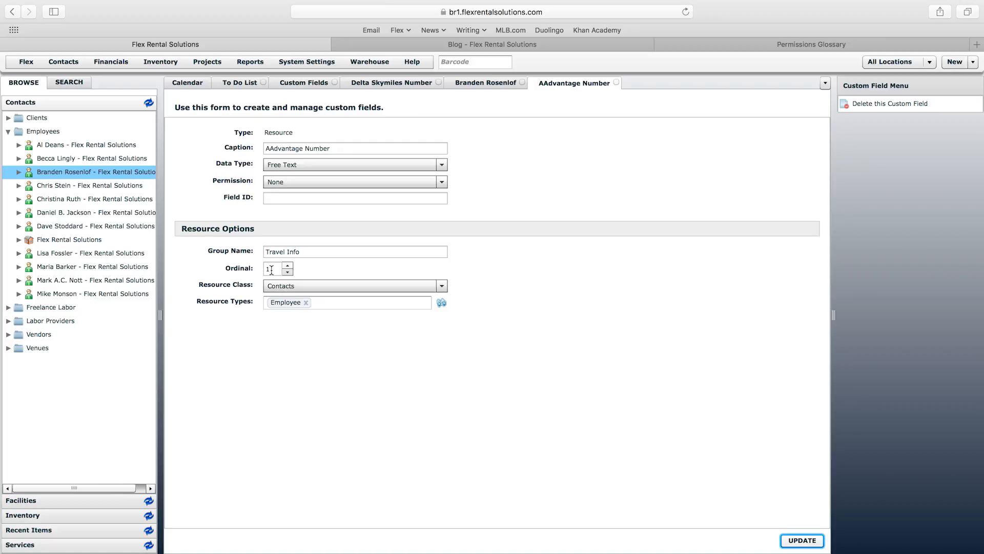
Step: Reload the employee's contact to confirm the new Travel Info field order
{"action": "left_click", "coordinate": [484, 83]}
{"action": "right_click", "coordinate": [484, 84]}
{"action": "left_click", "coordinate": [514, 115]}
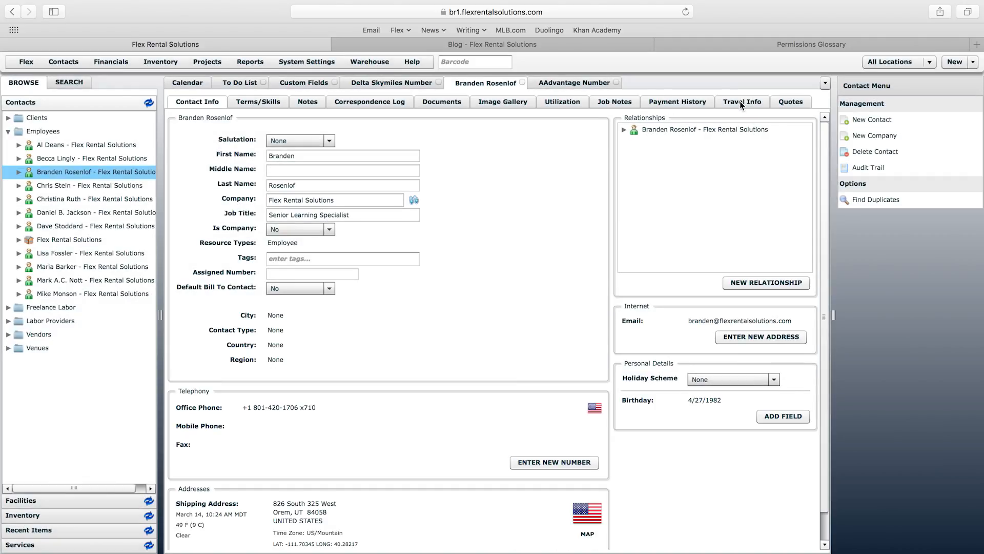
{"action": "left_click", "coordinate": [740, 100]}
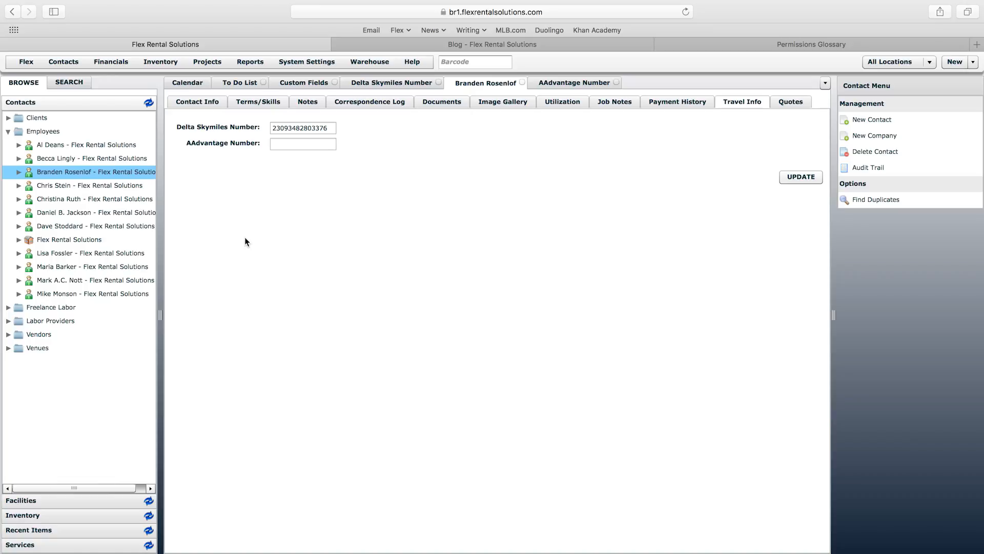
{"action": "left_click", "coordinate": [306, 83]}
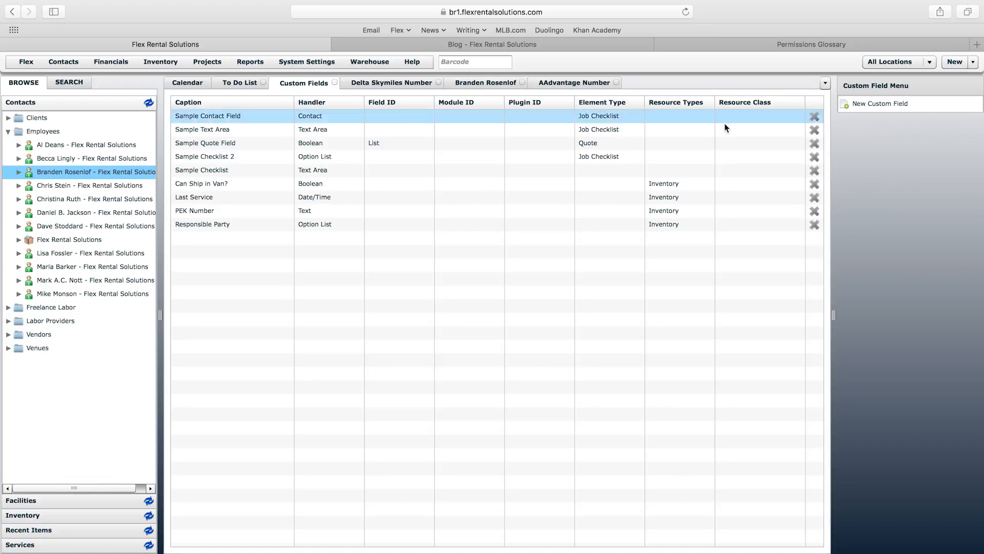
Step: Start a new Boolean custom field captioned 'Passport?'
{"action": "left_click", "coordinate": [886, 104]}
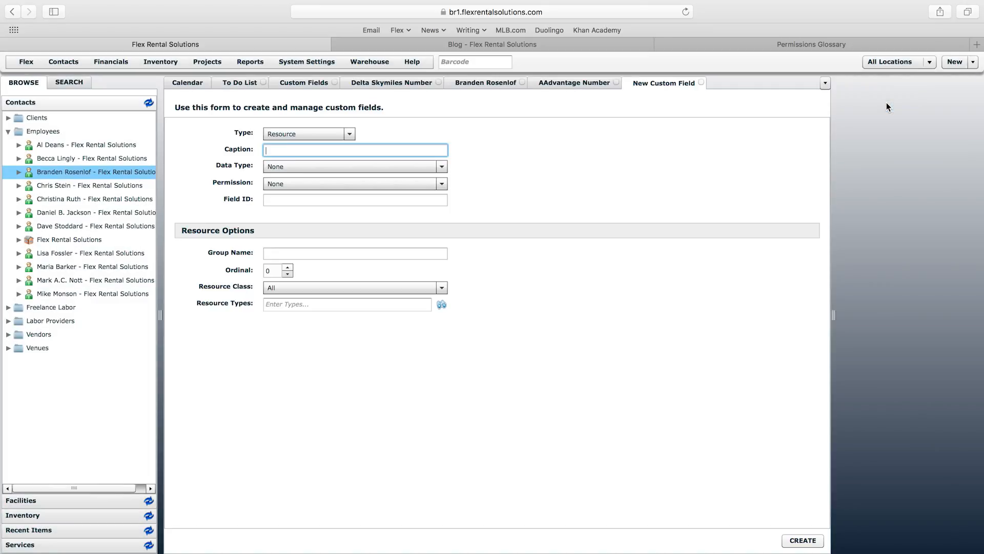
{"action": "left_click", "coordinate": [441, 167]}
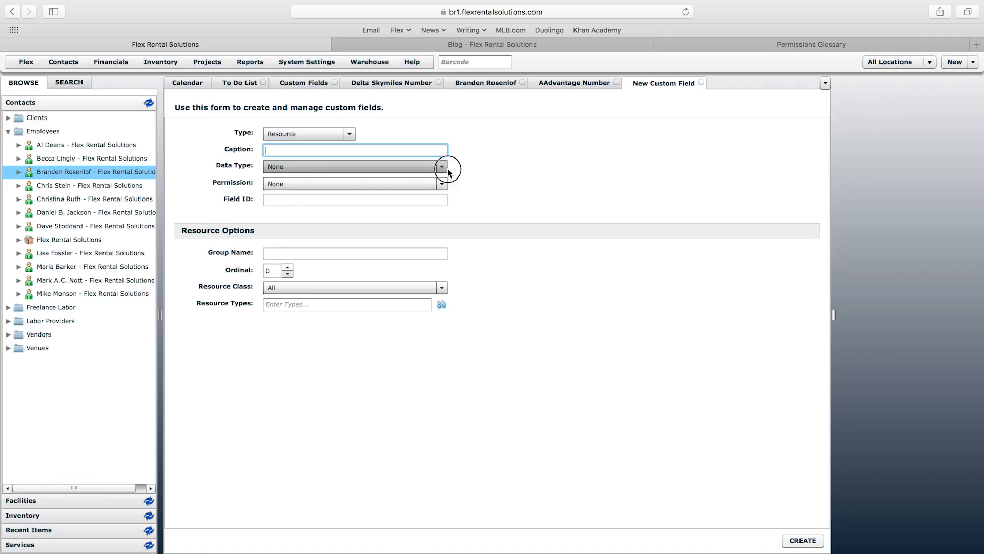
{"action": "mouse_move", "coordinate": [444, 200]}
{"action": "left_mouse_down"}
{"action": "mouse_move", "coordinate": [444, 229]}
{"action": "mouse_move", "coordinate": [444, 193]}
{"action": "mouse_move", "coordinate": [444, 219]}
{"action": "left_mouse_up"}
{"action": "scroll", "coordinate": [444, 192], "scroll_direction": "down", "scroll_amount": 2}
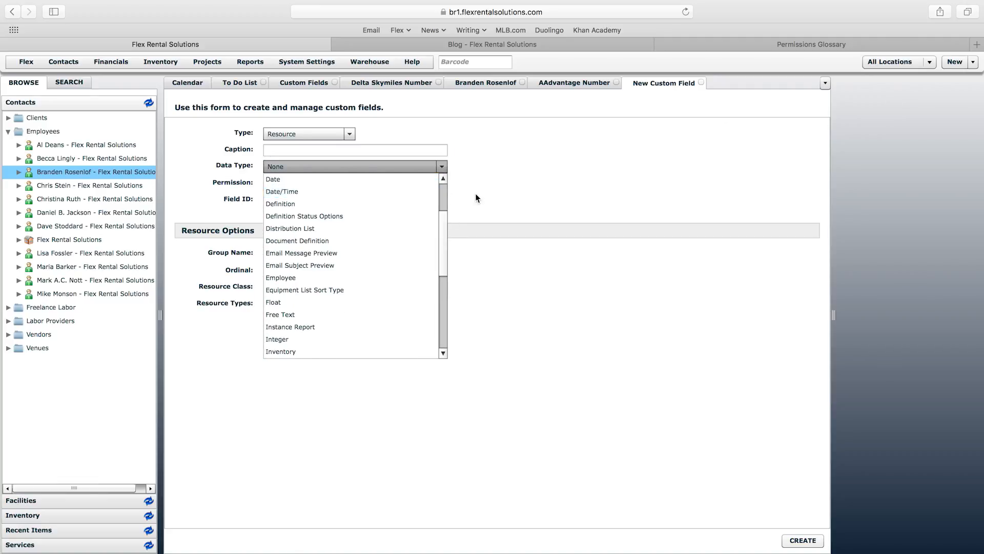
{"action": "scroll", "coordinate": [444, 188], "scroll_direction": "up", "scroll_amount": 3}
{"action": "left_click", "coordinate": [401, 192]}
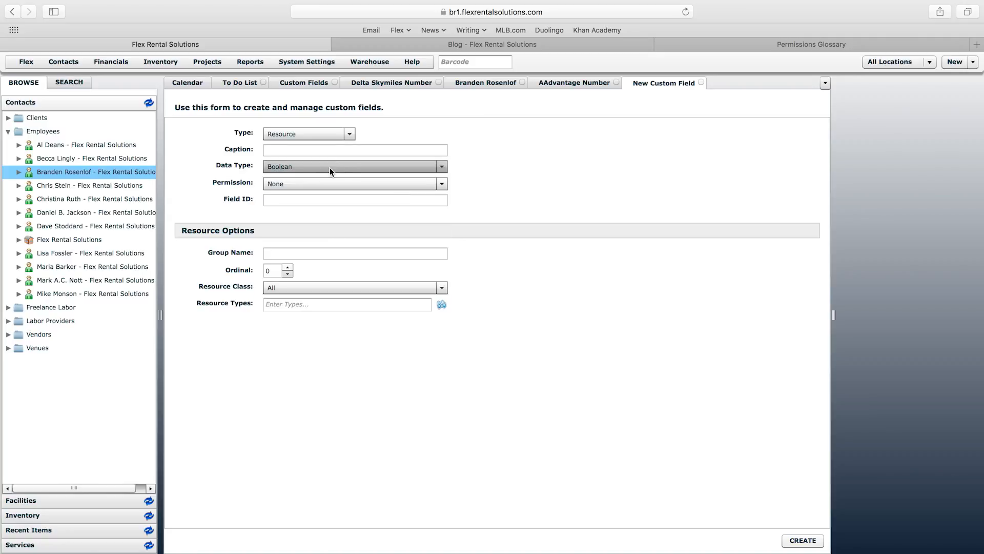
{"action": "left_click", "coordinate": [337, 149]}
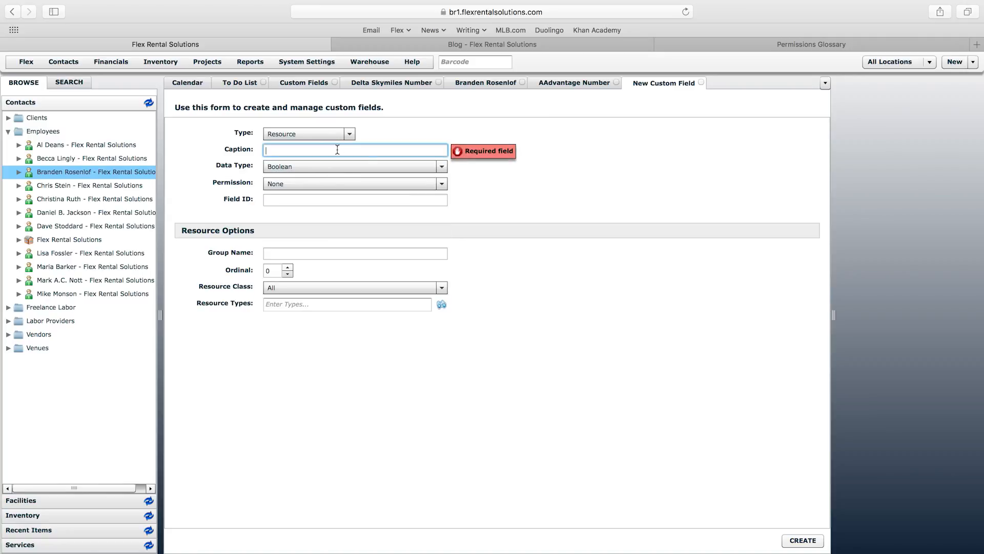
{"action": "type", "text": "Passport?"}
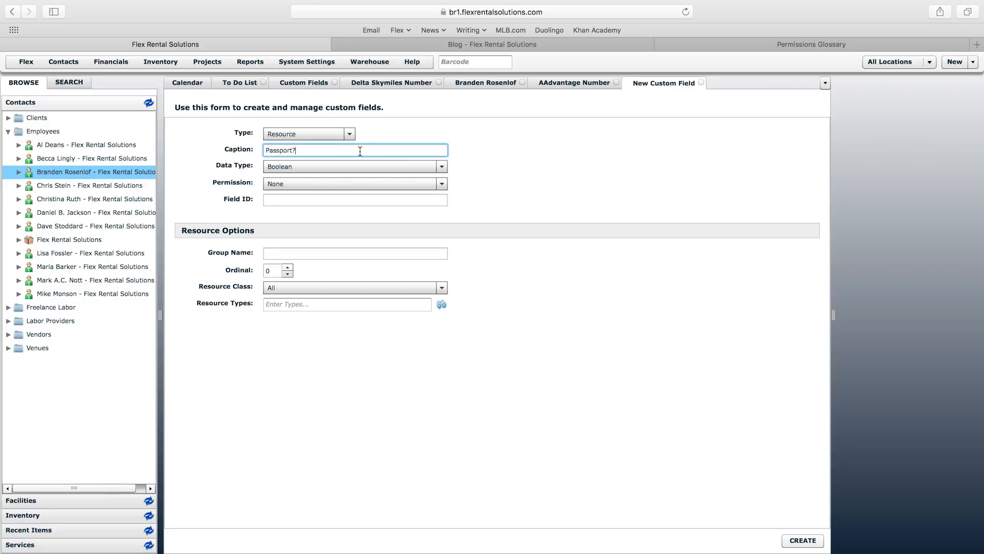
Step: Put Passport? in the Travel Info group with a higher ordinal, limited to Contacts, and create it
{"action": "left_click", "coordinate": [332, 253]}
{"action": "type", "text": "Travel Info"}
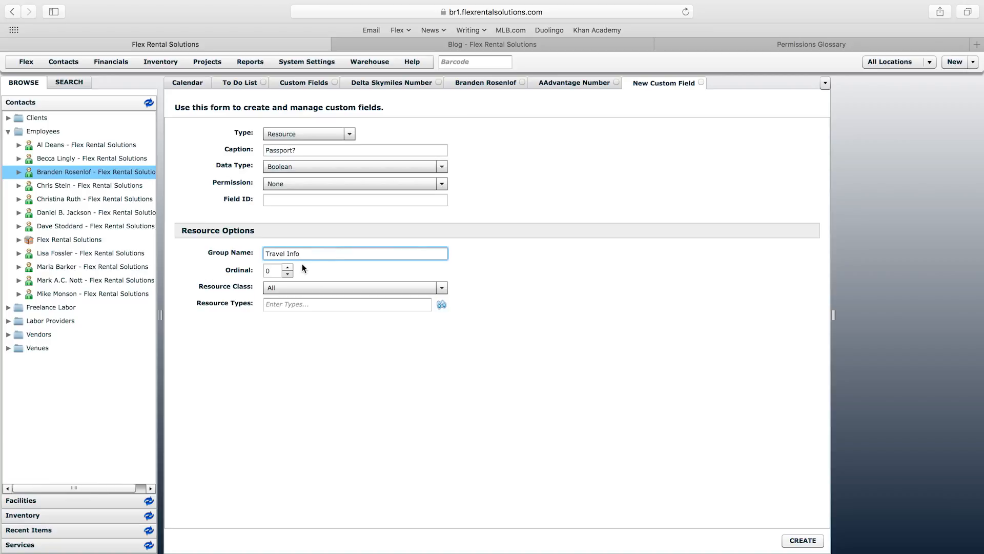
{"action": "left_click", "coordinate": [289, 267]}
{"action": "left_click", "coordinate": [293, 285]}
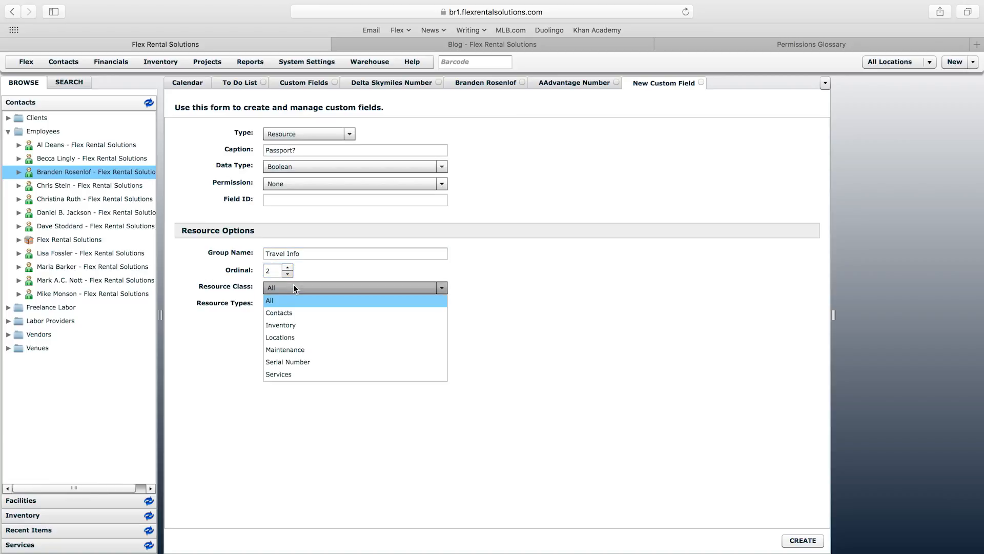
{"action": "left_click", "coordinate": [314, 313]}
{"action": "left_click", "coordinate": [803, 540]}
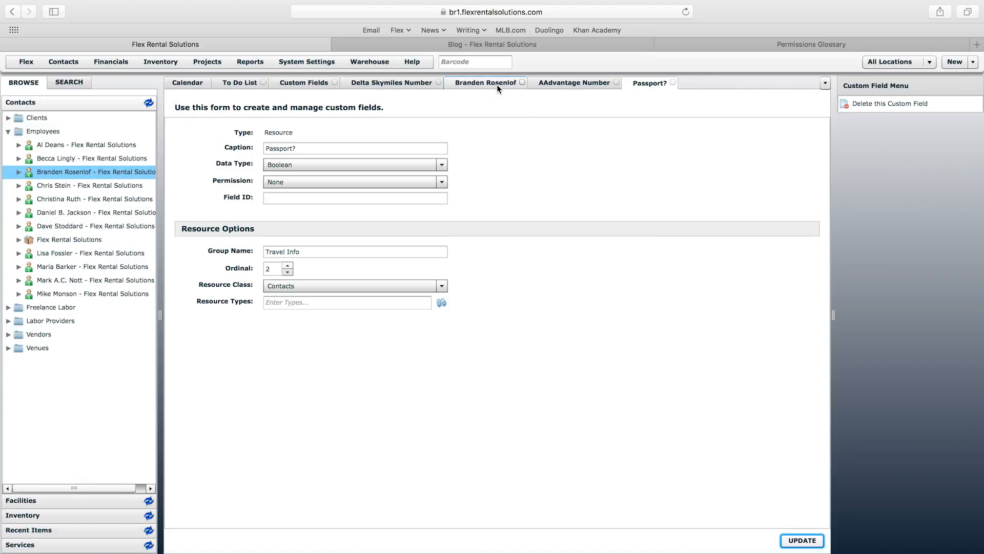
Step: Reload the employee's contact and set Passport? to Yes on Travel Info
{"action": "left_click", "coordinate": [496, 83]}
{"action": "right_click", "coordinate": [496, 84]}
{"action": "left_click", "coordinate": [533, 114]}
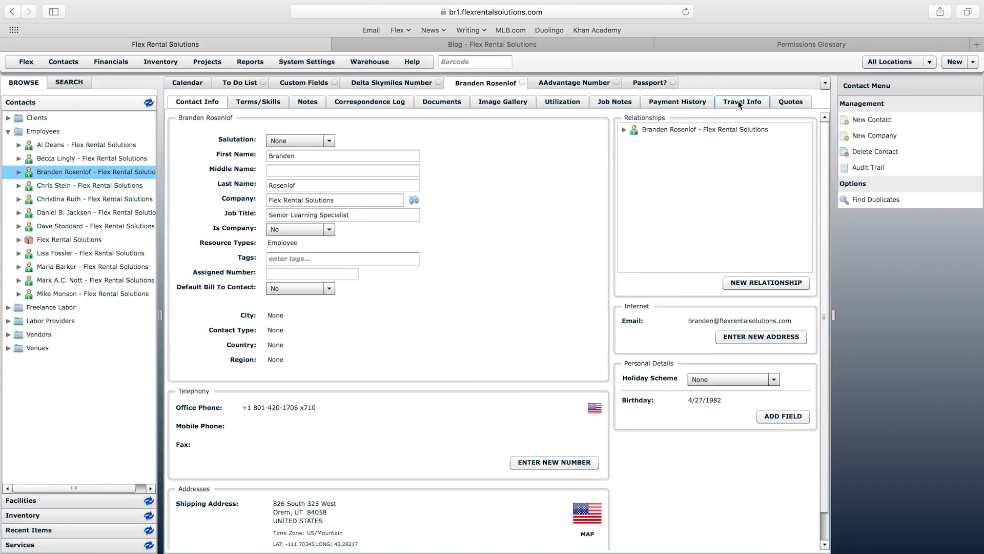
{"action": "left_click", "coordinate": [738, 101]}
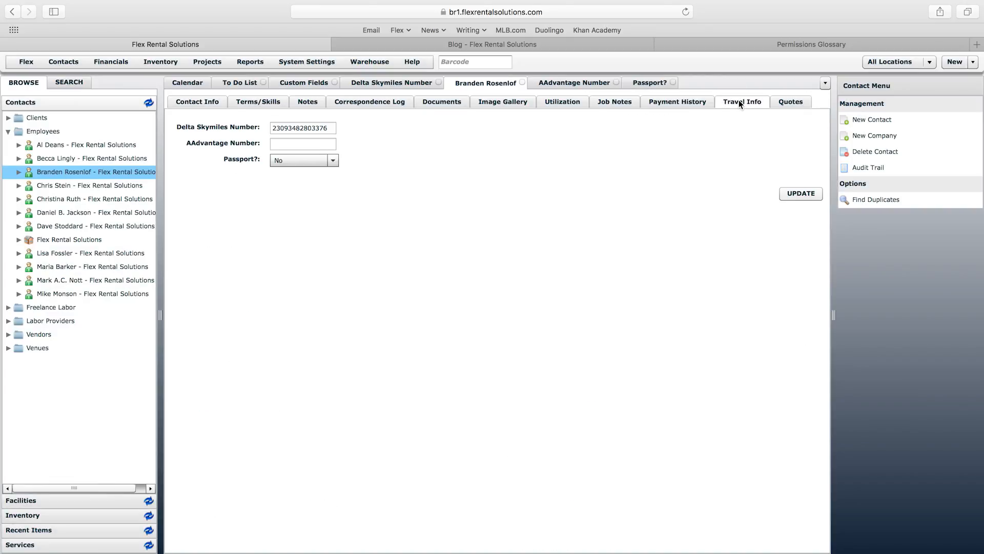
{"action": "left_click", "coordinate": [274, 158]}
{"action": "left_click", "coordinate": [290, 183]}
{"action": "left_click", "coordinate": [802, 193]}
{"action": "left_click", "coordinate": [649, 84]}
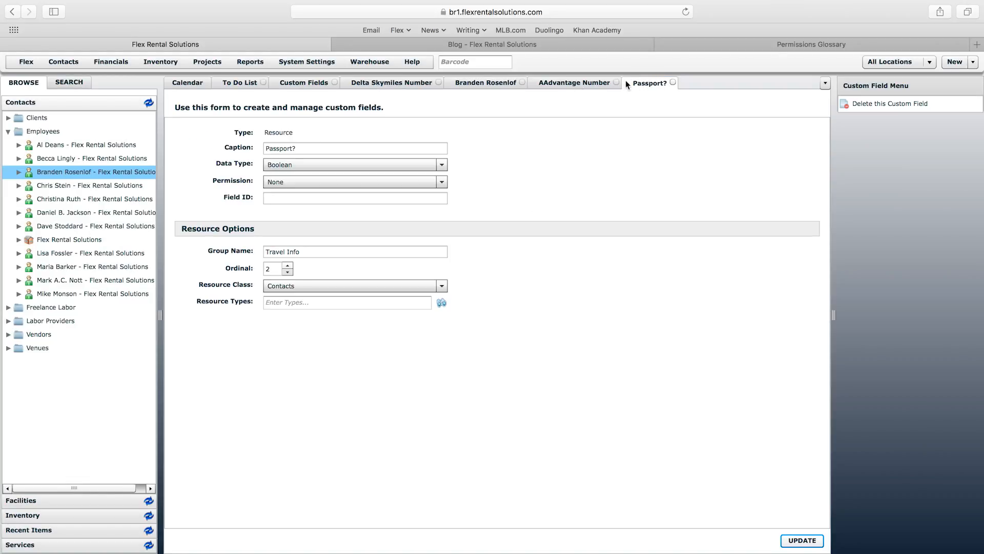
{"action": "left_click", "coordinate": [277, 82]}
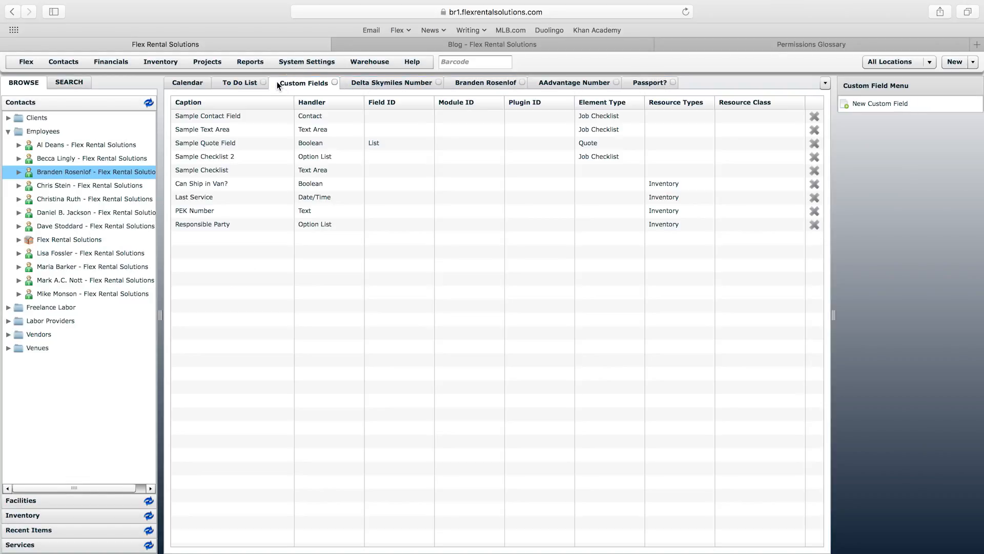
Step: Start a new Option List custom field, leaving permission at None
{"action": "left_click", "coordinate": [893, 106]}
{"action": "left_click", "coordinate": [388, 166]}
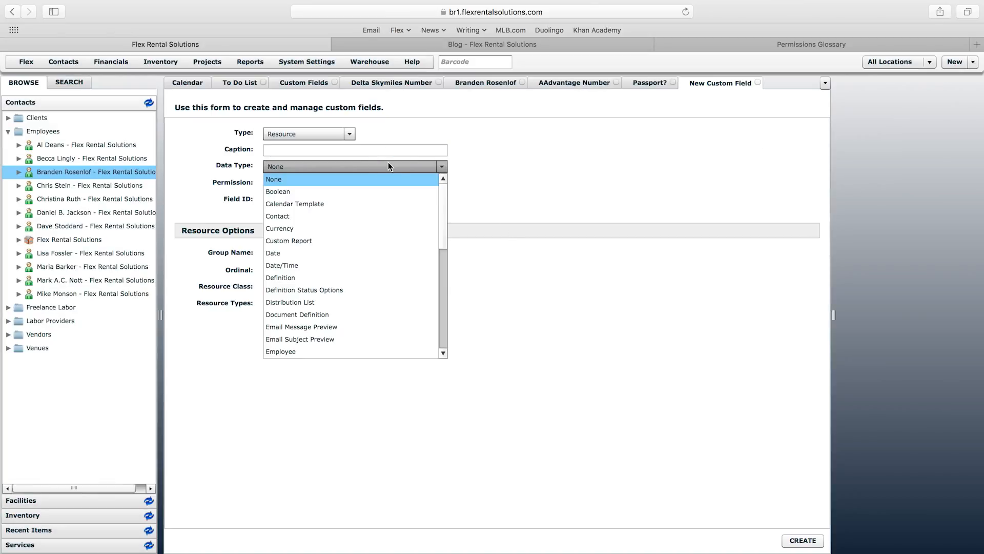
{"action": "left_click_drag", "start_coordinate": [440, 229], "coordinate": [443, 331]}
{"action": "left_click", "coordinate": [442, 183]}
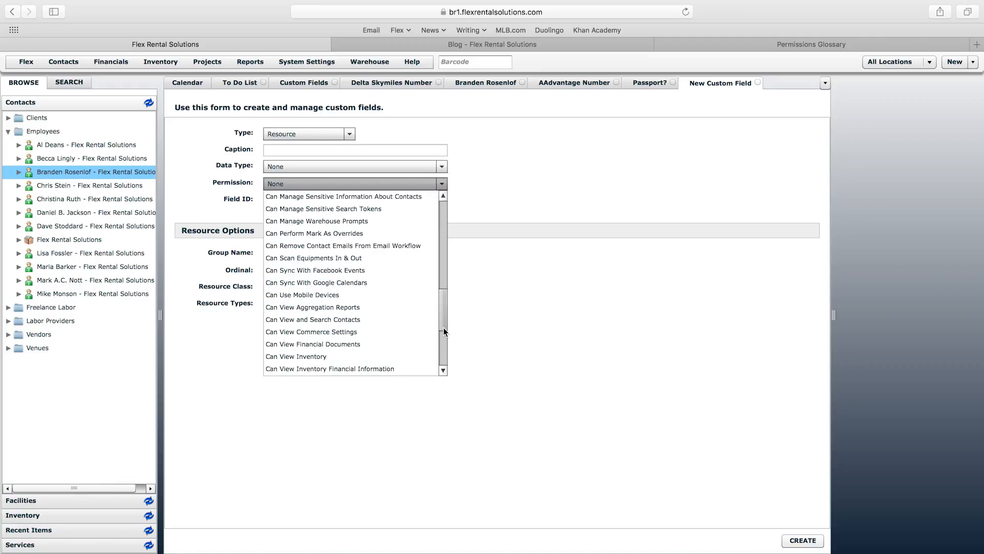
{"action": "left_click", "coordinate": [500, 220]}
{"action": "left_click", "coordinate": [442, 166]}
{"action": "left_click_drag", "start_coordinate": [440, 310], "coordinate": [443, 328]}
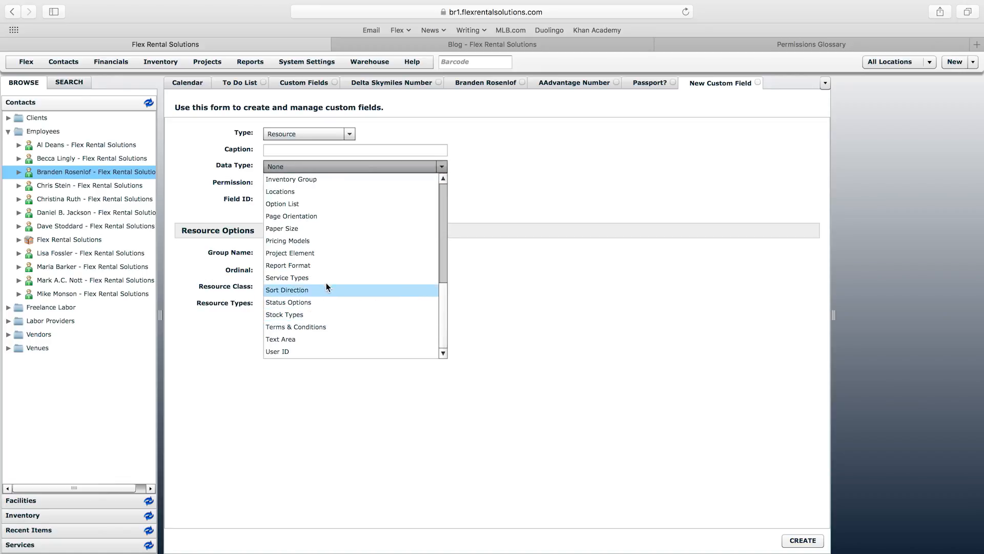
{"action": "left_click", "coordinate": [285, 204]}
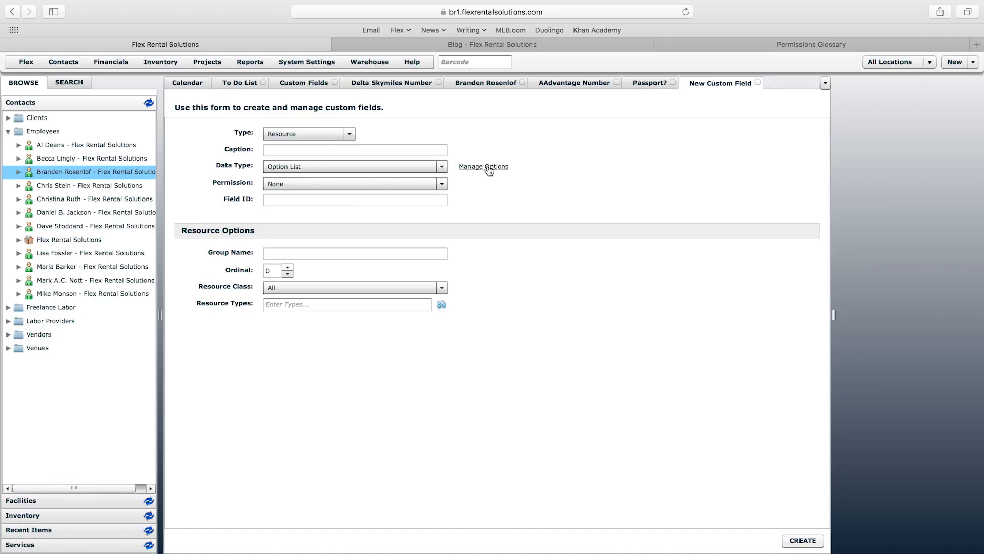
Step: Caption the field 'Preferred Seat' and begin adding its options
{"action": "left_click", "coordinate": [427, 148]}
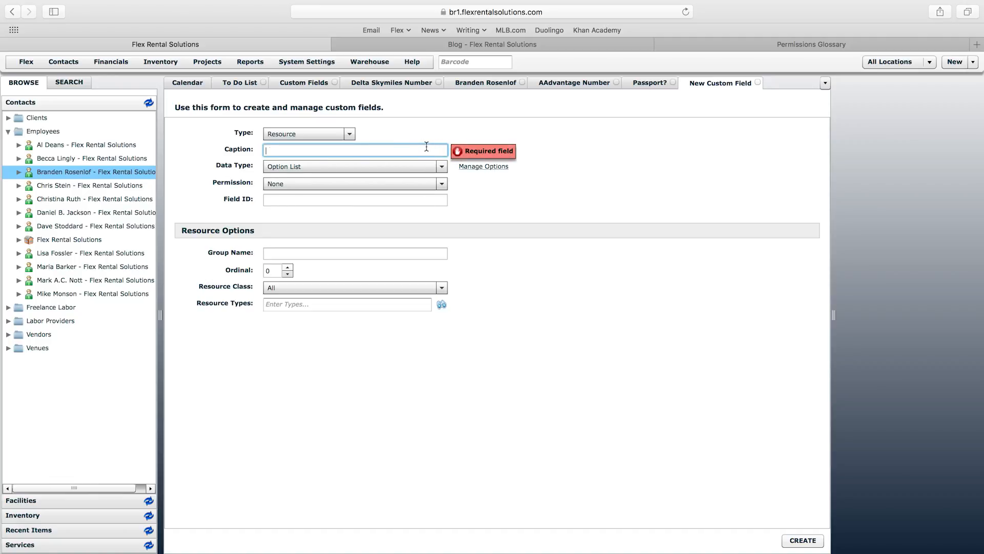
{"action": "type", "text": "Preferred Seat"}
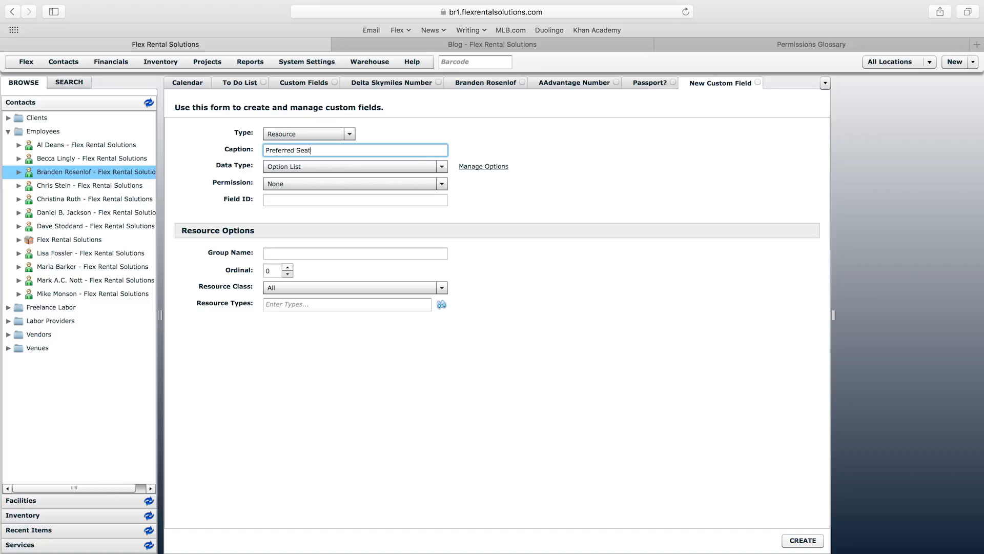
{"action": "left_click", "coordinate": [472, 168]}
{"action": "left_click", "coordinate": [399, 211]}
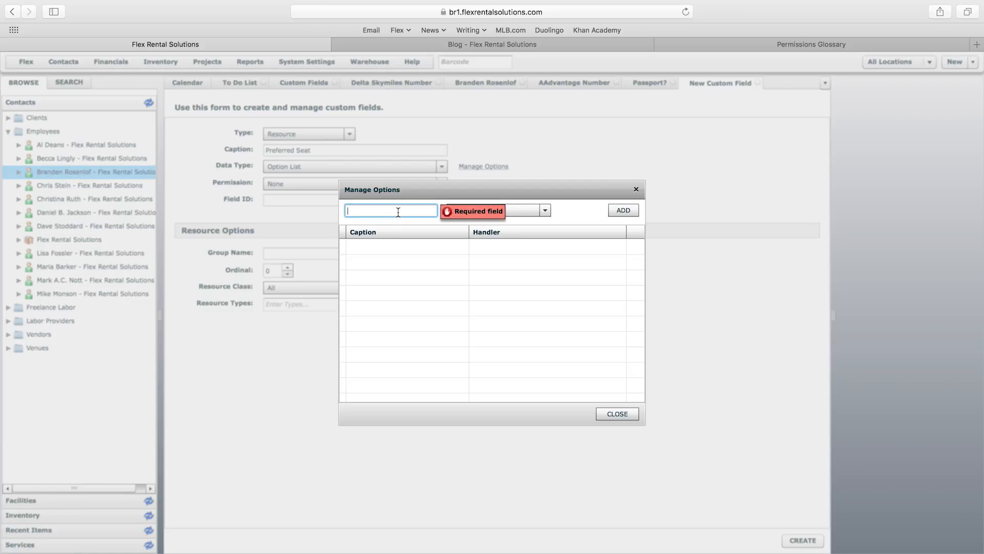
Step: Add the Aisle option using the Text option handler
{"action": "type", "text": "Aisle"}
{"action": "left_click", "coordinate": [624, 209]}
{"action": "left_click", "coordinate": [539, 211]}
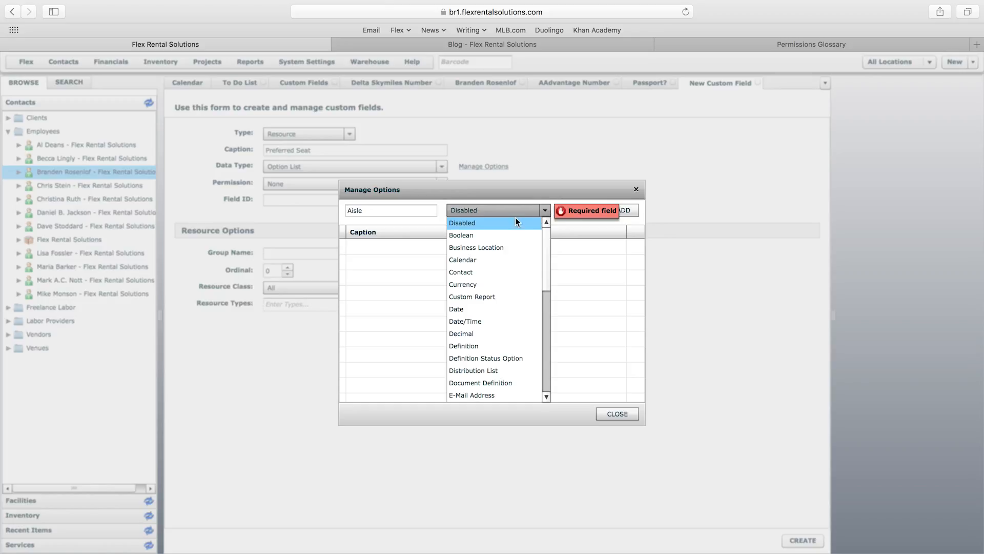
{"action": "left_click_drag", "start_coordinate": [546, 241], "coordinate": [546, 377]}
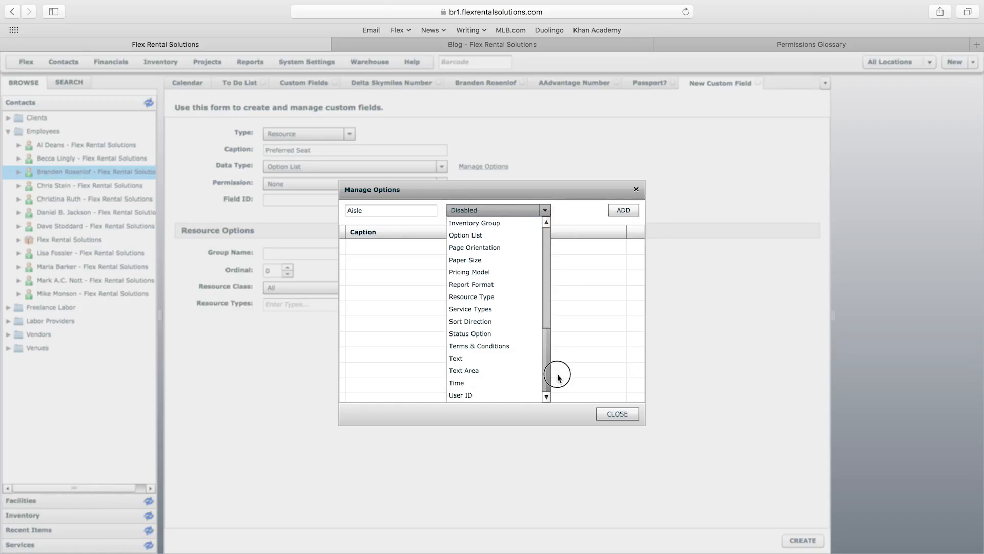
{"action": "left_click", "coordinate": [481, 357]}
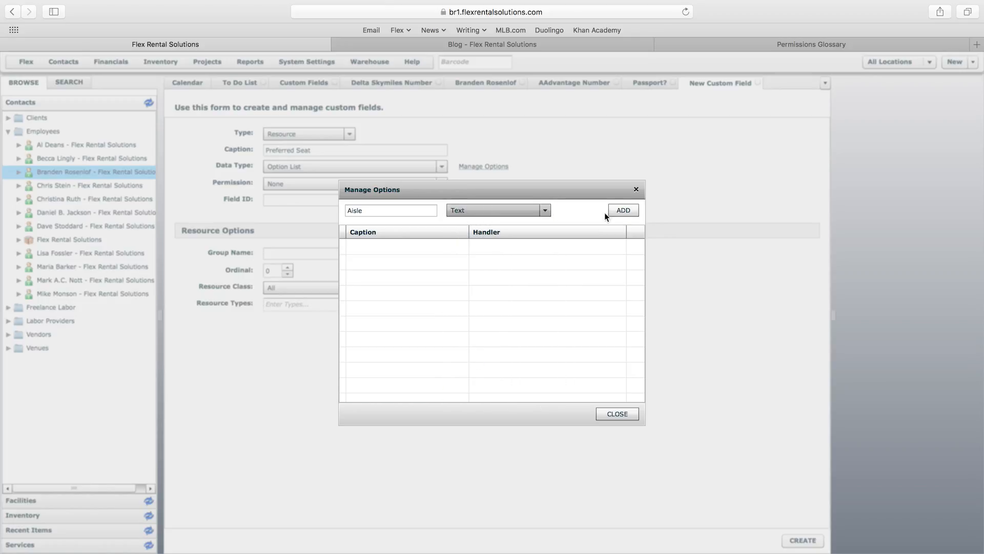
{"action": "left_click", "coordinate": [619, 211]}
Step: Add the Window, Middle and First Class options and close the options manager
{"action": "left_click", "coordinate": [397, 211]}
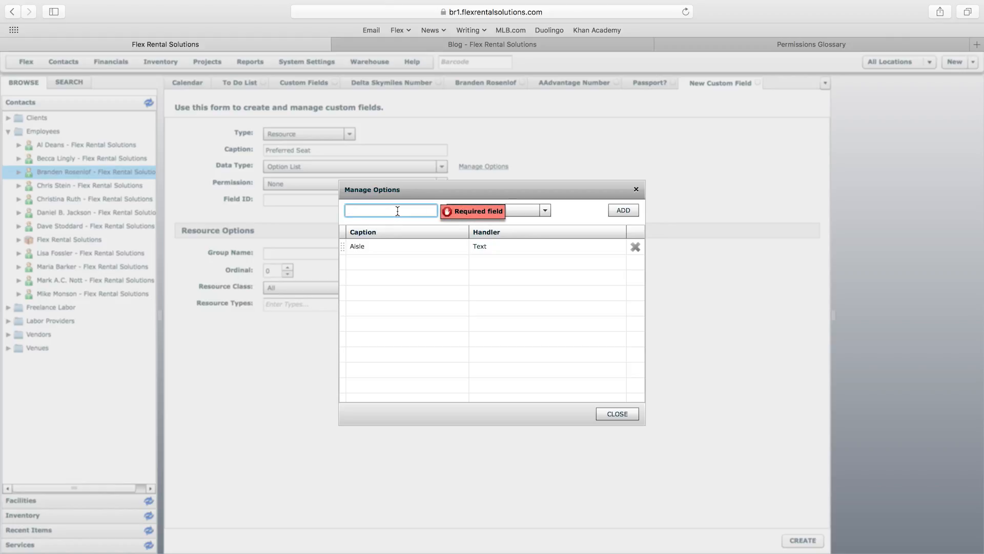
{"action": "type", "text": "Window"}
{"action": "key", "text": "Return"}
{"action": "left_click", "coordinate": [398, 210]}
{"action": "type", "text": "M"}
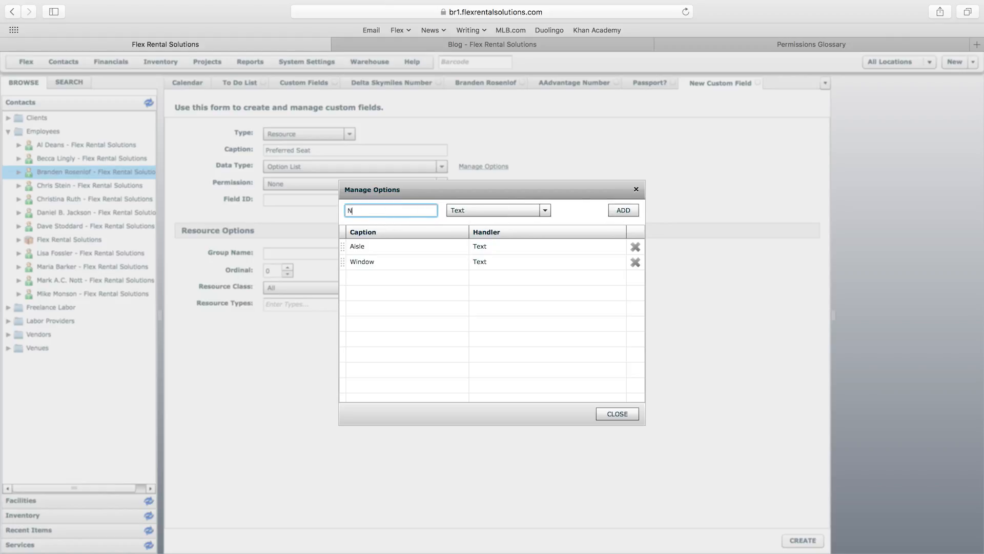
{"action": "type", "text": "iddle"}
{"action": "left_click", "coordinate": [623, 210]}
{"action": "left_click", "coordinate": [407, 214]}
{"action": "type", "text": "First Class"}
{"action": "left_click", "coordinate": [629, 211]}
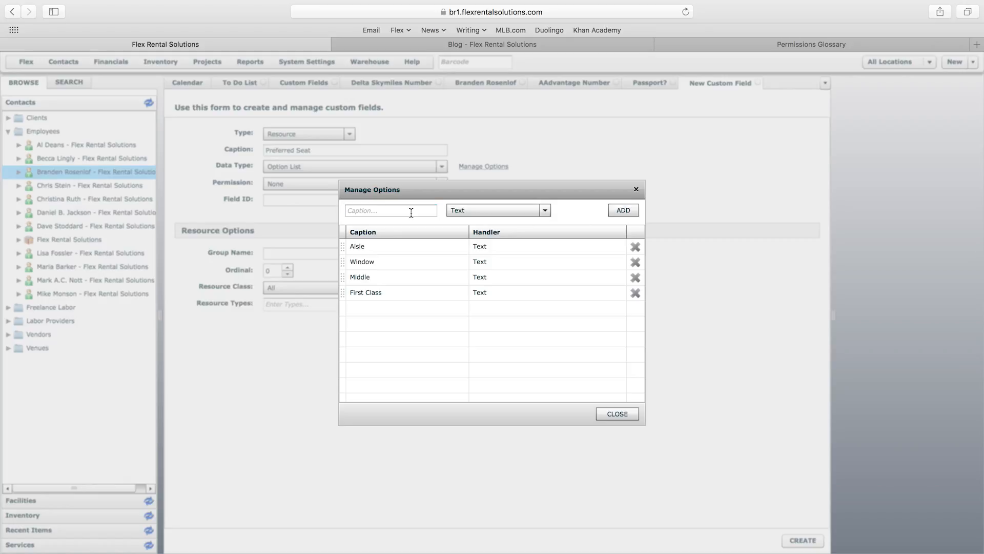
{"action": "left_click", "coordinate": [624, 415]}
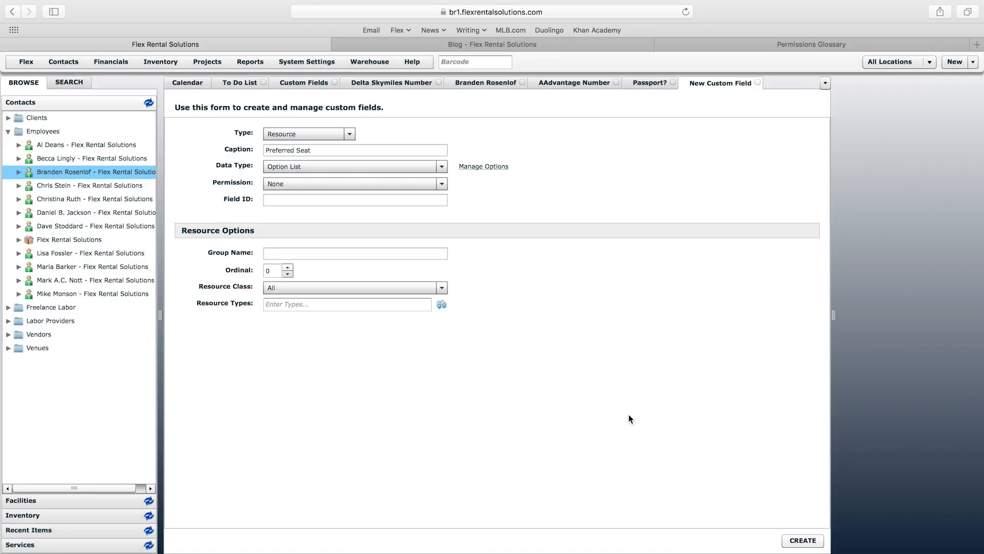
Step: Set group Travel Info, ordinal 3, class Contacts and type Employee, then create the field
{"action": "left_click", "coordinate": [355, 252]}
{"action": "type", "text": "Travel Info"}
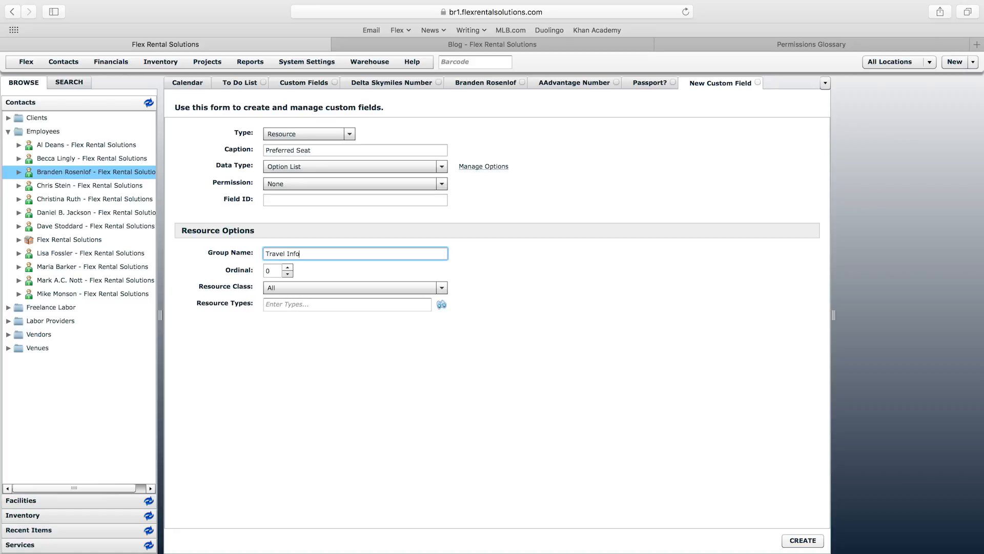
{"action": "left_click", "coordinate": [288, 268]}
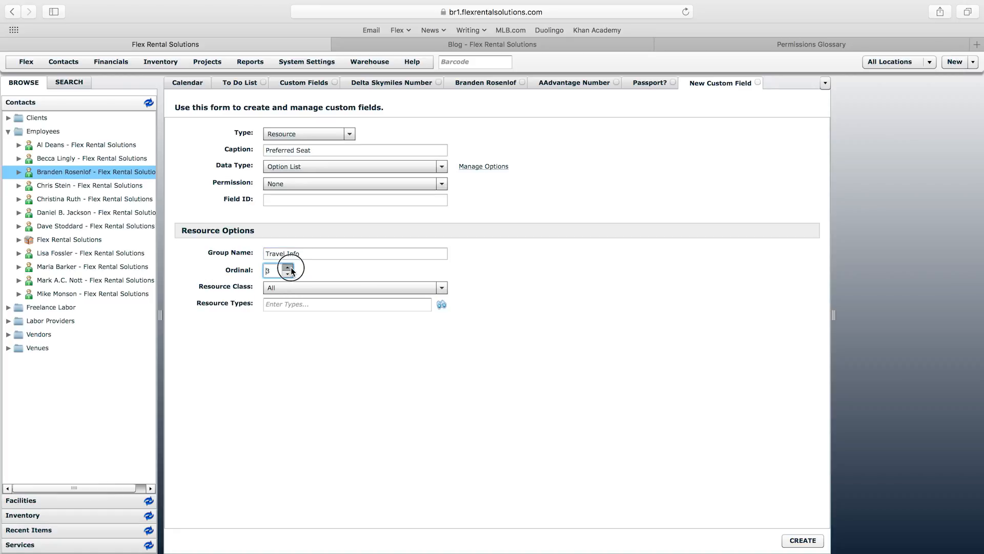
{"action": "left_click", "coordinate": [298, 288]}
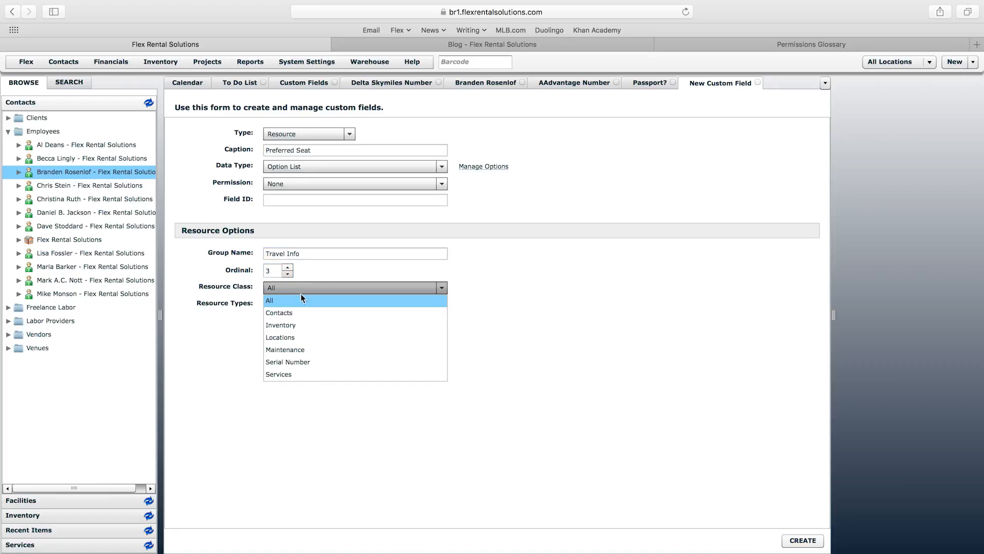
{"action": "left_click", "coordinate": [296, 311]}
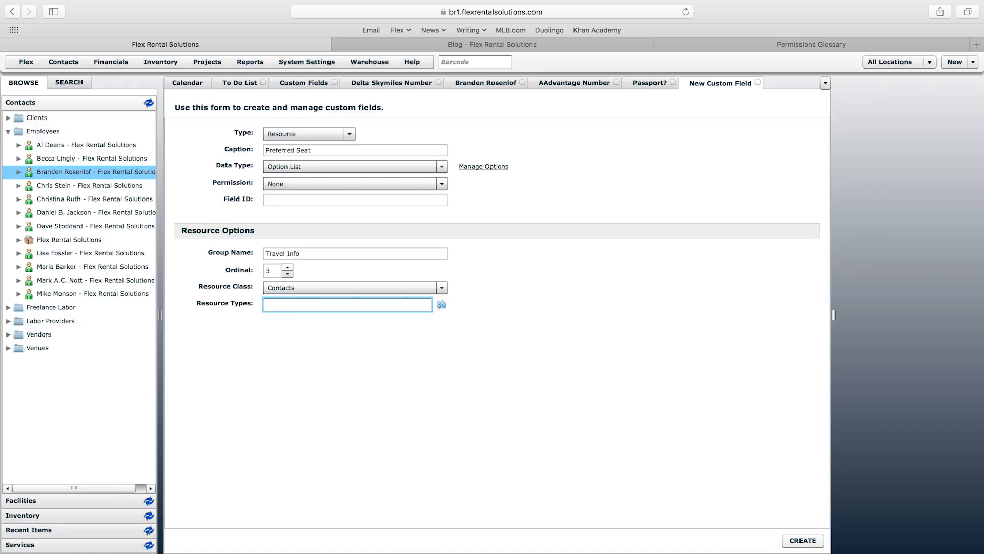
{"action": "type", "text": "emp"}
{"action": "left_click", "coordinate": [298, 321]}
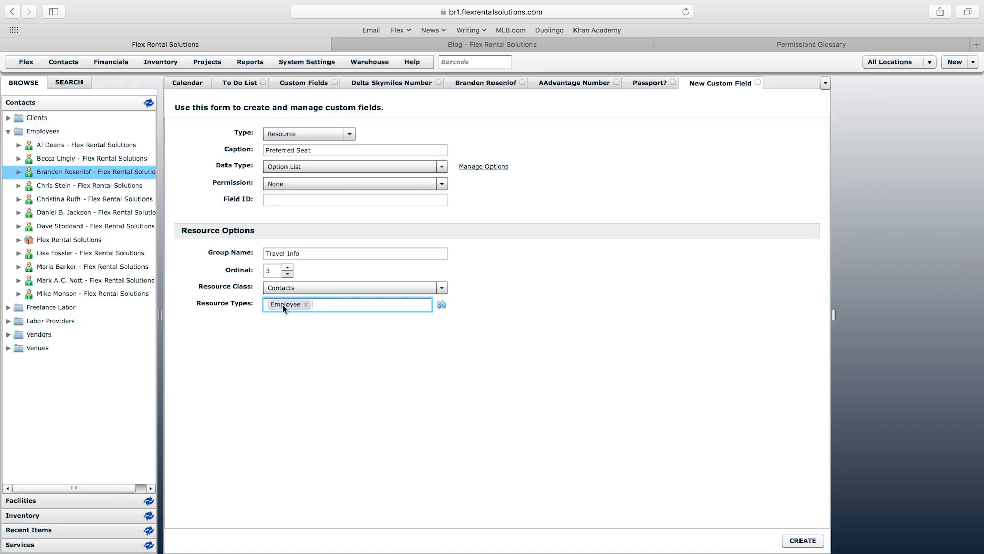
{"action": "left_click", "coordinate": [803, 540]}
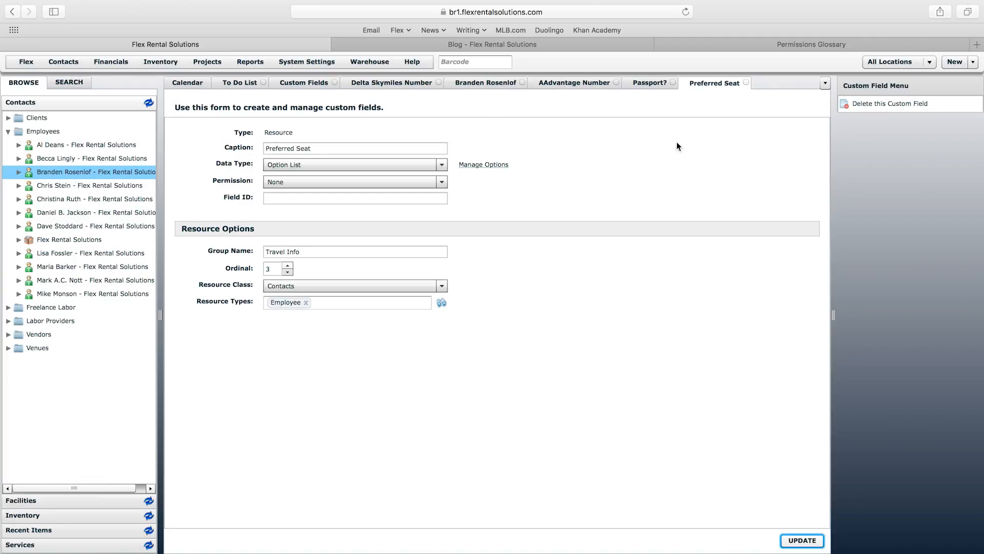
{"action": "left_click", "coordinate": [487, 85]}
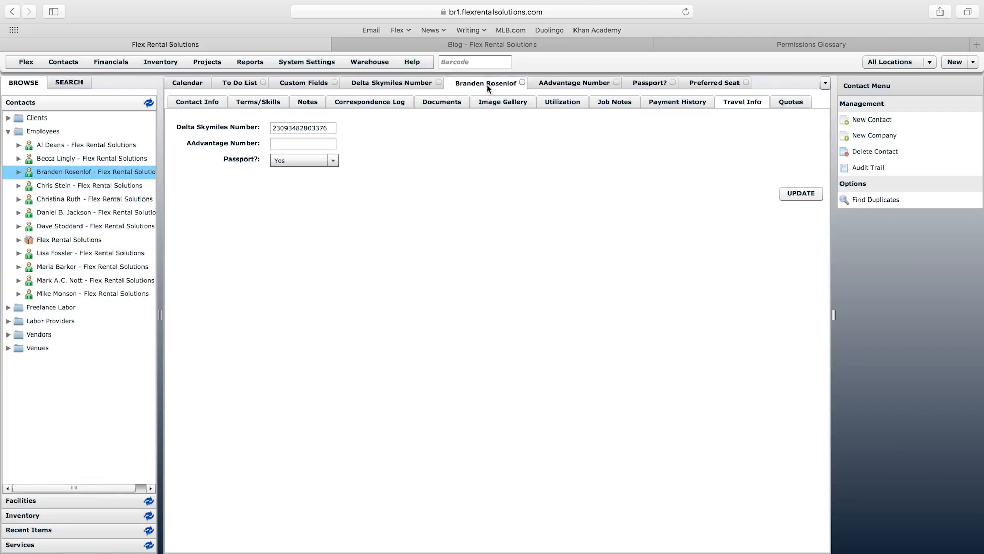
Step: Set the employee's Preferred Seat to First Class, then start another new custom field
{"action": "right_click", "coordinate": [488, 85]}
{"action": "left_click", "coordinate": [523, 113]}
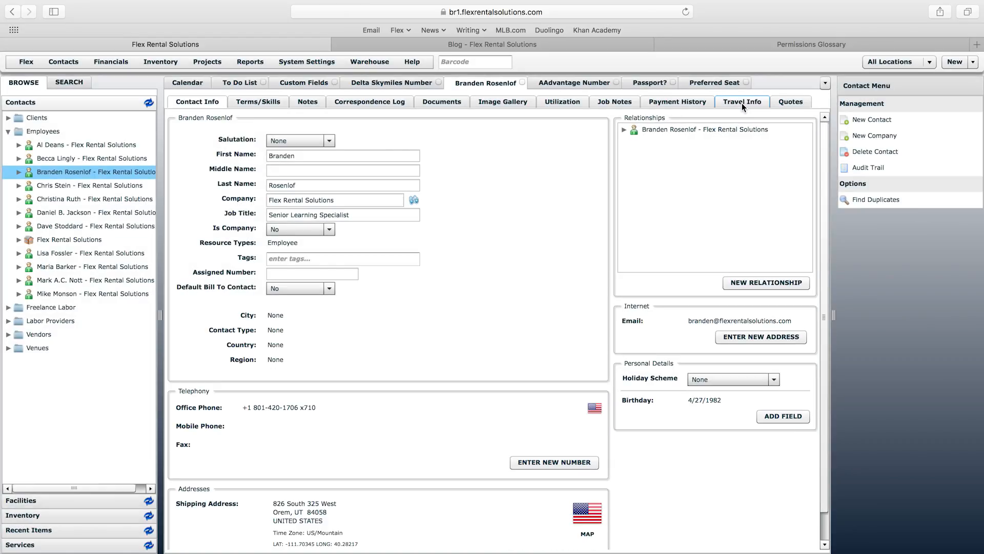
{"action": "left_click", "coordinate": [742, 103]}
{"action": "left_click", "coordinate": [324, 179]}
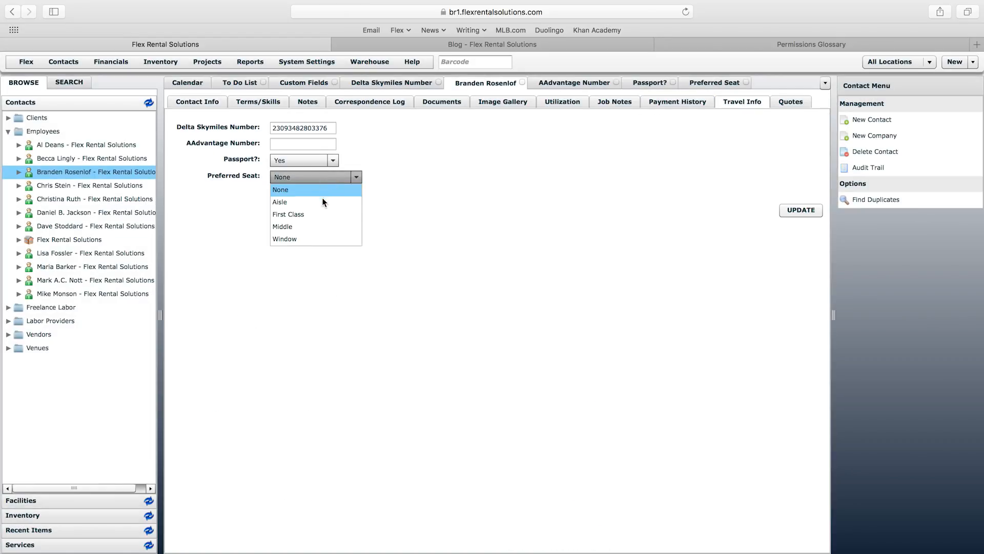
{"action": "left_click", "coordinate": [324, 214]}
{"action": "left_click", "coordinate": [799, 211]}
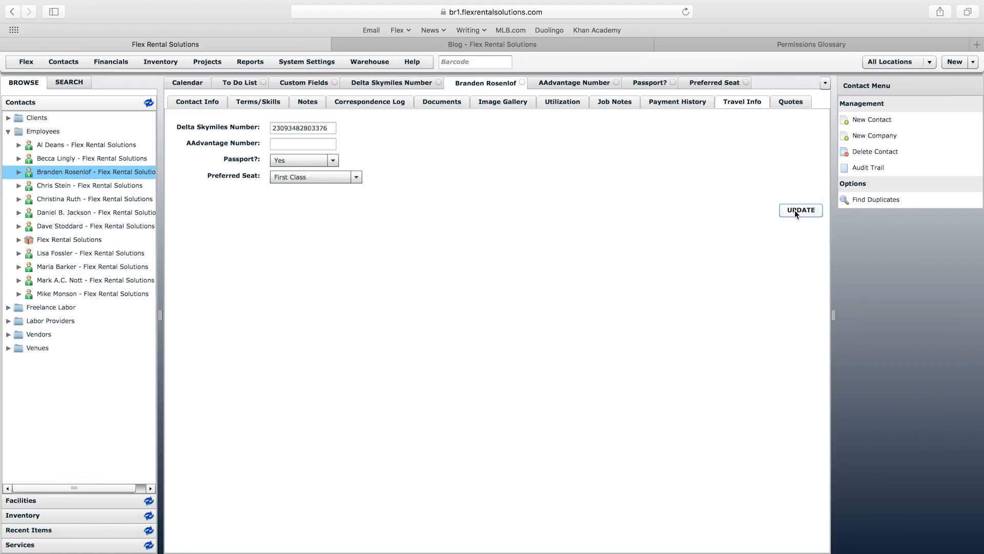
{"action": "left_click", "coordinate": [304, 83]}
{"action": "left_click", "coordinate": [864, 106]}
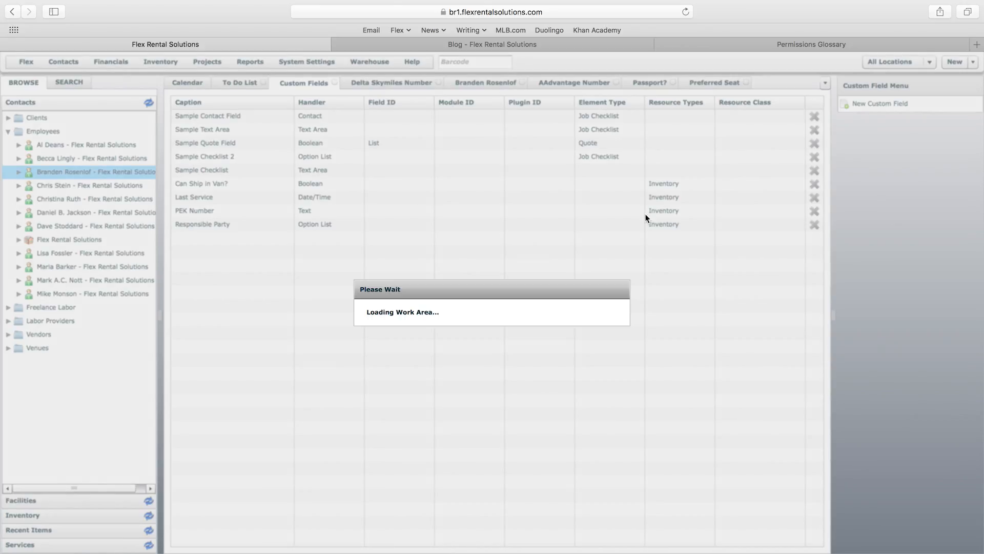
Step: Choose Contact as the new custom field's data type
{"action": "left_click", "coordinate": [423, 166]}
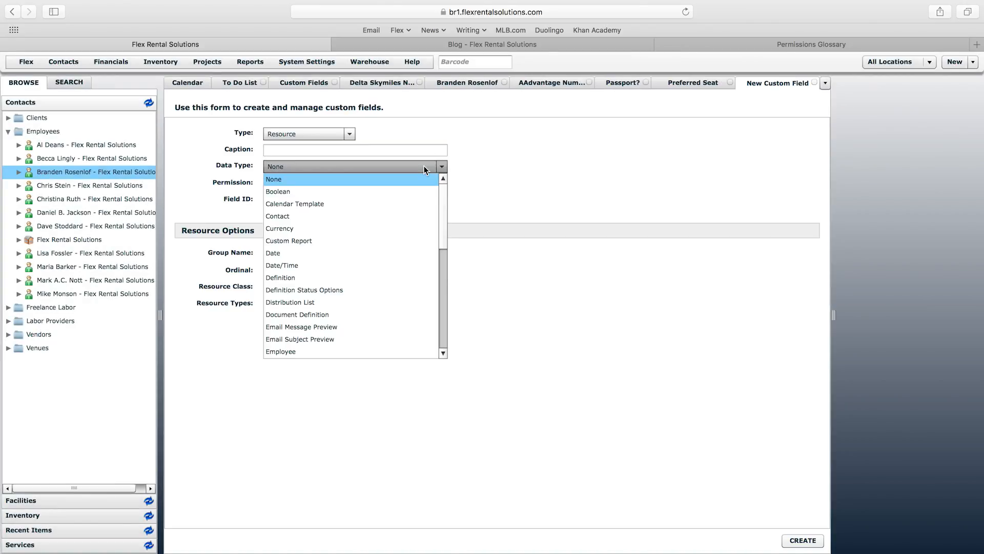
{"action": "left_click", "coordinate": [443, 353]}
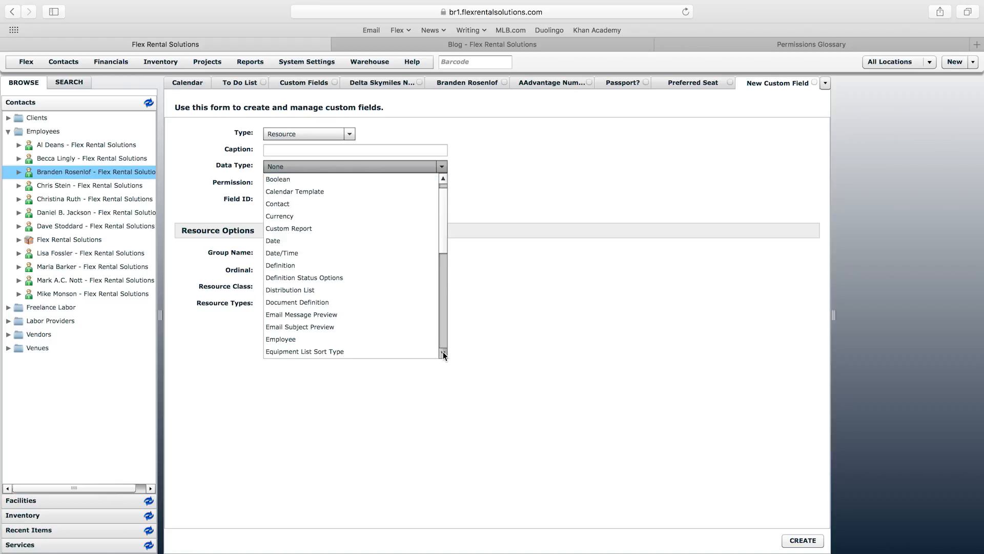
{"action": "left_click", "coordinate": [443, 352]}
{"action": "left_click", "coordinate": [443, 351]}
{"action": "left_click", "coordinate": [443, 351]}
{"action": "left_click", "coordinate": [442, 352]}
{"action": "left_click", "coordinate": [443, 352]}
{"action": "left_click", "coordinate": [443, 351]}
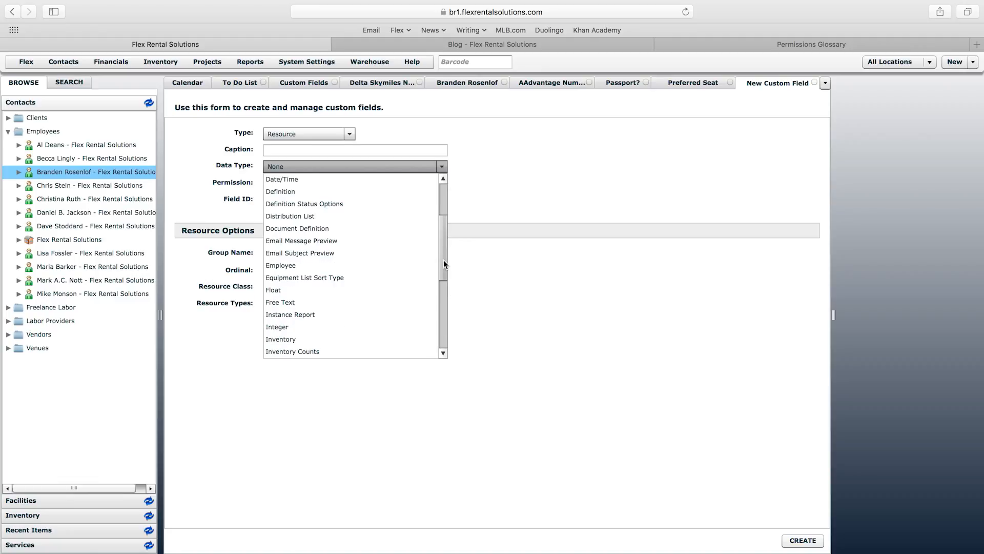
{"action": "left_click_drag", "start_coordinate": [444, 260], "coordinate": [442, 226]}
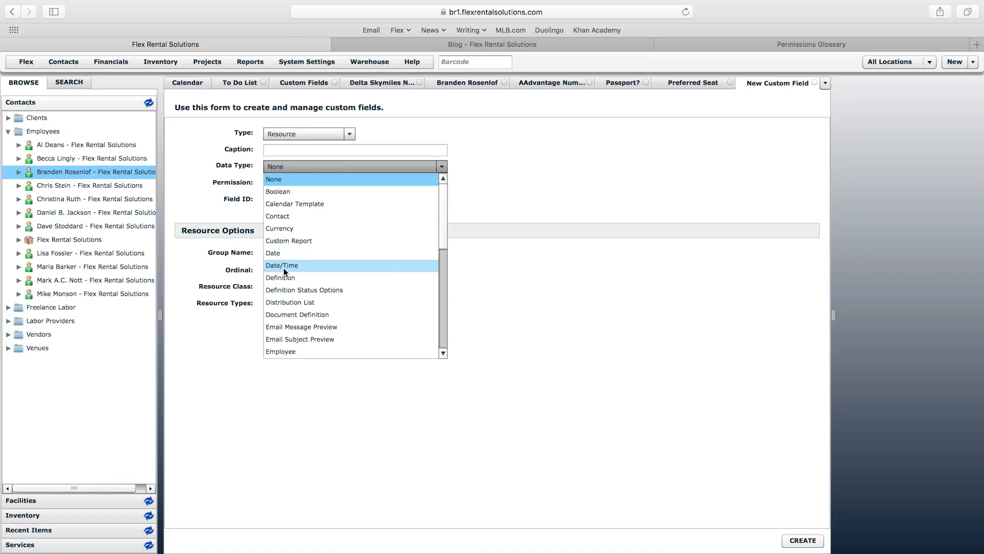
{"action": "left_click", "coordinate": [281, 217]}
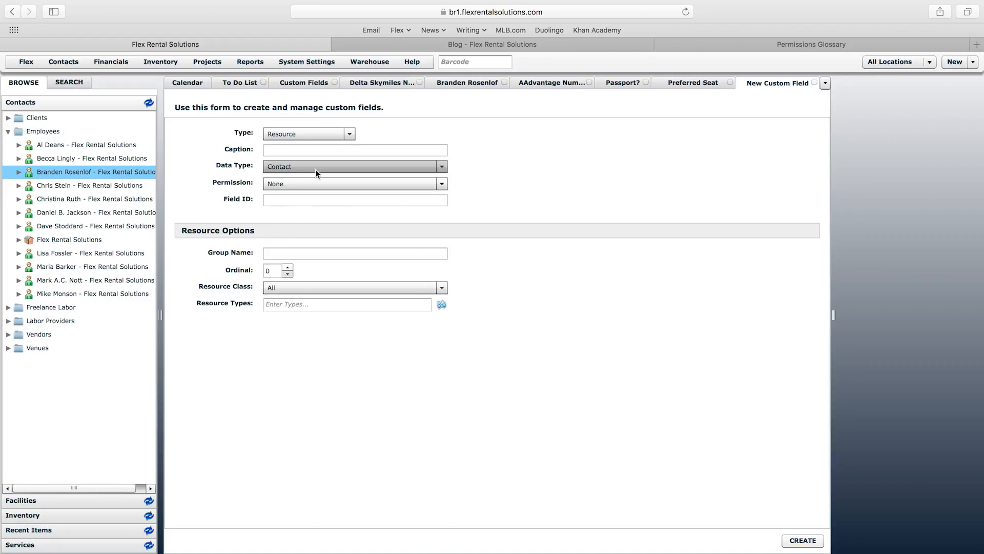
Step: Enter caption 'Who Books Their Travel?', group name 'Travel Info', and ordinal 4
{"action": "left_click", "coordinate": [307, 150]}
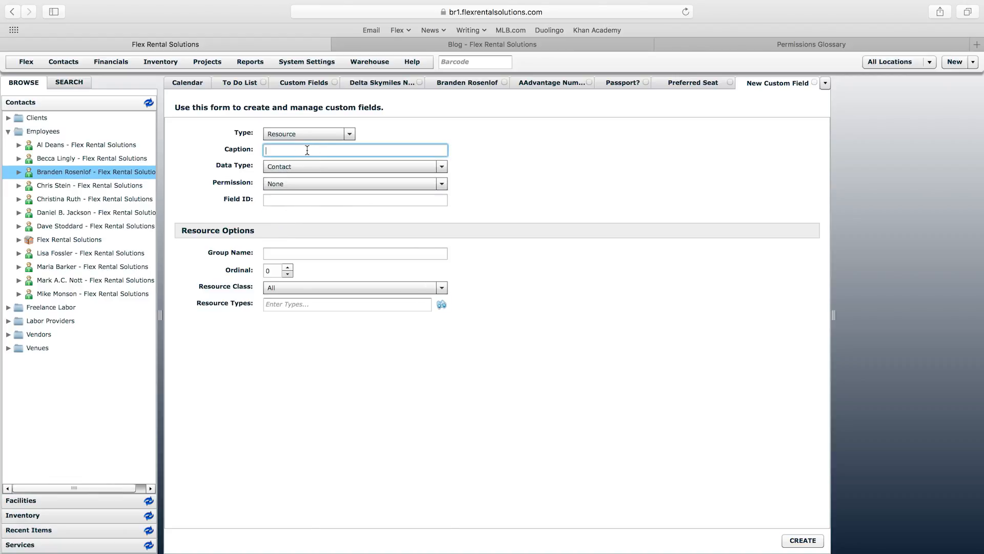
{"action": "type", "text": "Who Books Their Travel?"}
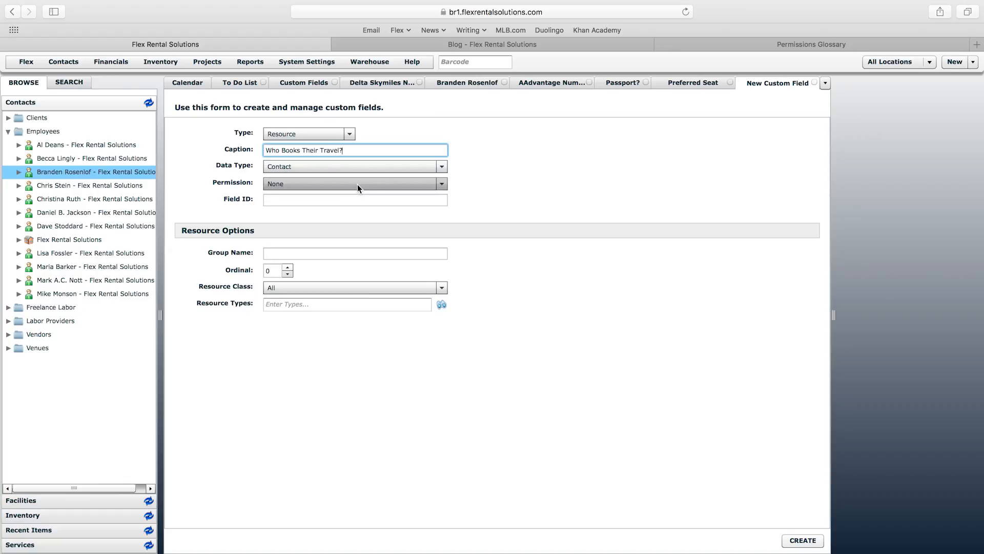
{"action": "left_click", "coordinate": [340, 255]}
{"action": "type", "text": "Travel Info"}
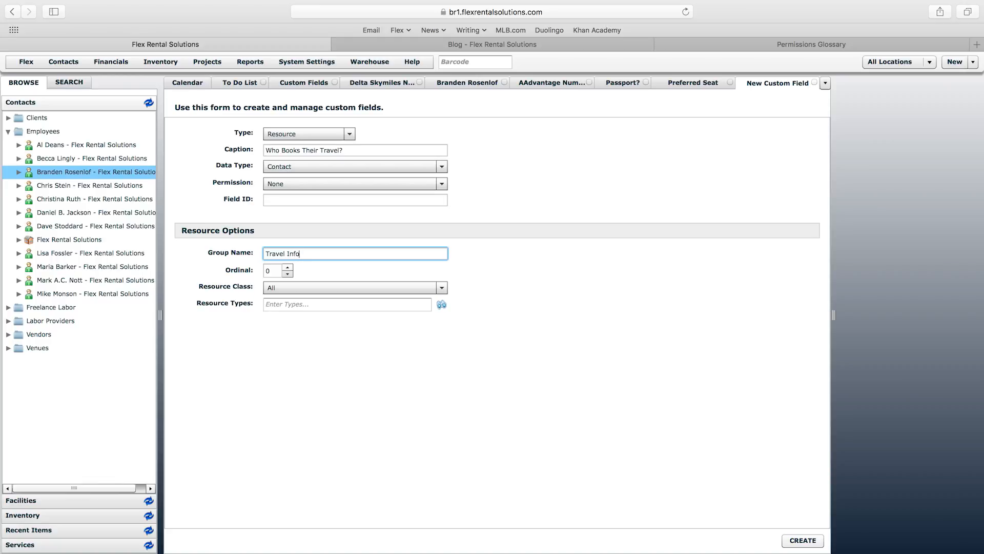
{"action": "left_click", "coordinate": [288, 267]}
{"action": "left_click", "coordinate": [287, 267]}
{"action": "left_click", "coordinate": [300, 287]}
Step: Restrict the field to Contacts with resource type Employee and create it
{"action": "left_click", "coordinate": [303, 309]}
{"action": "left_click", "coordinate": [310, 304]}
{"action": "type", "text": "empl"}
{"action": "left_click", "coordinate": [307, 322]}
{"action": "left_click", "coordinate": [803, 540]}
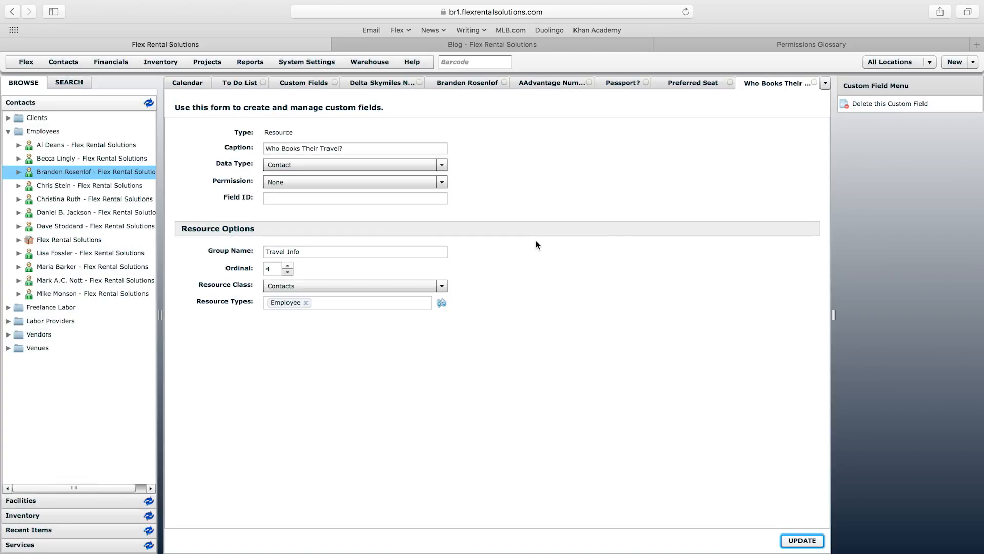
Step: Reload the employee's record so the new field appears, and show its Travel Info
{"action": "left_click", "coordinate": [479, 83]}
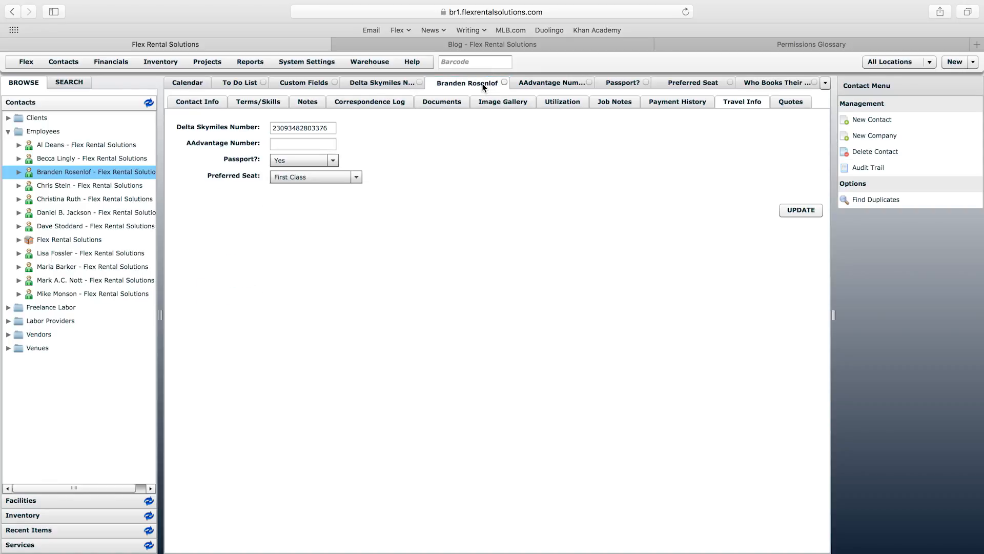
{"action": "right_click", "coordinate": [483, 84]}
{"action": "left_click", "coordinate": [518, 113]}
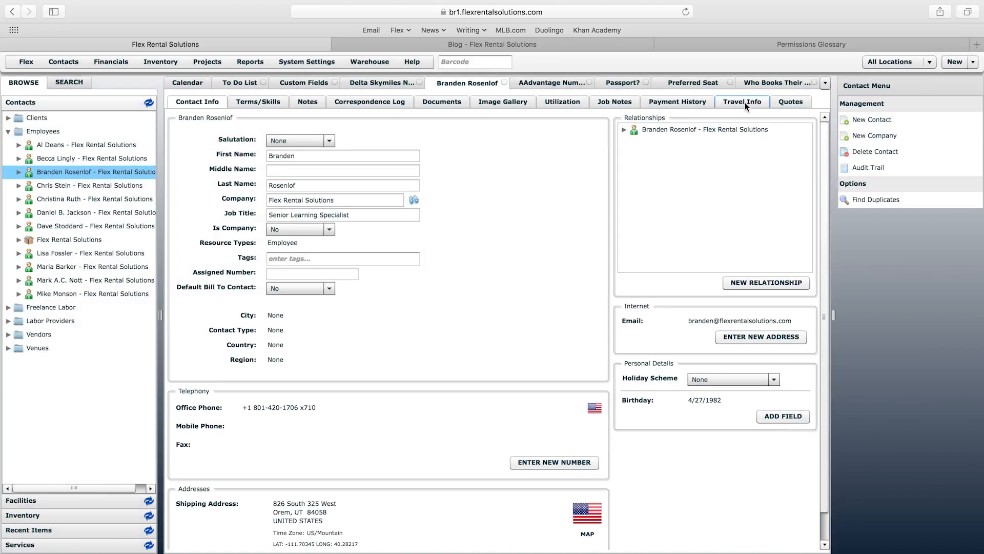
{"action": "left_click", "coordinate": [745, 102]}
Step: Pick the colleague employee contact for Who Books Their Travel? and save the record
{"action": "left_click", "coordinate": [294, 193]}
{"action": "left_click", "coordinate": [350, 194]}
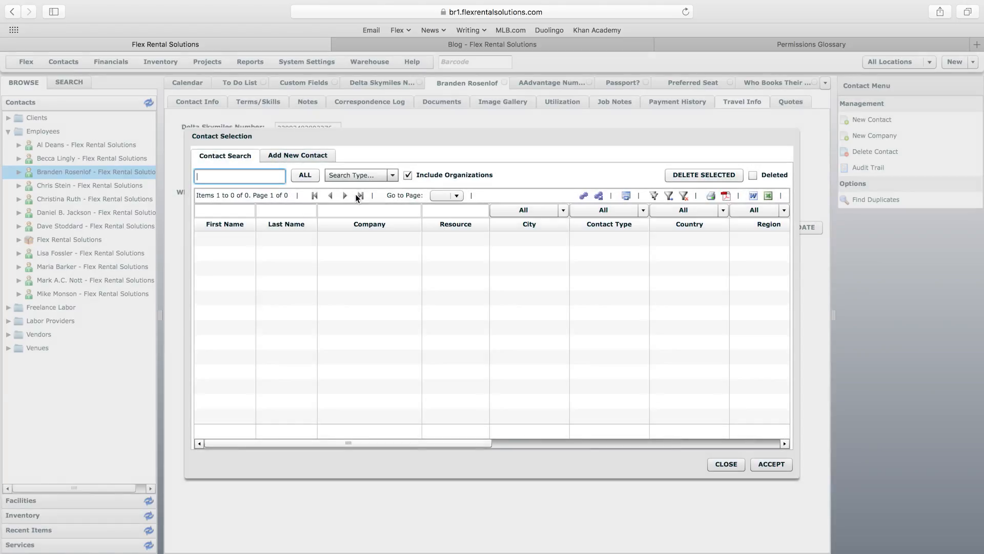
{"action": "type", "text": "becc"}
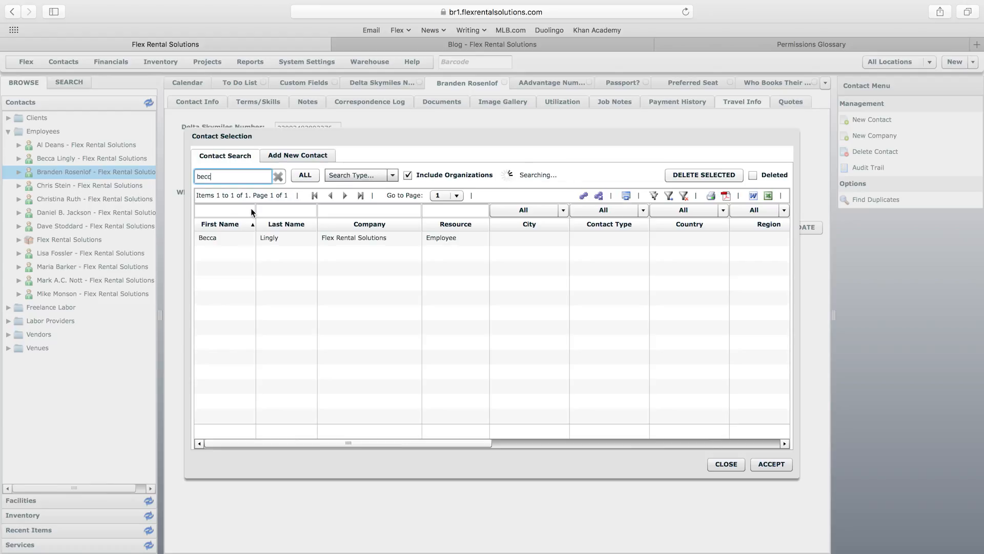
{"action": "double_click", "coordinate": [230, 238]}
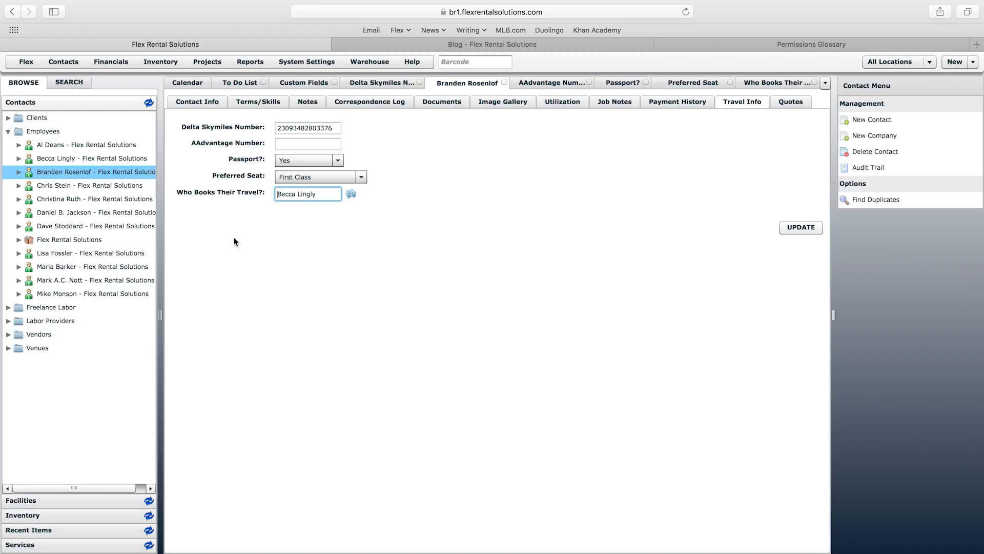
{"action": "left_click", "coordinate": [801, 226]}
{"action": "left_click", "coordinate": [318, 63]}
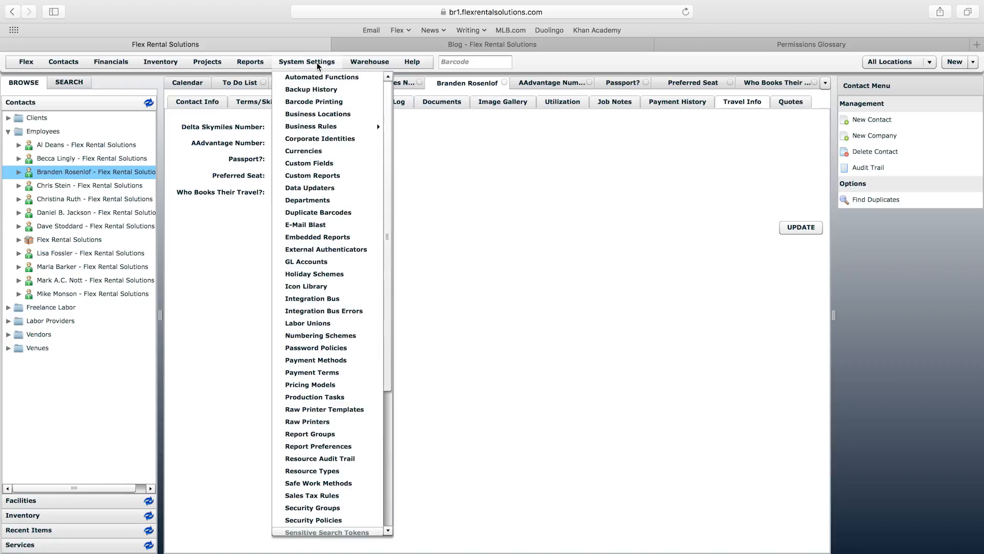
Step: Open the PEK Number entry from the Custom Fields list for editing
{"action": "left_click", "coordinate": [308, 164]}
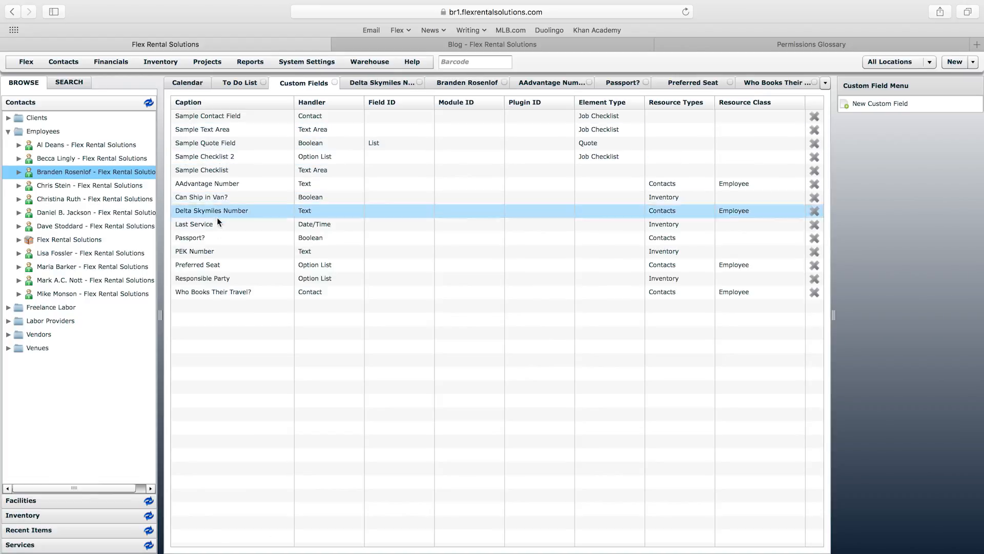
{"action": "left_click", "coordinate": [195, 254]}
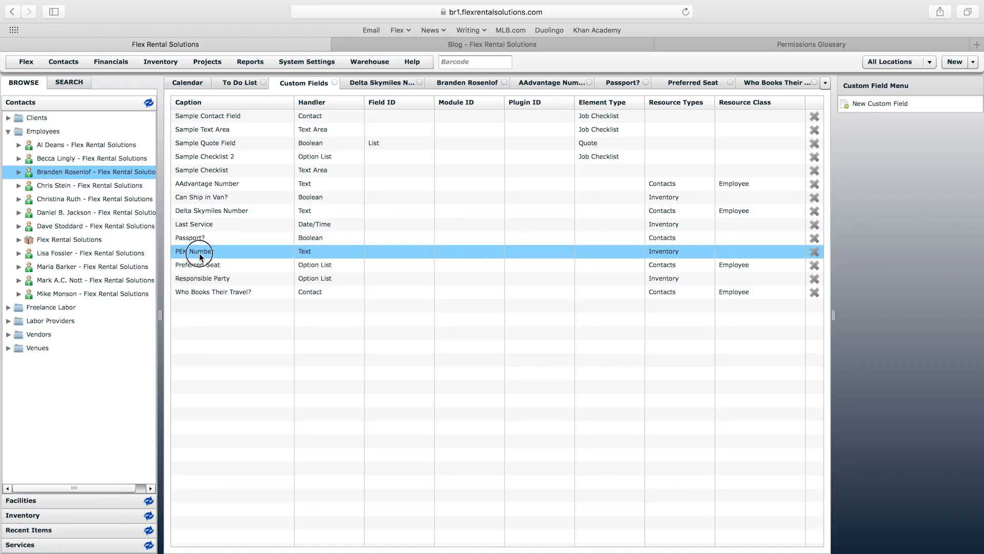
{"action": "double_click", "coordinate": [198, 252]}
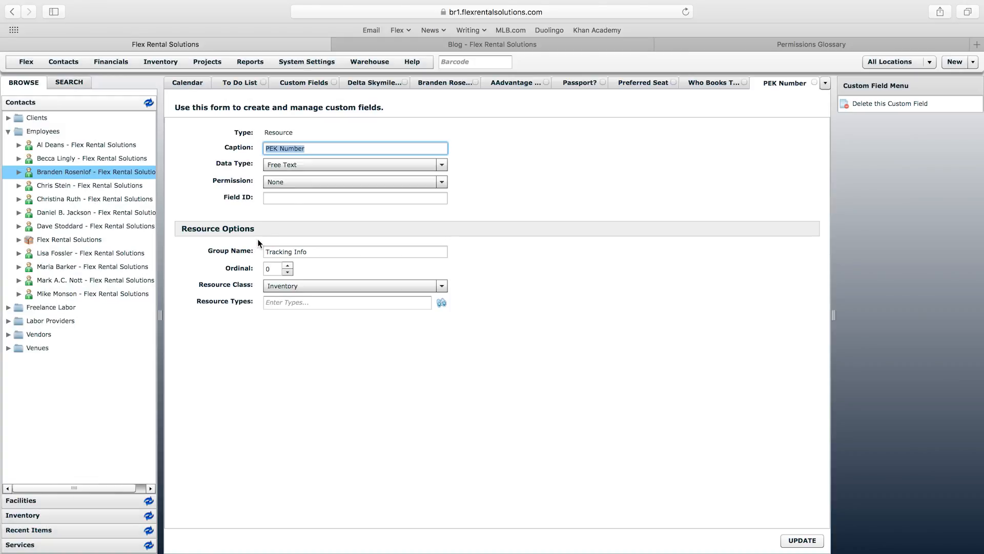
Step: Review the PEK Number caption and keep Free Text as its data type
{"action": "left_click", "coordinate": [323, 147]}
{"action": "left_click_drag", "start_coordinate": [265, 148], "coordinate": [331, 147]}
{"action": "left_click", "coordinate": [334, 147]}
{"action": "left_click", "coordinate": [266, 164]}
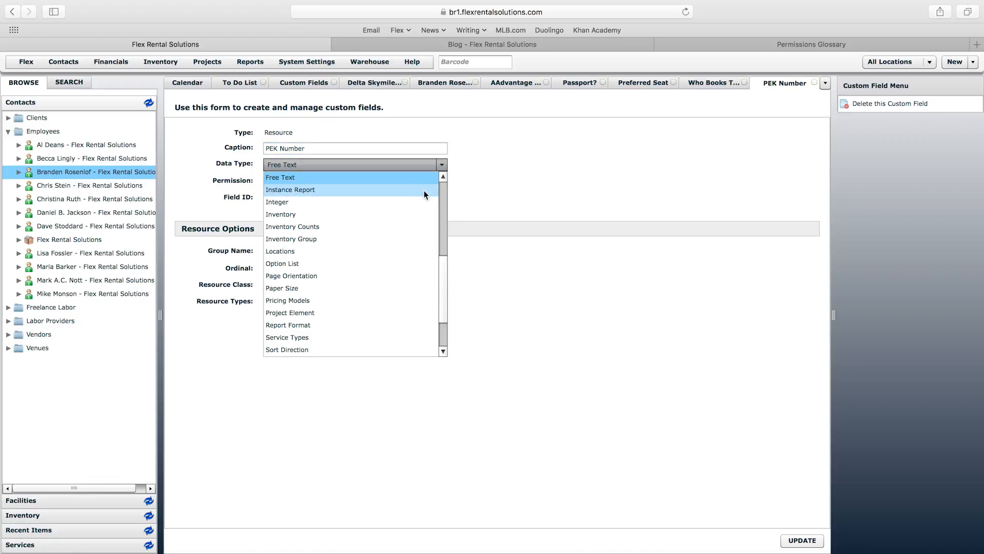
{"action": "left_click", "coordinate": [355, 164]}
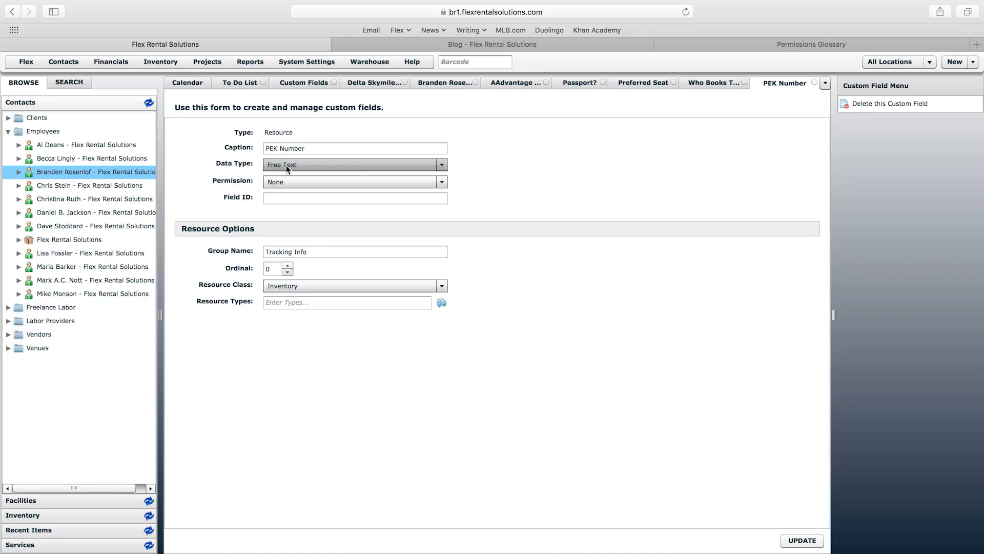
Step: Check the Tracking Info group name, keep Inventory resource class, and return to the employee
{"action": "left_click_drag", "start_coordinate": [318, 252], "coordinate": [261, 251]}
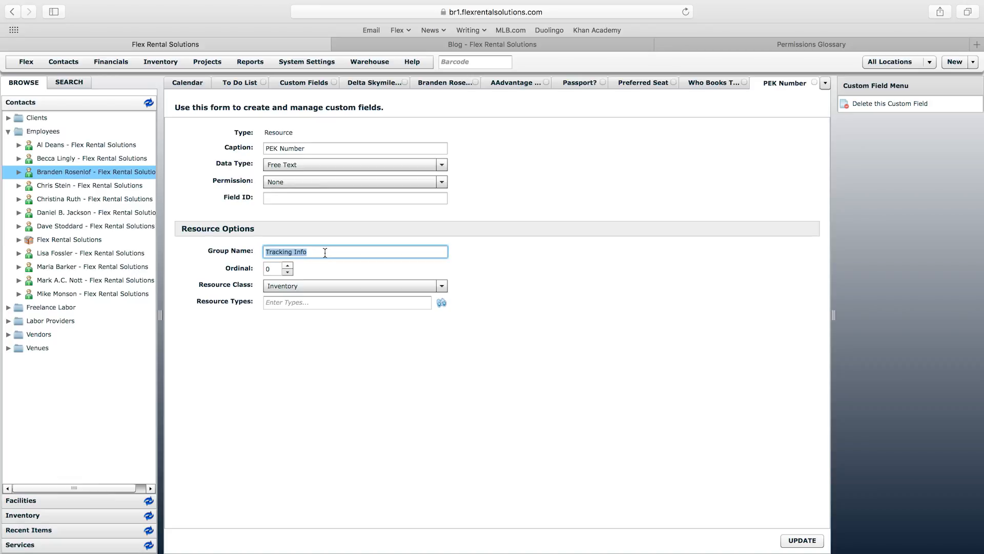
{"action": "left_click", "coordinate": [322, 254]}
{"action": "triple_click", "coordinate": [324, 250]}
{"action": "left_click", "coordinate": [323, 250]}
{"action": "left_click", "coordinate": [275, 288]}
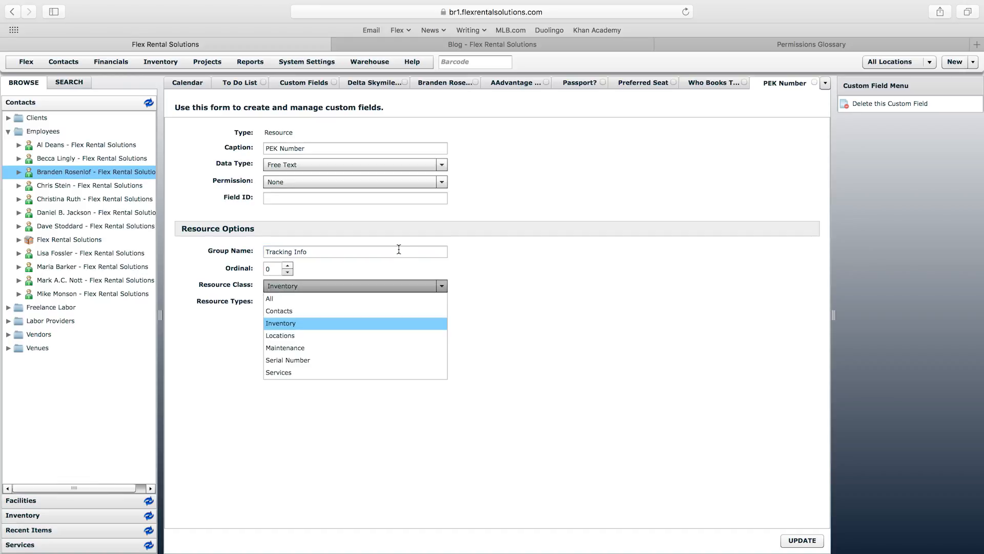
{"action": "left_click", "coordinate": [439, 217]}
{"action": "left_click", "coordinate": [455, 83]}
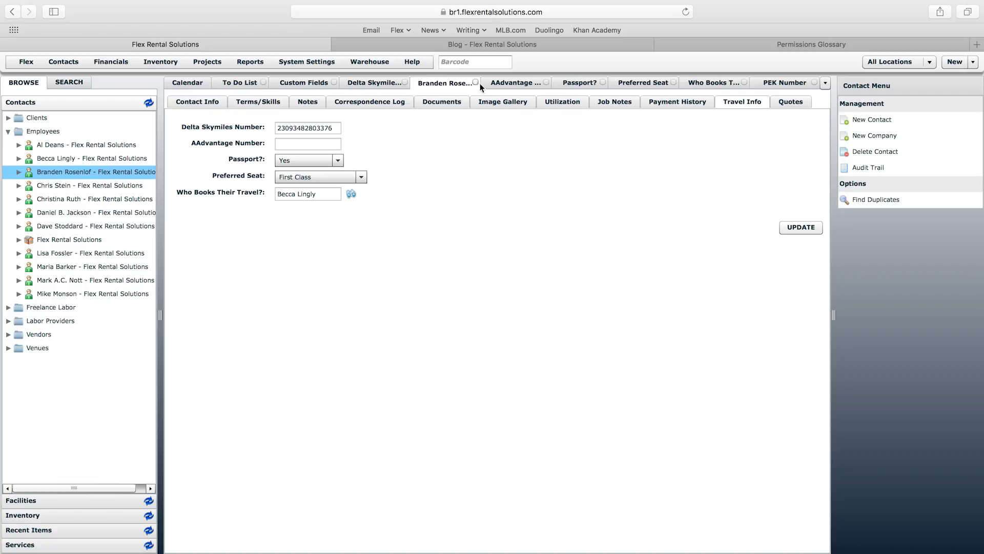